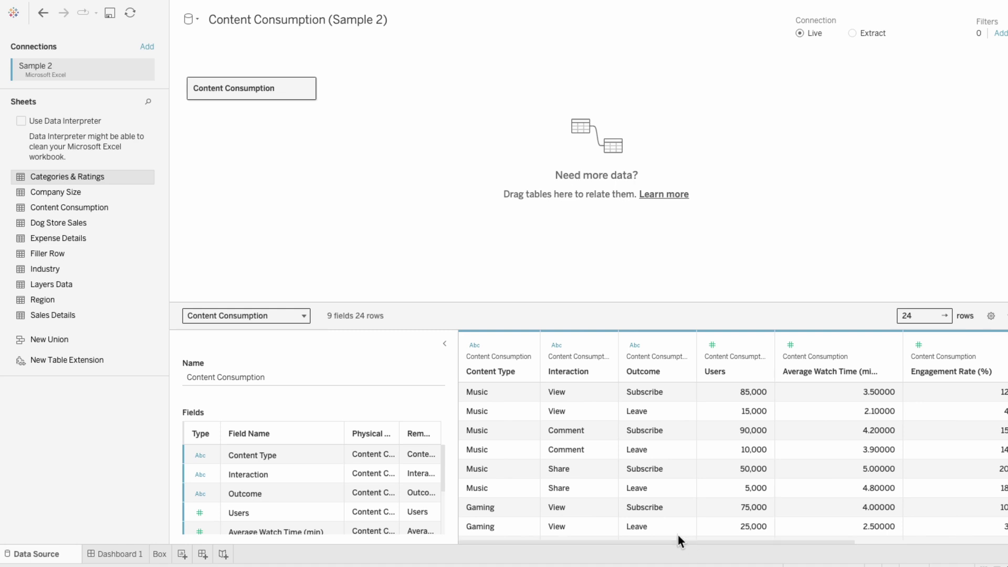
Union the Content Consumption table with a second copy of its sheet and check the added Sheet and Table Name columns.
left_click_drag(92, 201, 229, 106)
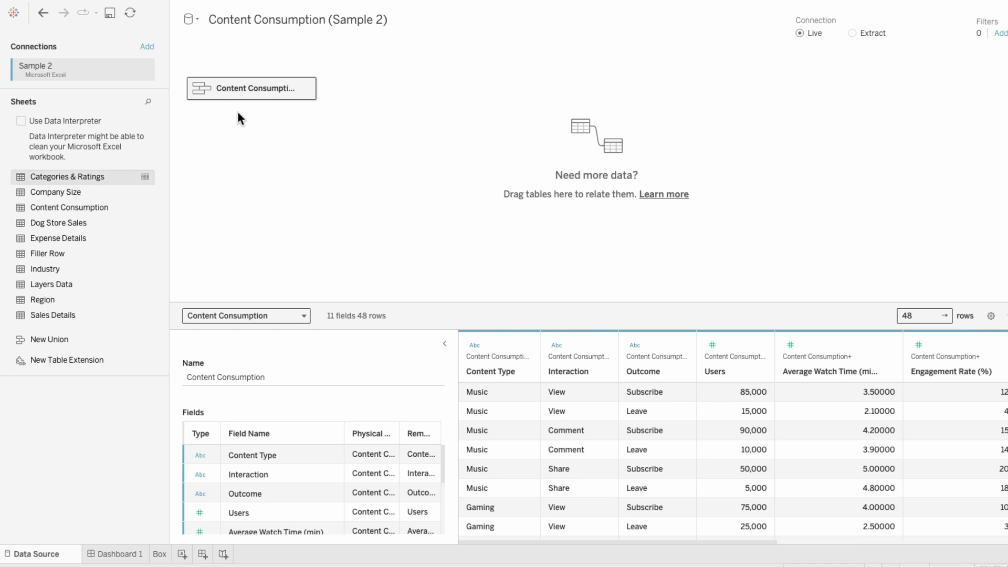
left_click_drag(596, 543, 812, 539)
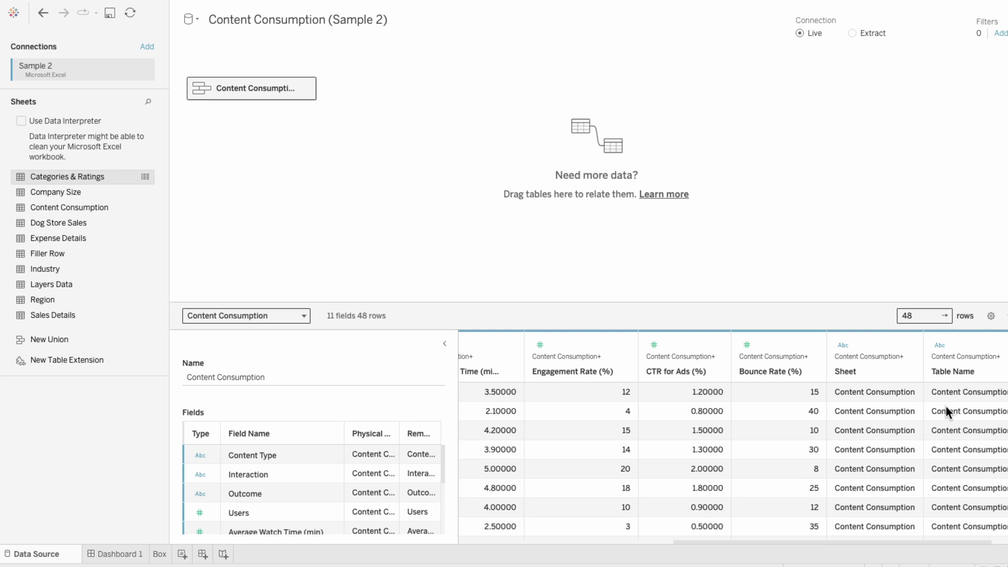
scroll(946, 405, "down", 5)
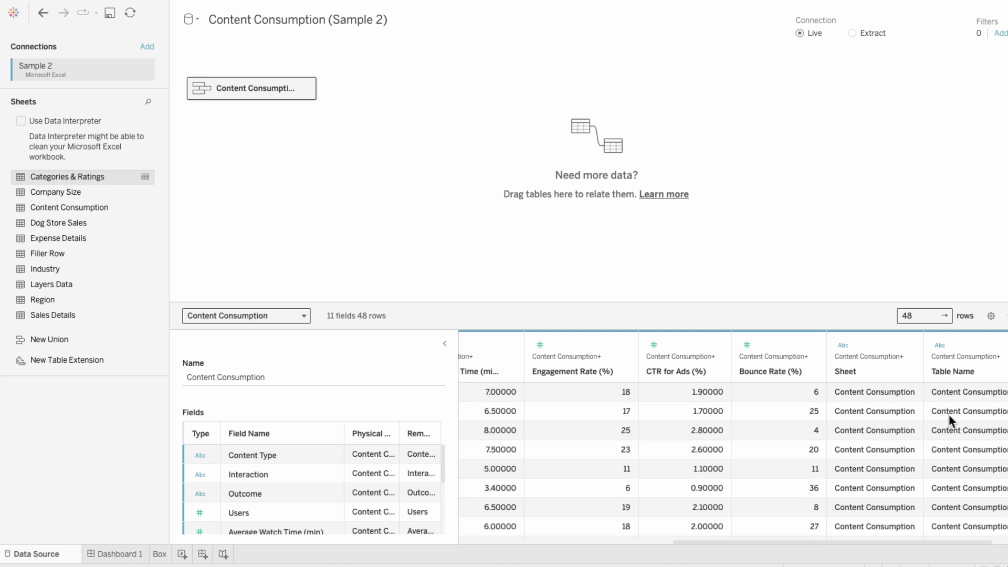
scroll(950, 418, "down", 3)
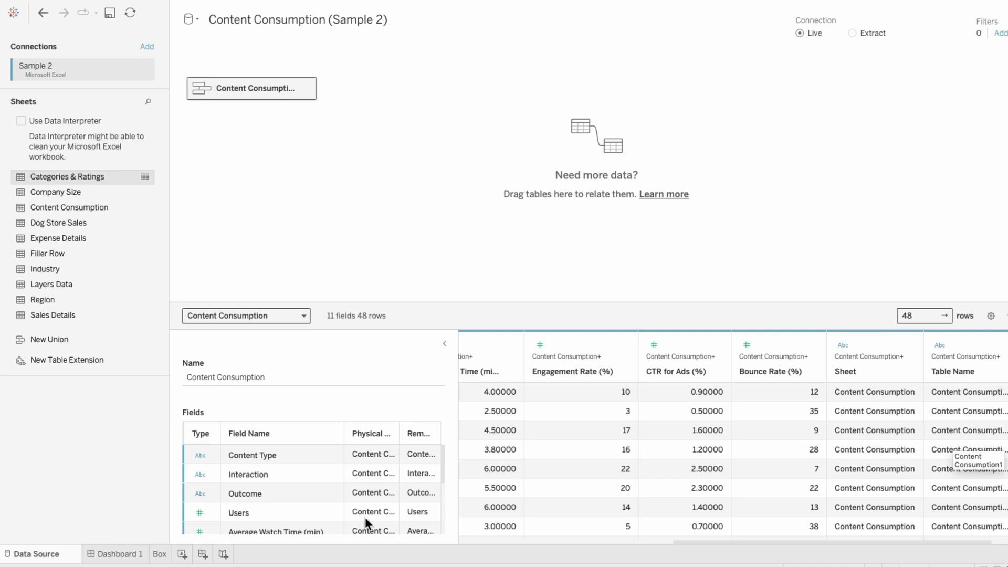
Add a new worksheet named Sankey and place the Table Name field on Rows.
left_click(184, 555)
double_click(187, 554)
type("Sankey")
key("Return")
left_click_drag(71, 176, 351, 60)
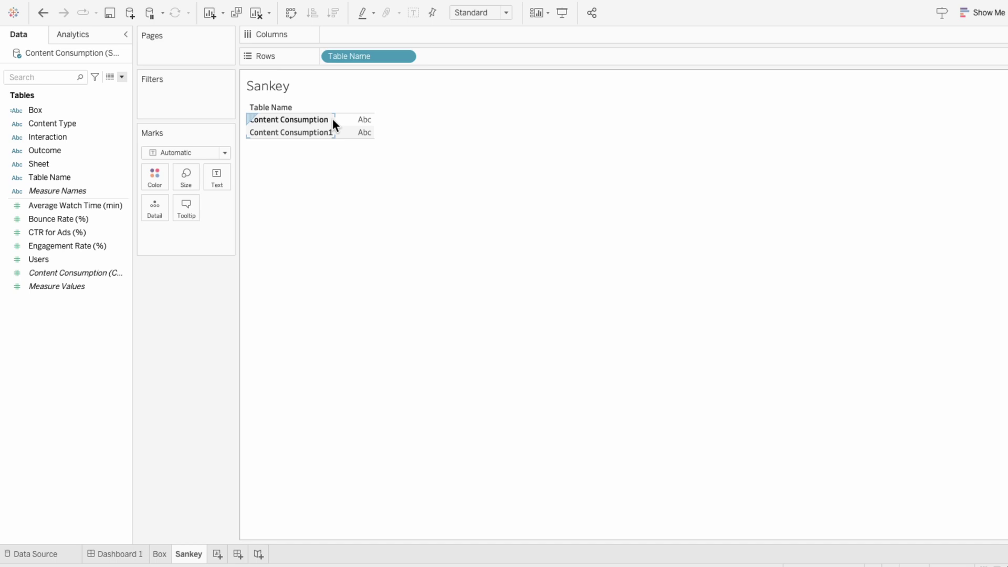
Create a calculated field named Points with the formula IF [Table Name] = "Content Consumption" THEN 1 ELSE 49 END.
left_click(121, 78)
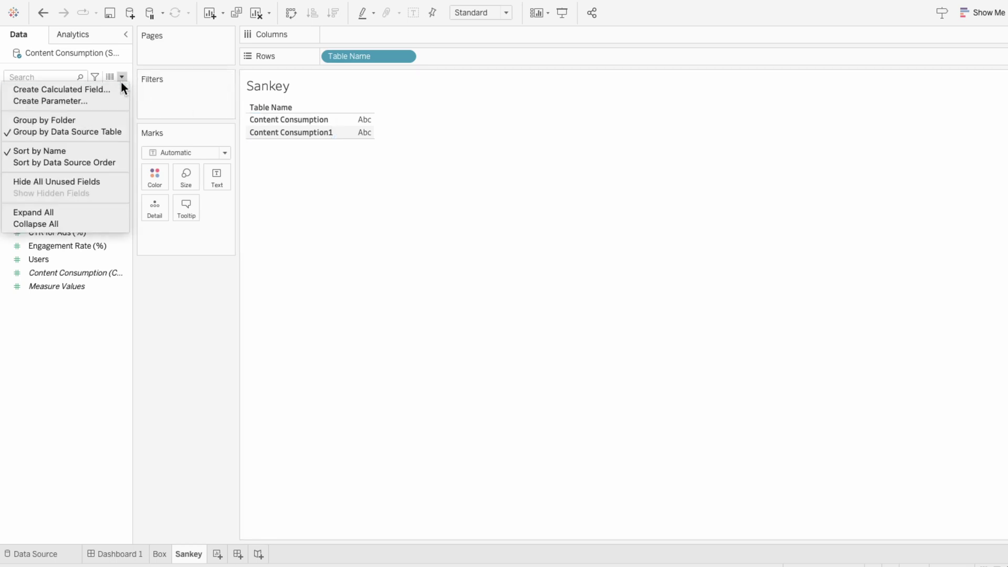
left_click(120, 85)
type("Points")
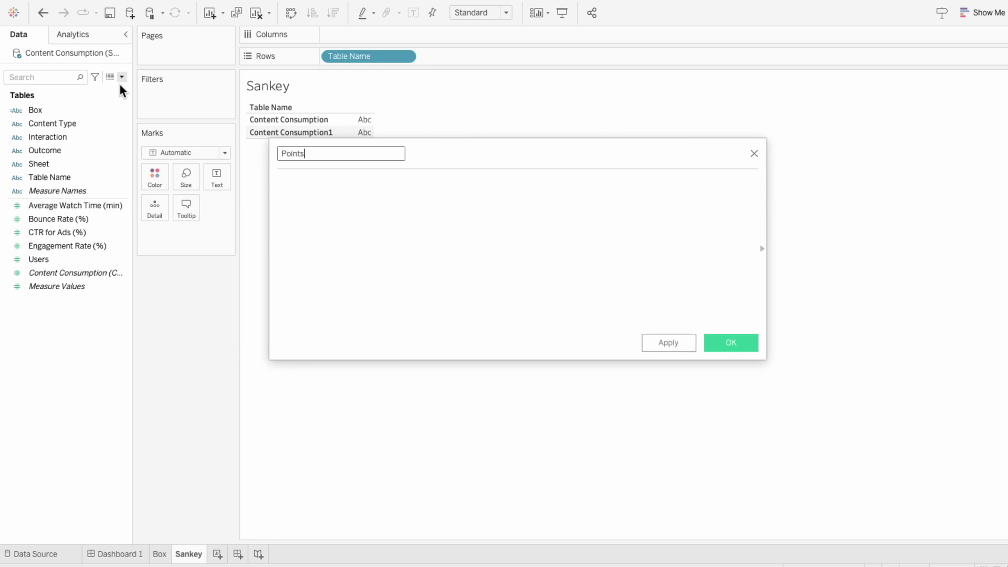
key("Tab")
type("IF")
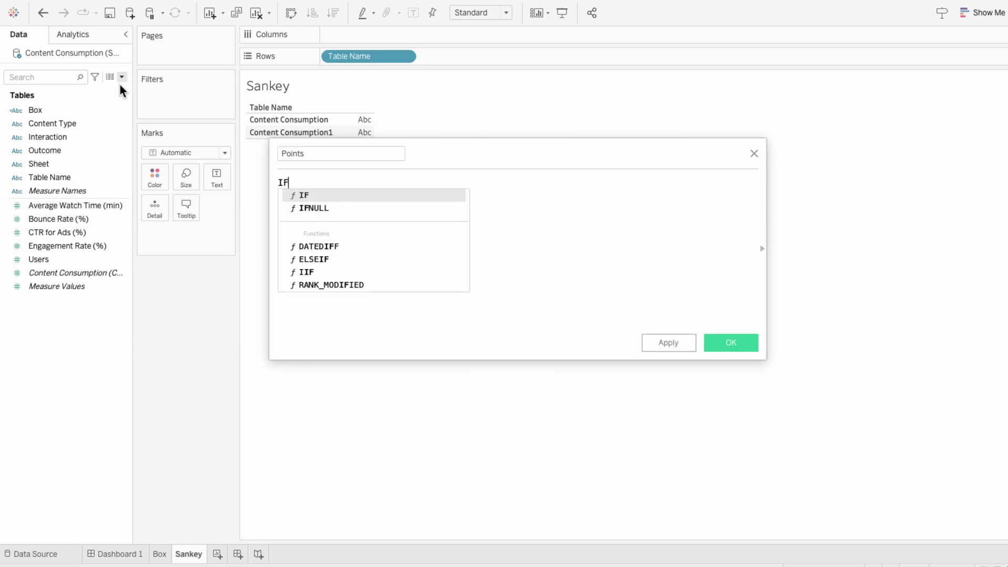
type(" [Table Name] = \"Content C")
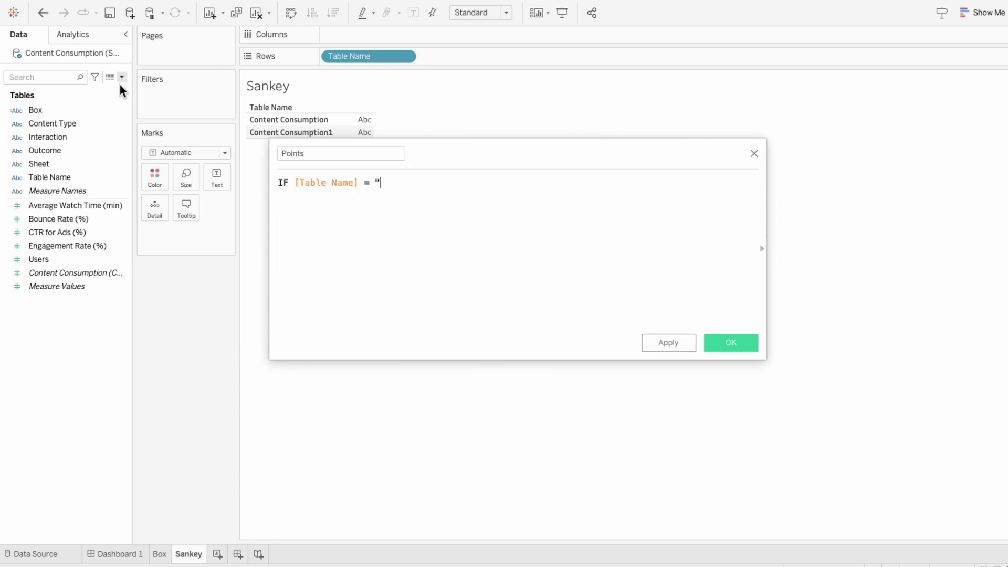
type("onsumption\" THEN ")
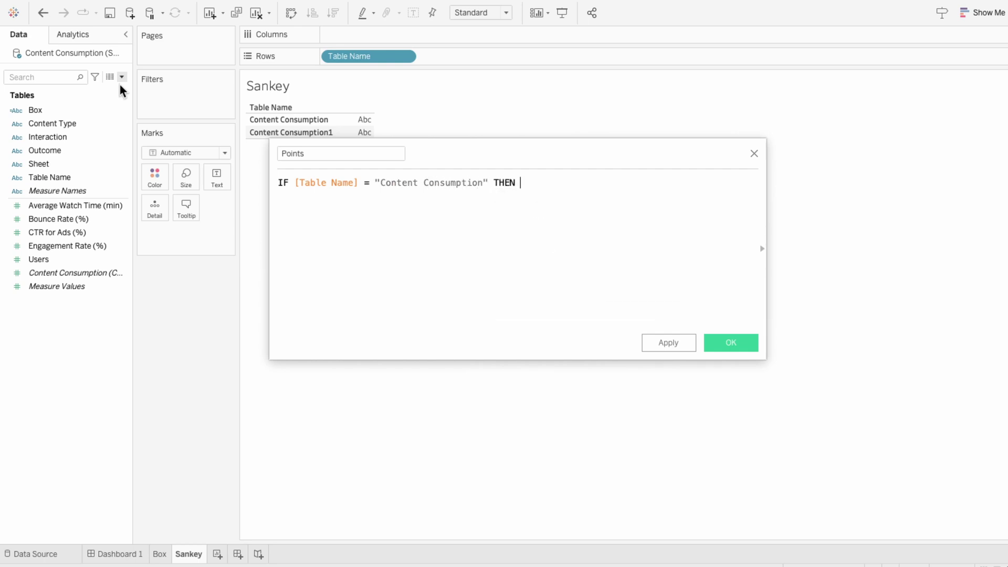
type("1 ELSE 49 END")
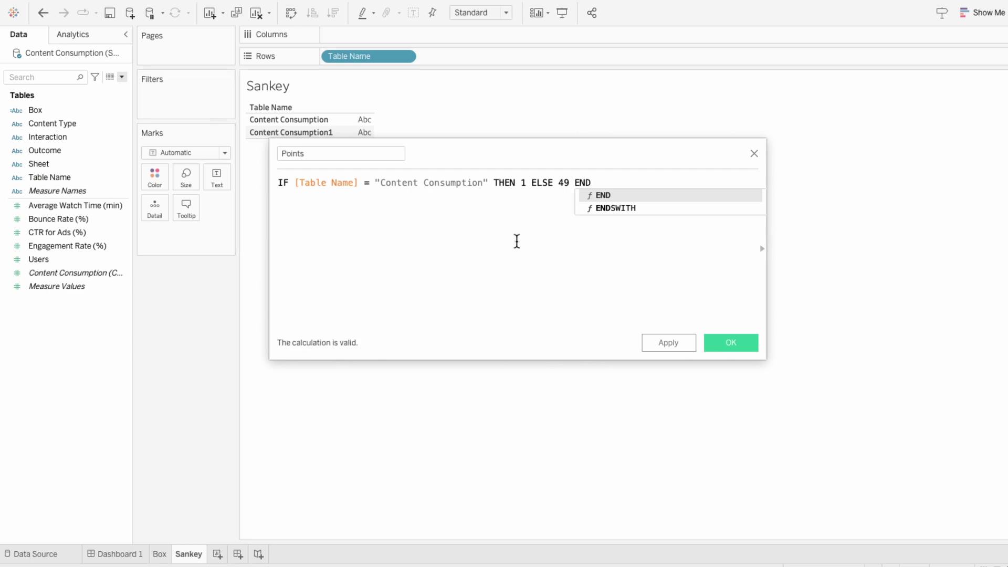
left_click(591, 259)
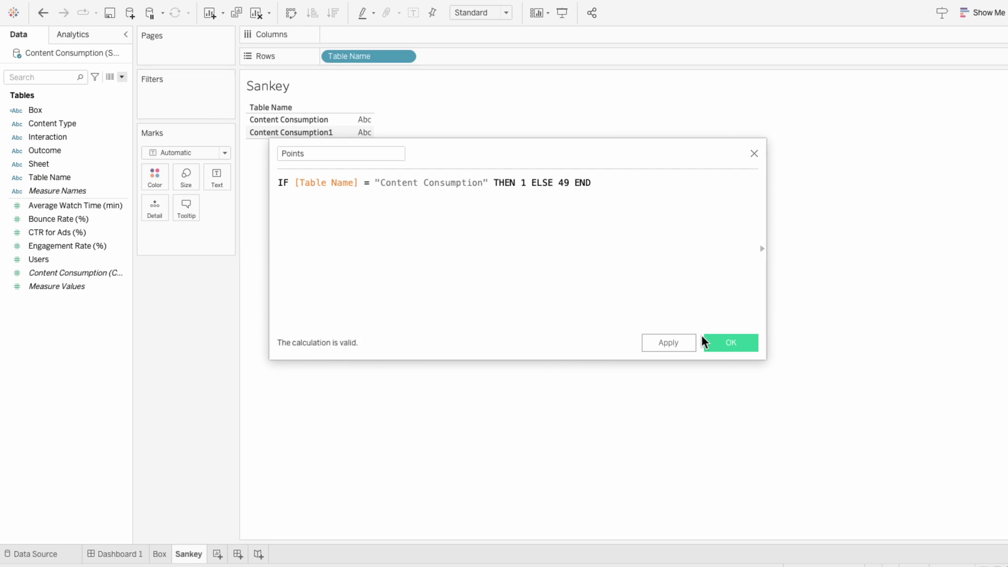
left_click(719, 343)
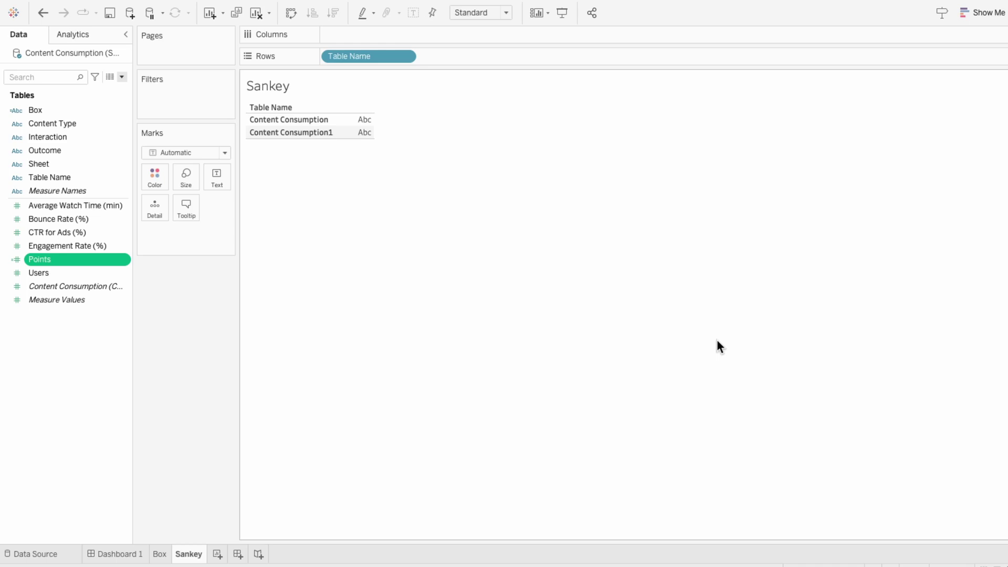
Create bins from the Points field with a bin size of 1, keeping the name Points (bin).
right_click(95, 263)
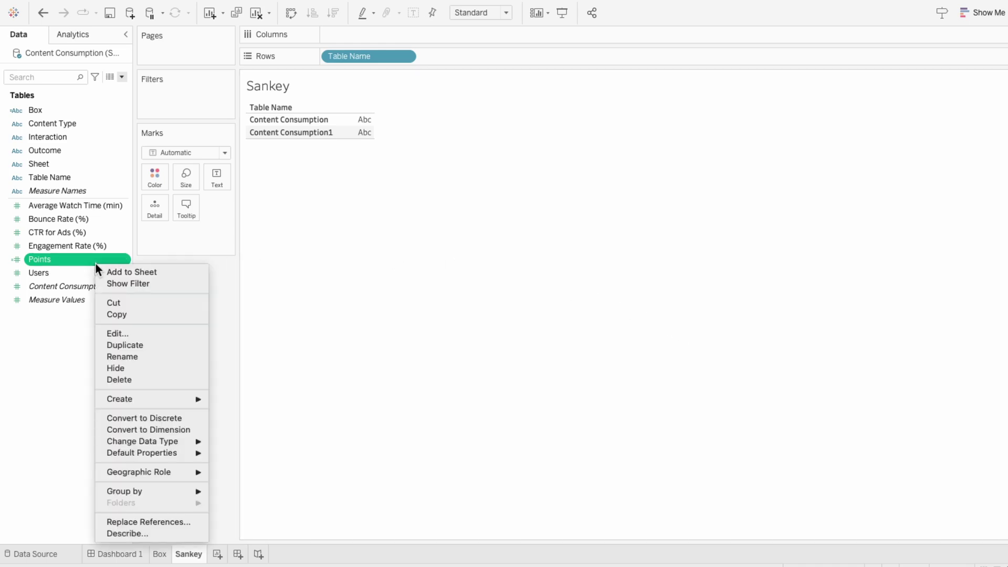
mouse_move(143, 398)
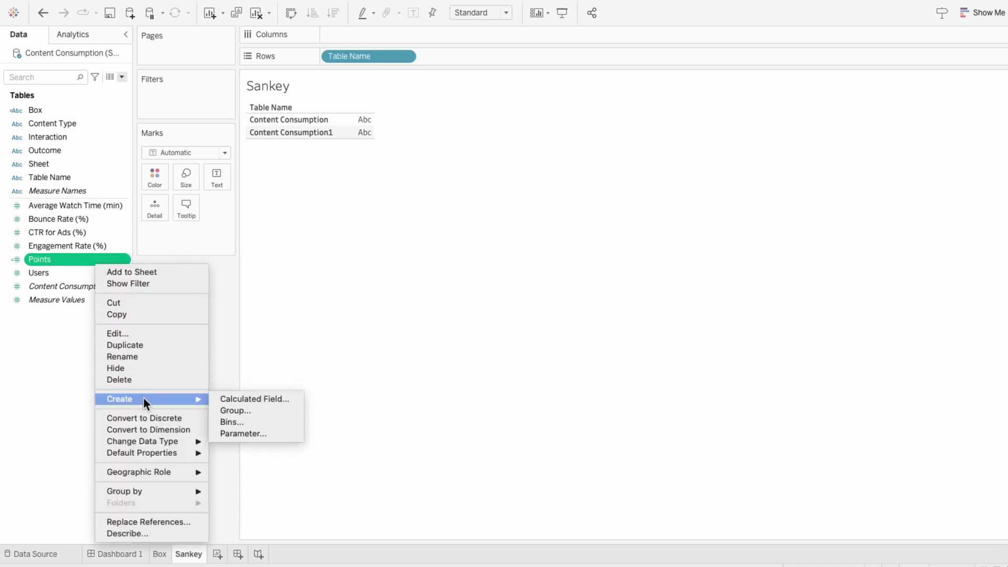
left_click(227, 417)
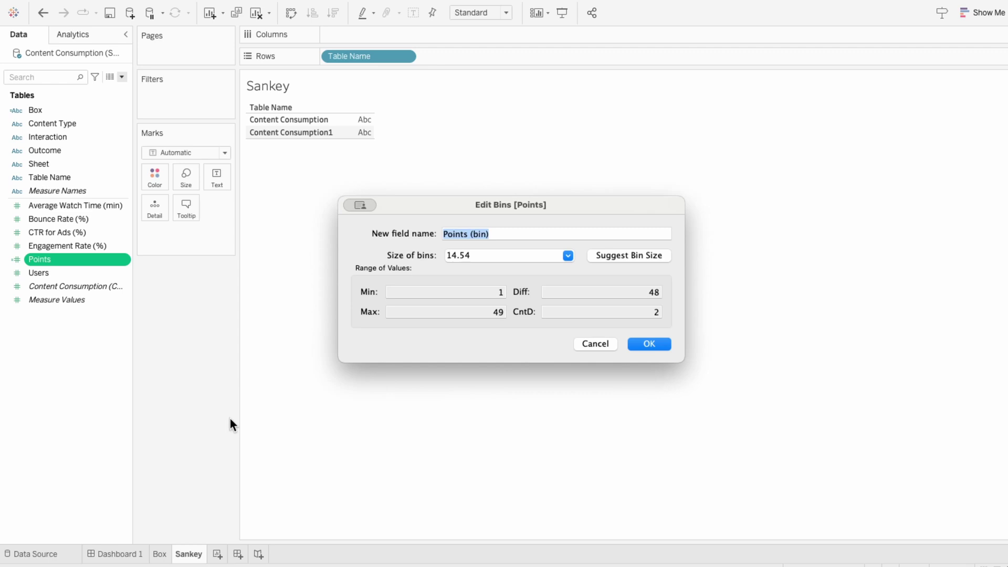
left_click(464, 256)
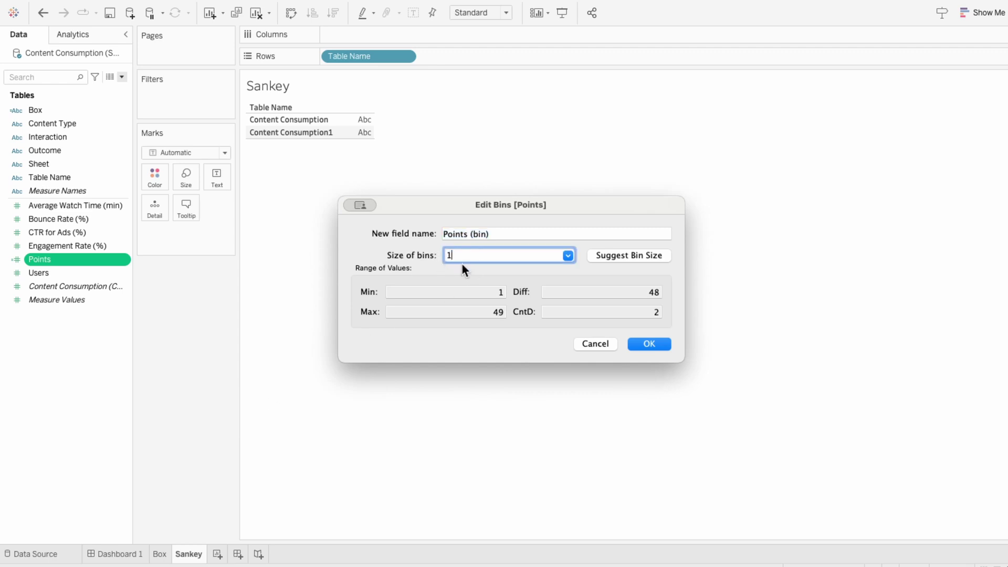
left_click(658, 344)
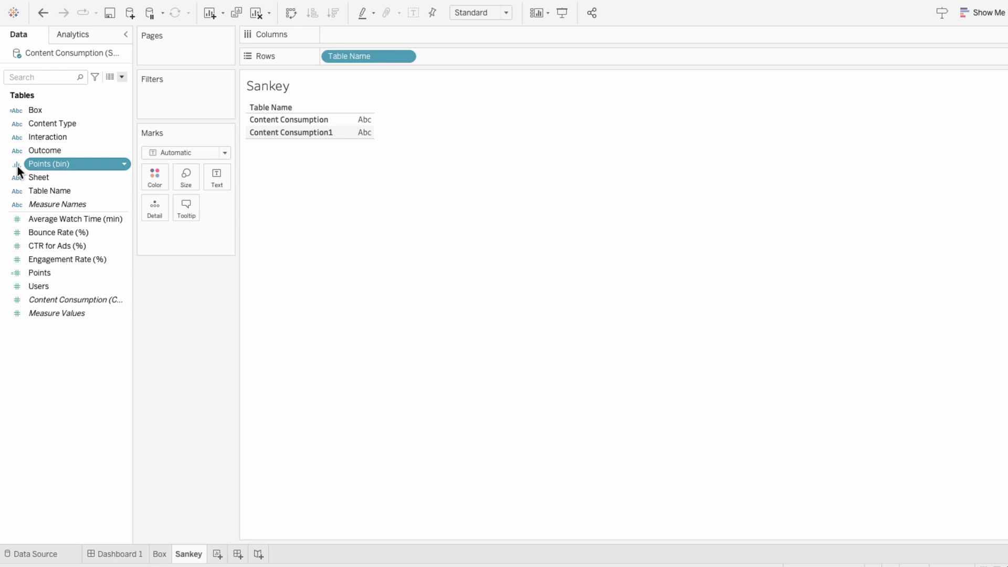
Create a calculated field named Norm Points with the formula (INDEX() - 25) / 4.
left_click(121, 79)
left_click(118, 87)
type("N")
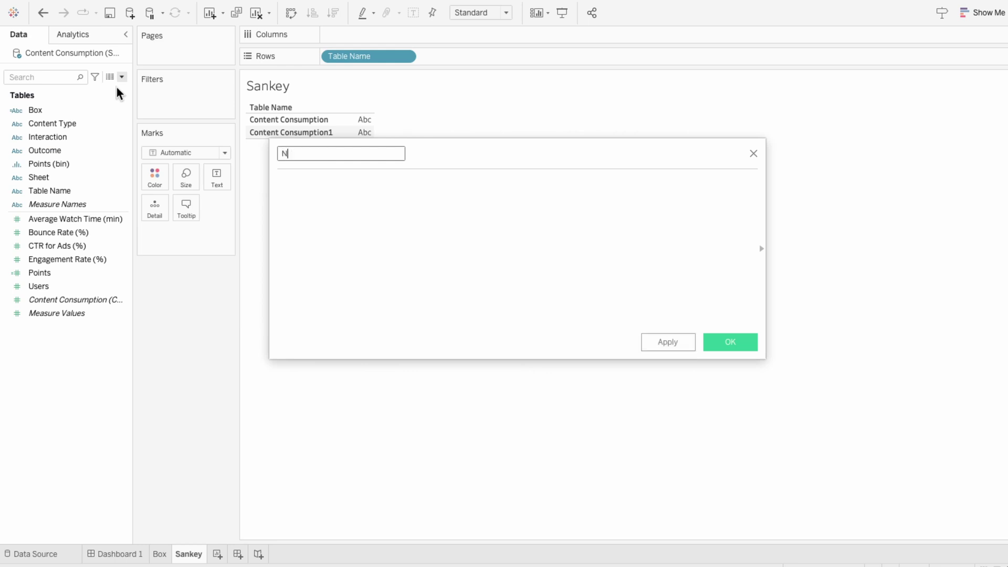
type("orm Points")
key("Tab")
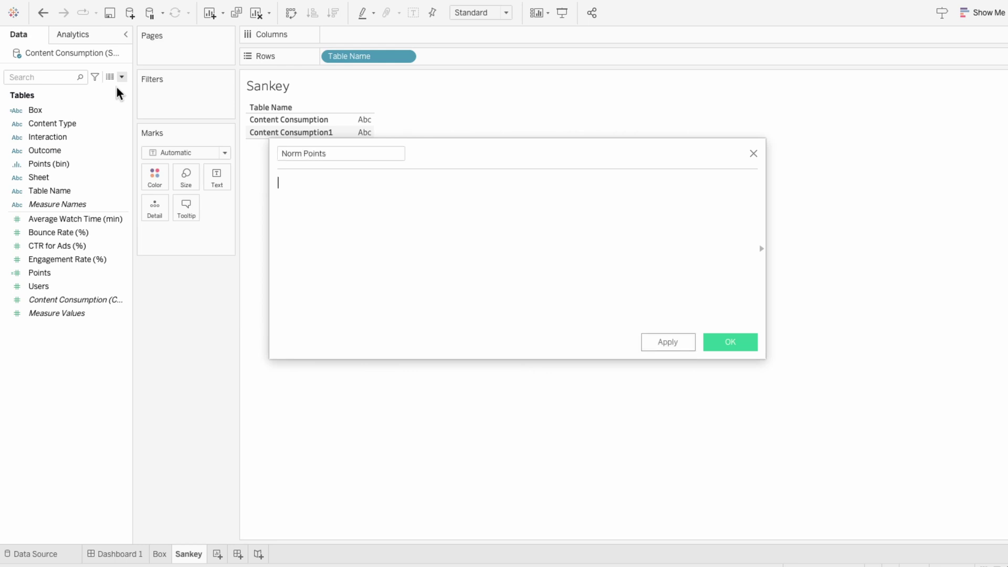
type("(IND")
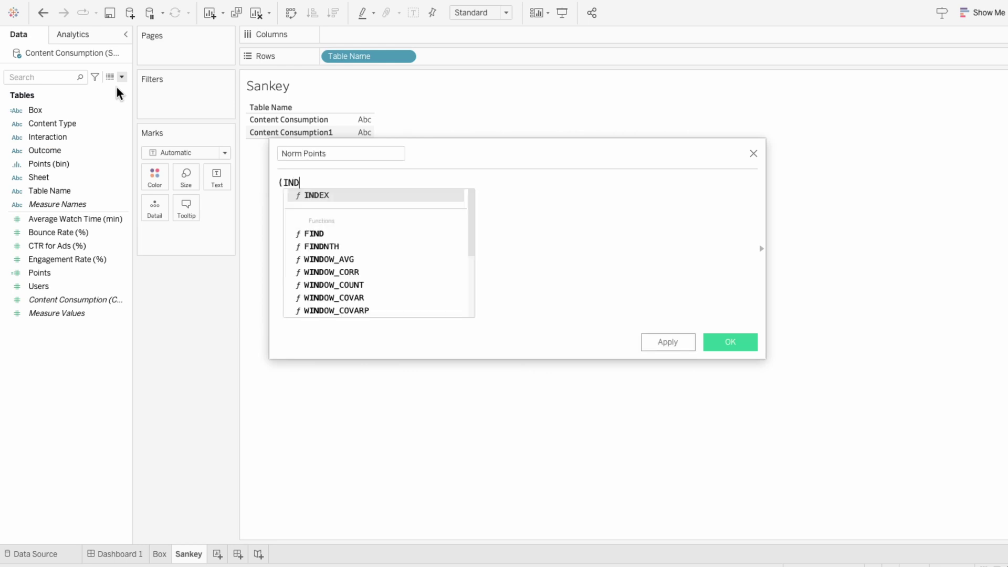
type("EX() - 25) / 4")
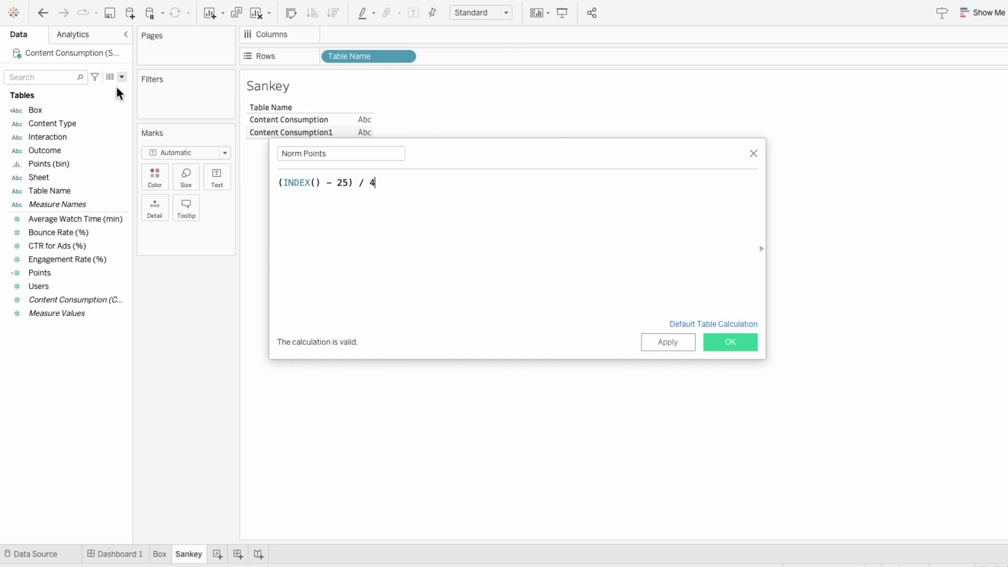
left_click(726, 343)
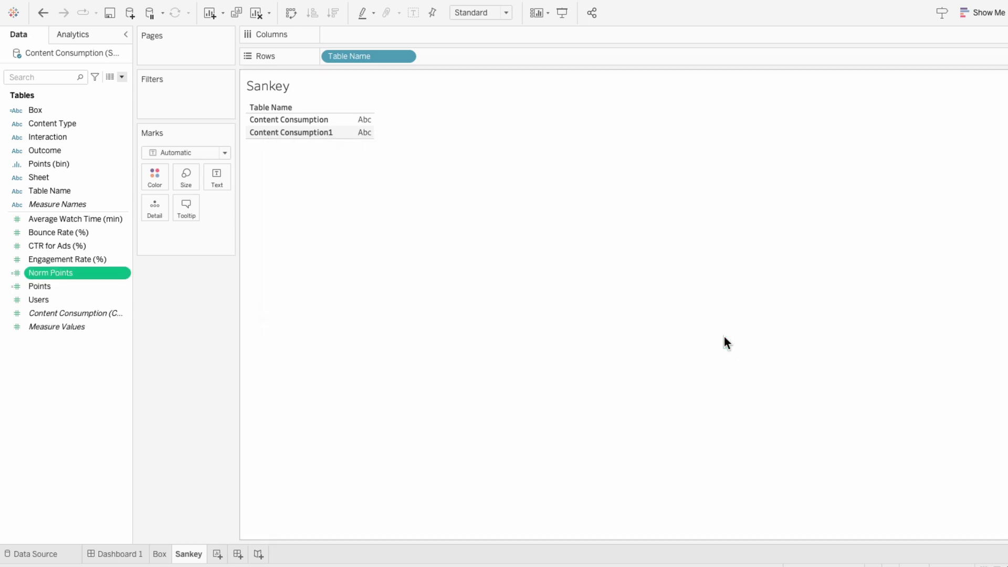
Create a calculated field named Rank 1 with the formula RUNNING_SUM(SUM([Users])) / TOTAL(SUM([Users])).
left_click(121, 77)
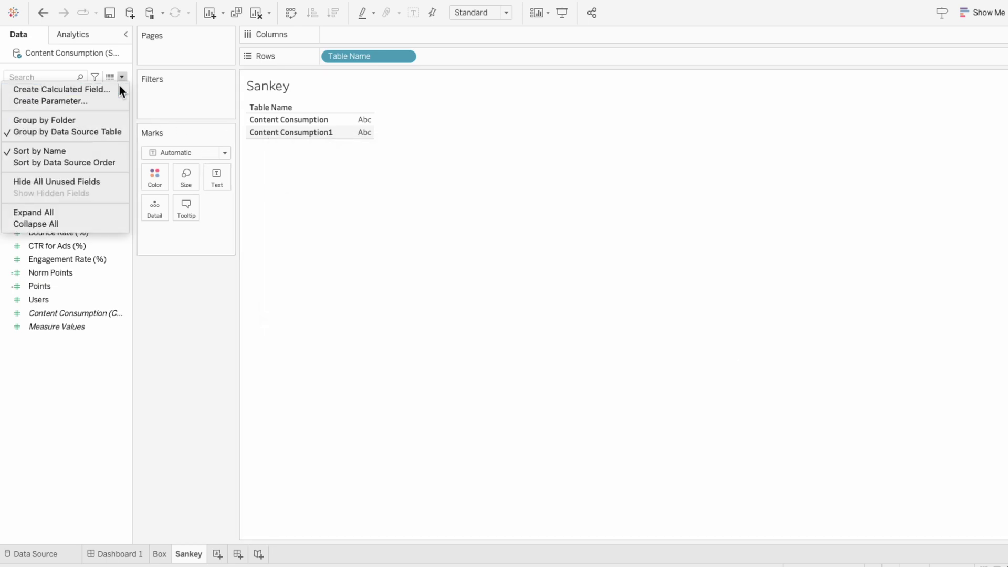
left_click(118, 85)
type("Rank 1")
key("Tab")
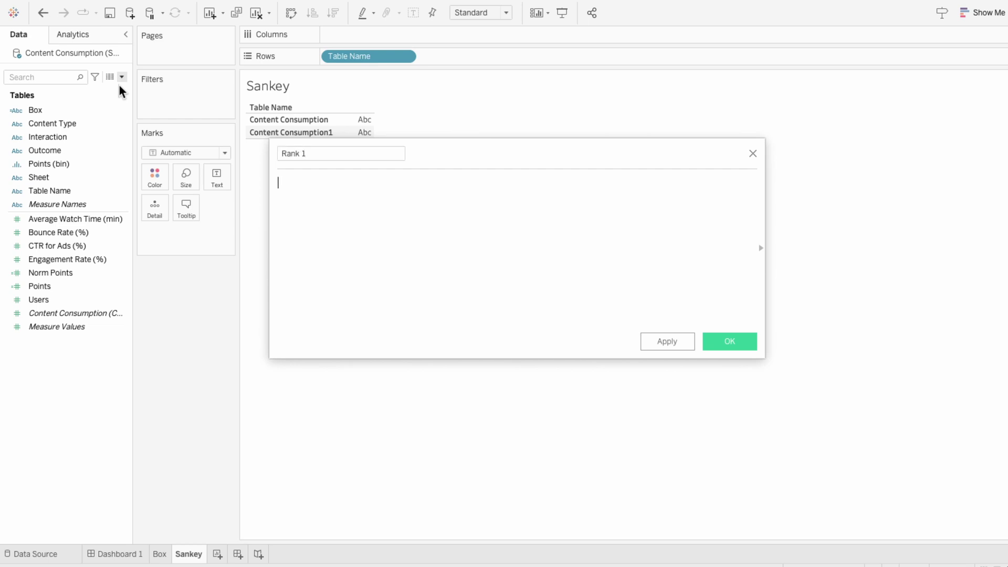
type("RUNNING_SUM(")
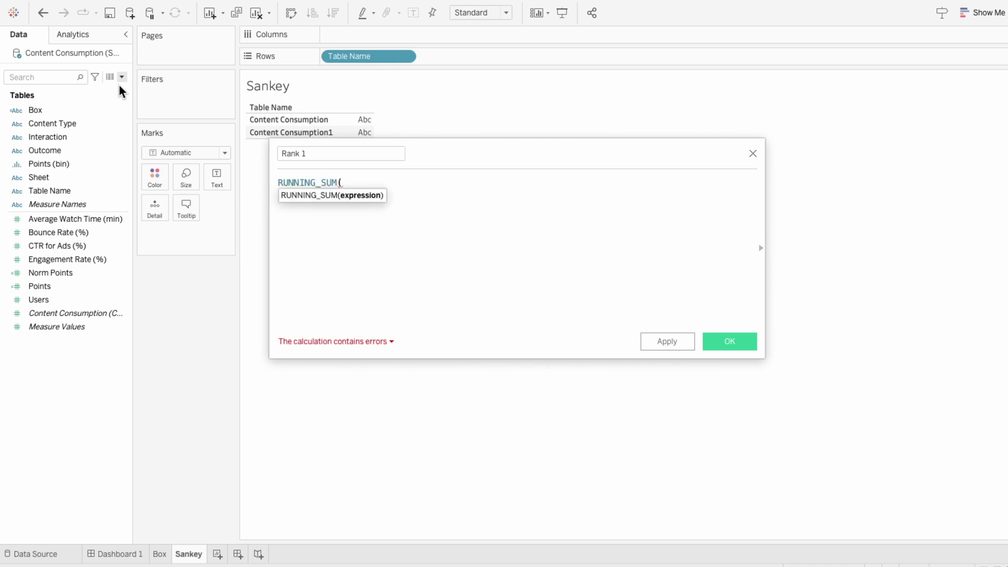
type("SUM(user")
key("Down")
key("Down")
key("Down")
key("Down")
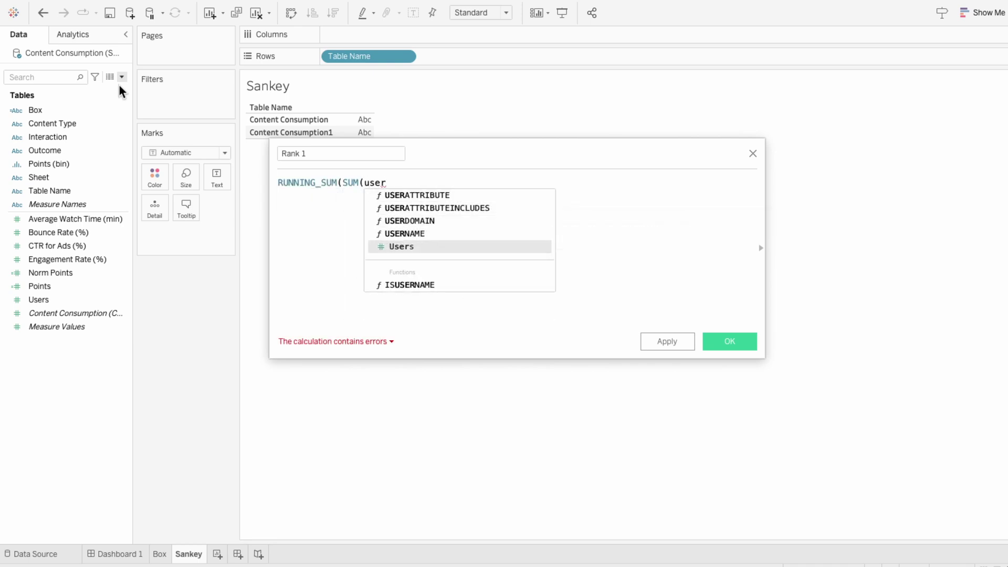
key("Return")
type(")) ")
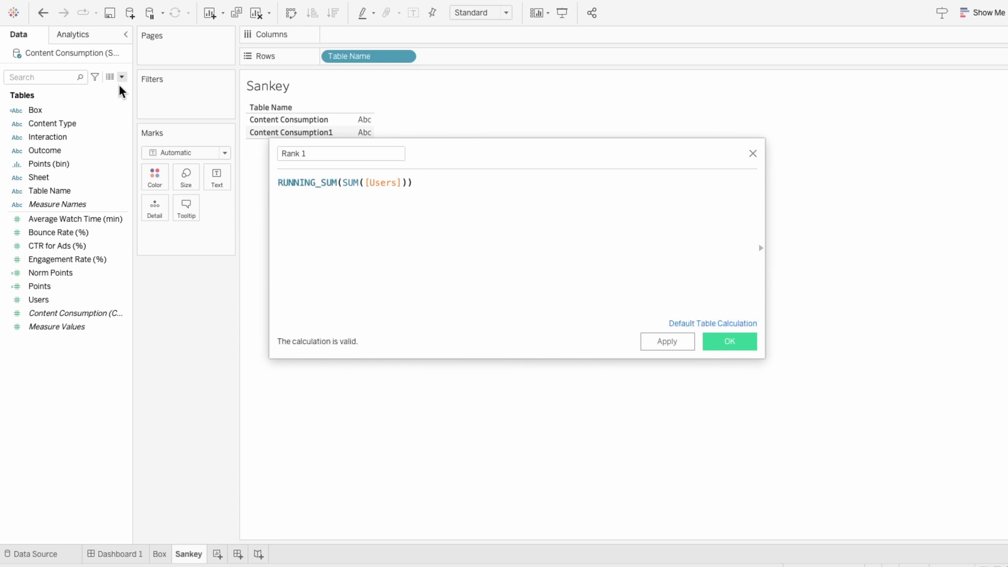
type("/ TO")
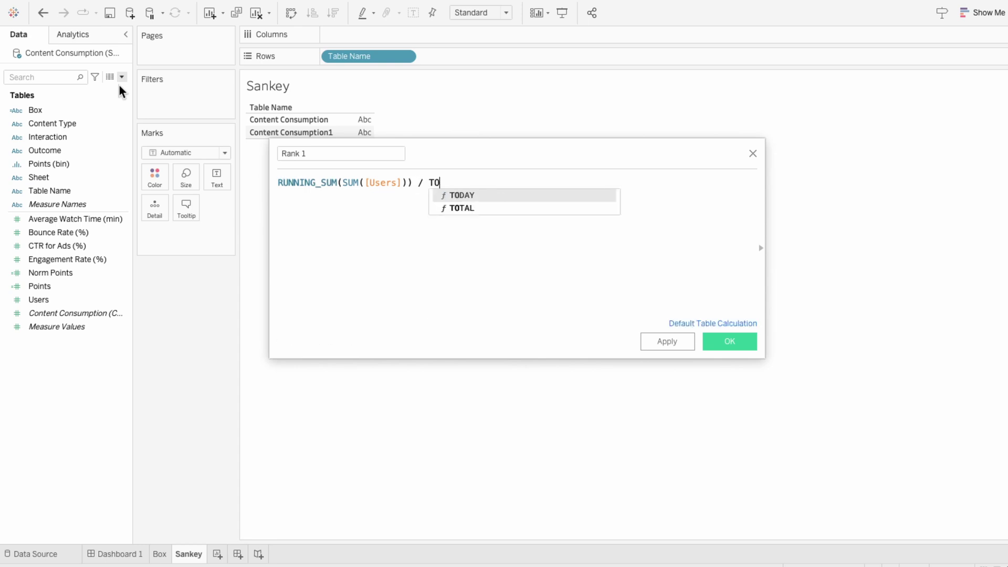
type("TAL(SUM")
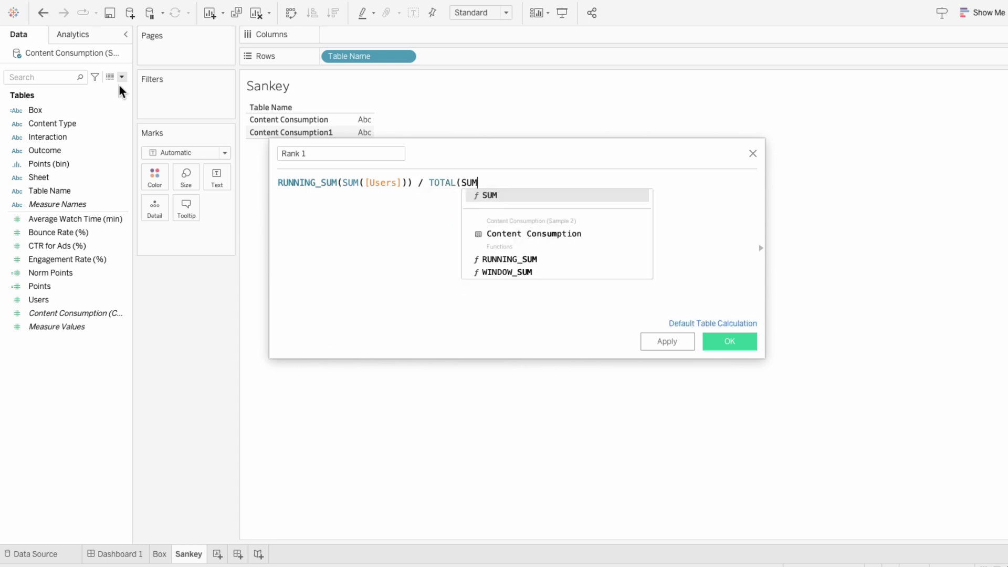
type("(users")
key("Return")
type("))")
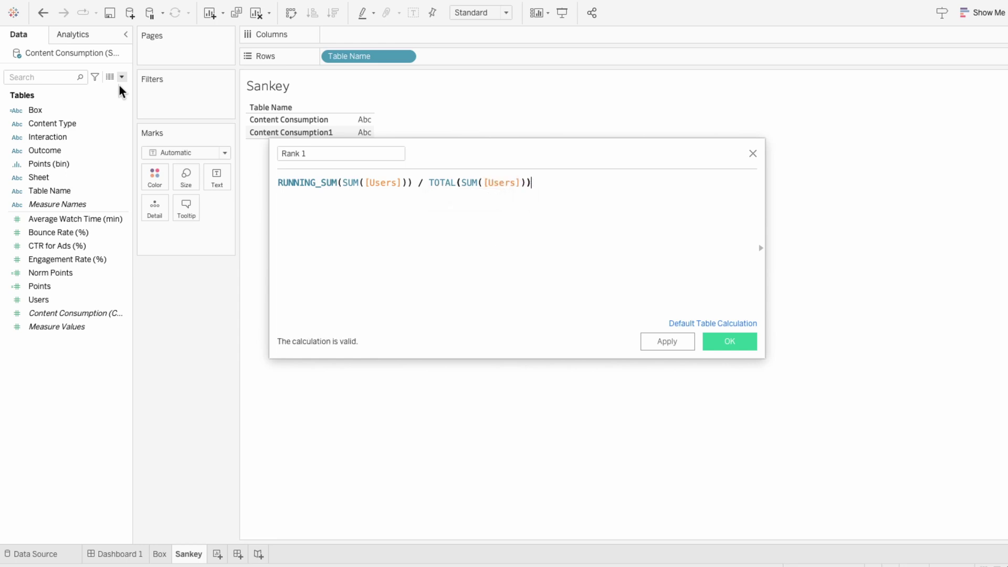
left_click(733, 342)
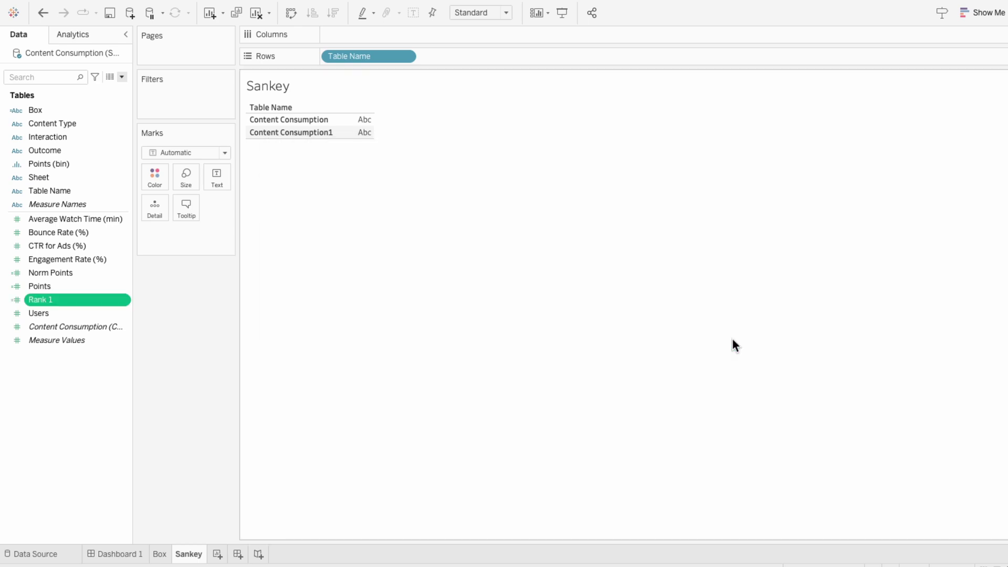
Duplicate the Rank 1 calculated field and rename the copy Rank 2, keeping its formula.
right_click(83, 300)
left_click(118, 369)
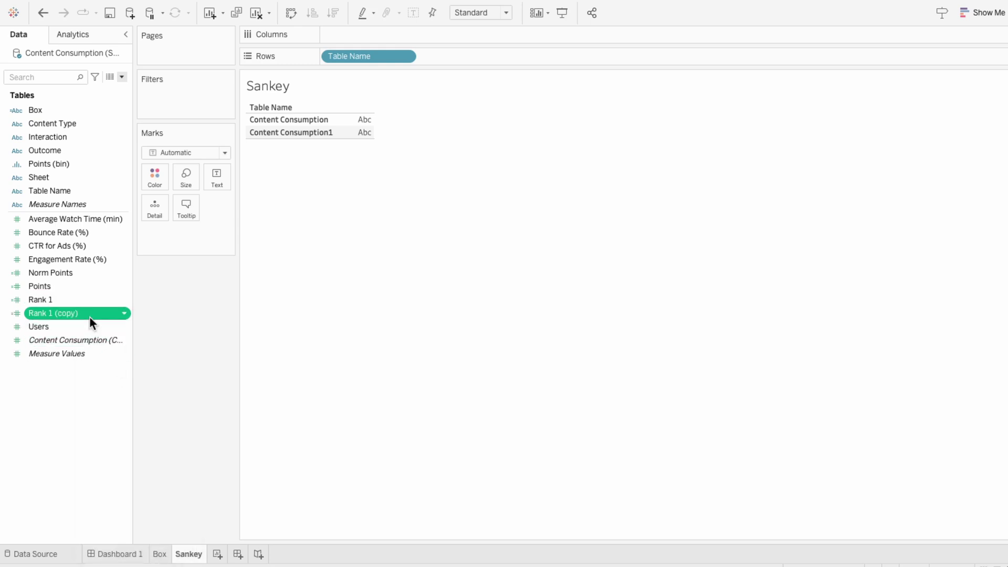
right_click(89, 315)
left_click(107, 372)
left_click(306, 153)
key("BackSpace")
key("BackSpace")
key("BackSpace")
key("BackSpace")
key("BackSpace")
key("BackSpace")
key("BackSpace")
key("BackSpace")
type("2")
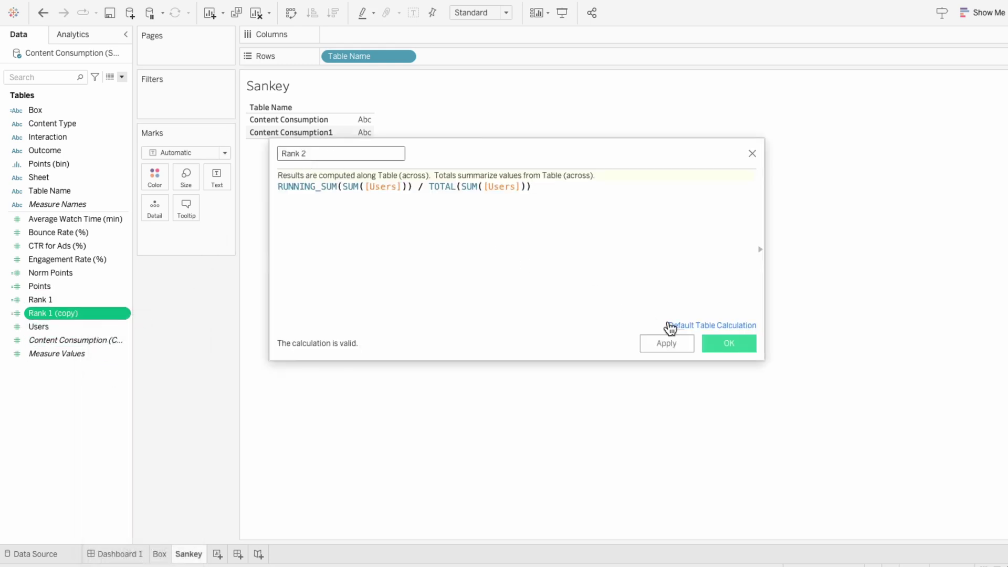
left_click(716, 342)
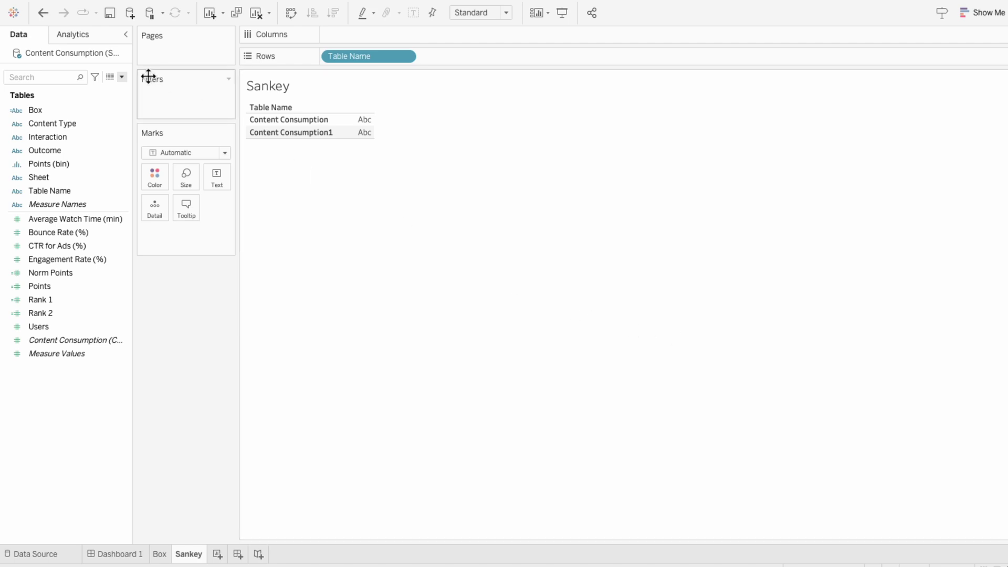
Create a calculated field named Sigmoid with the formula 1 / (1 + EXP(1) ^ - [Norm Points]).
left_click(122, 77)
left_click(121, 86)
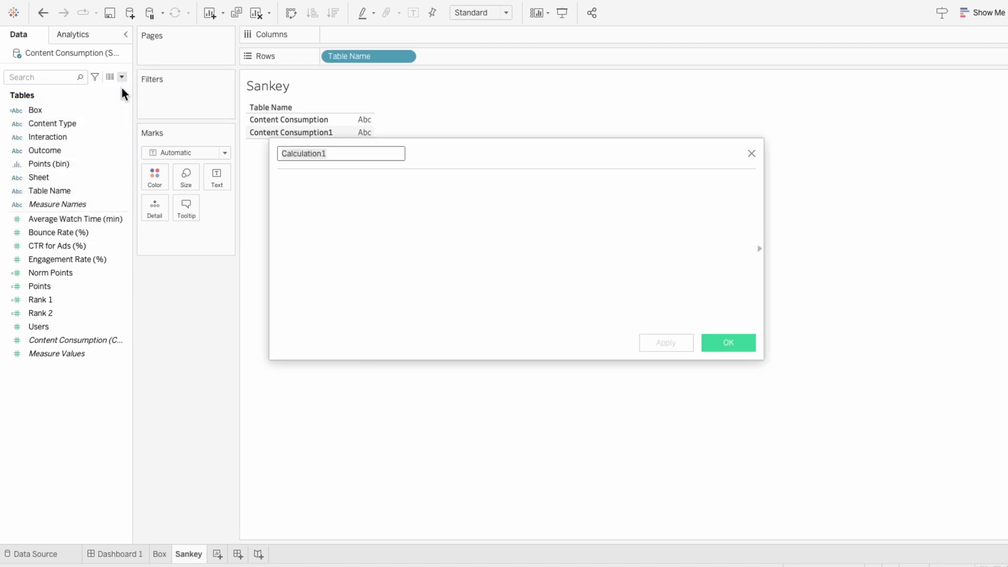
type("Si")
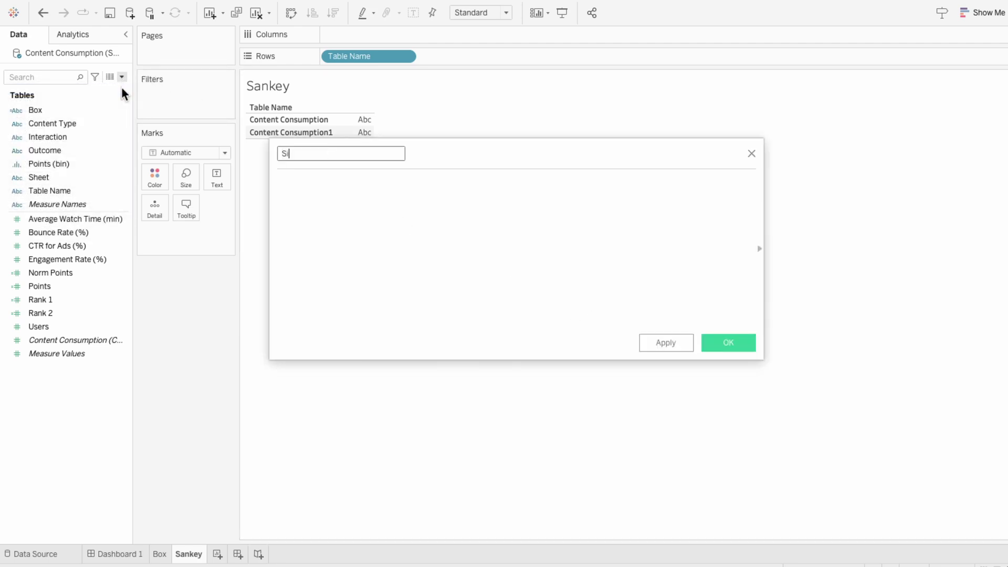
type("gmoid")
key("Tab")
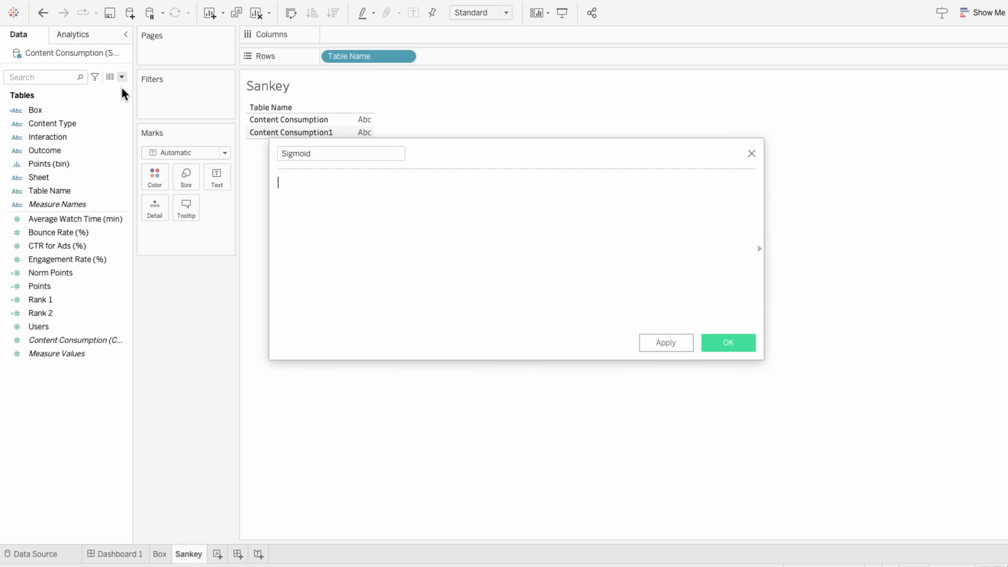
type("1 / (1 + EXP")
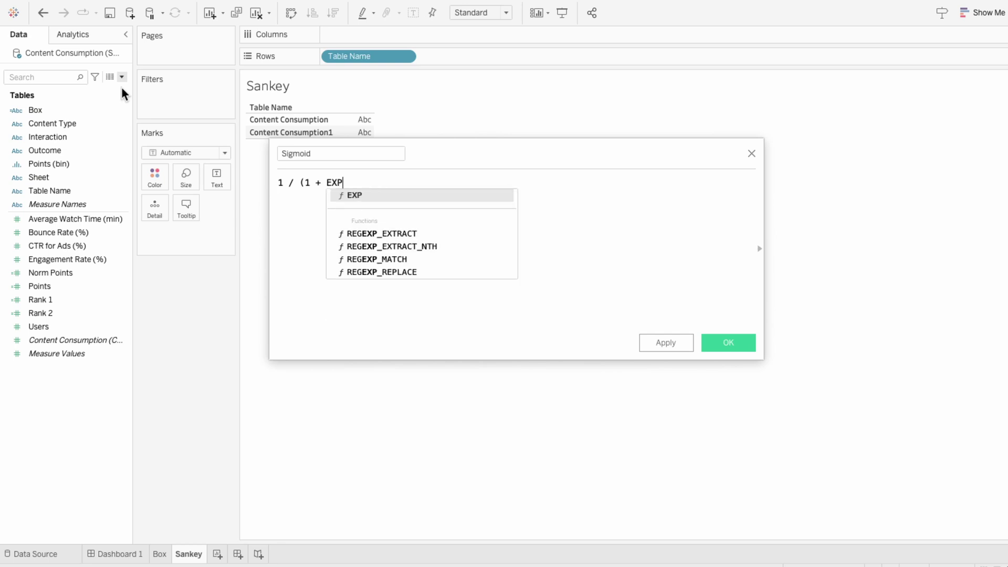
type("(1) ^ - [Norm Points]")
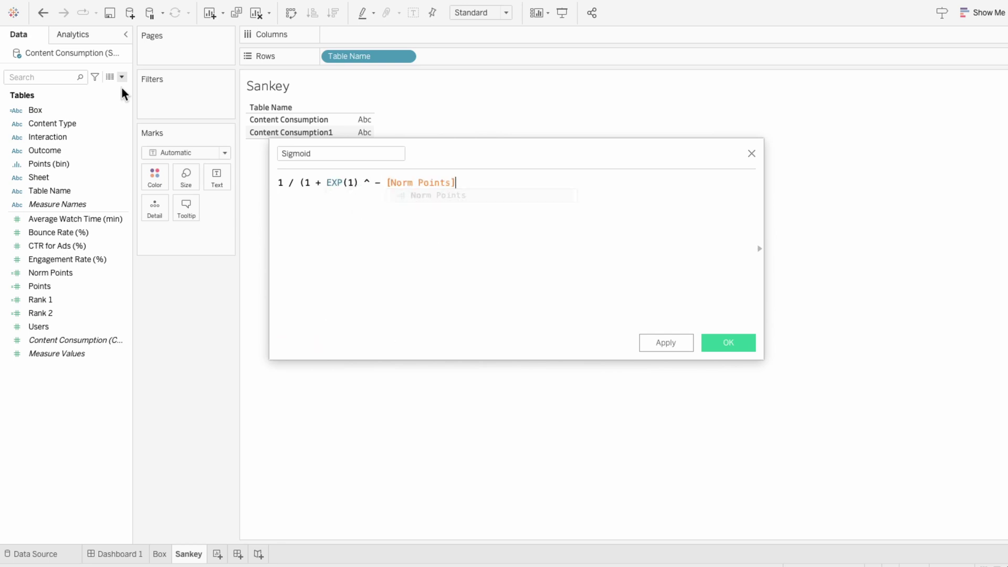
type(")")
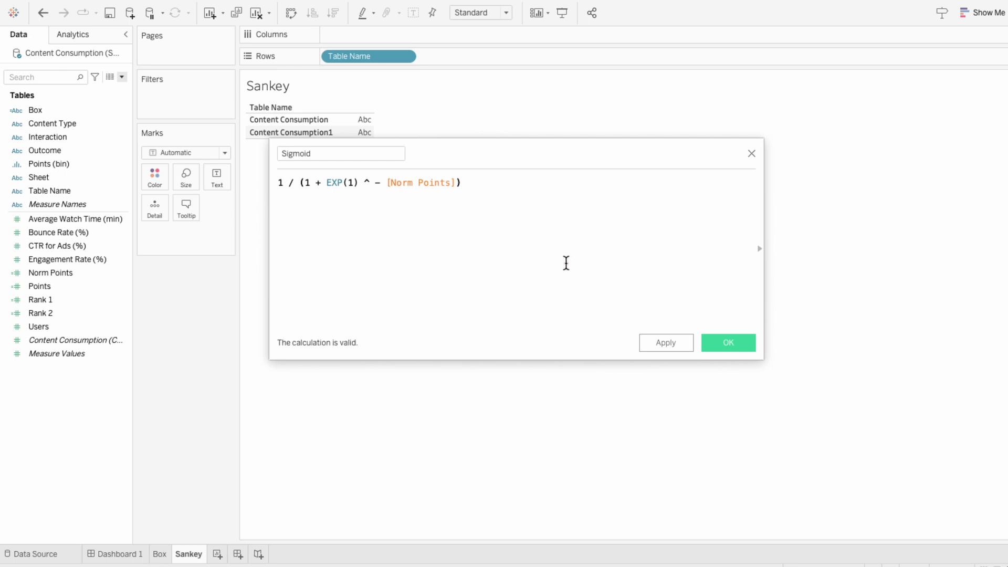
left_click(730, 342)
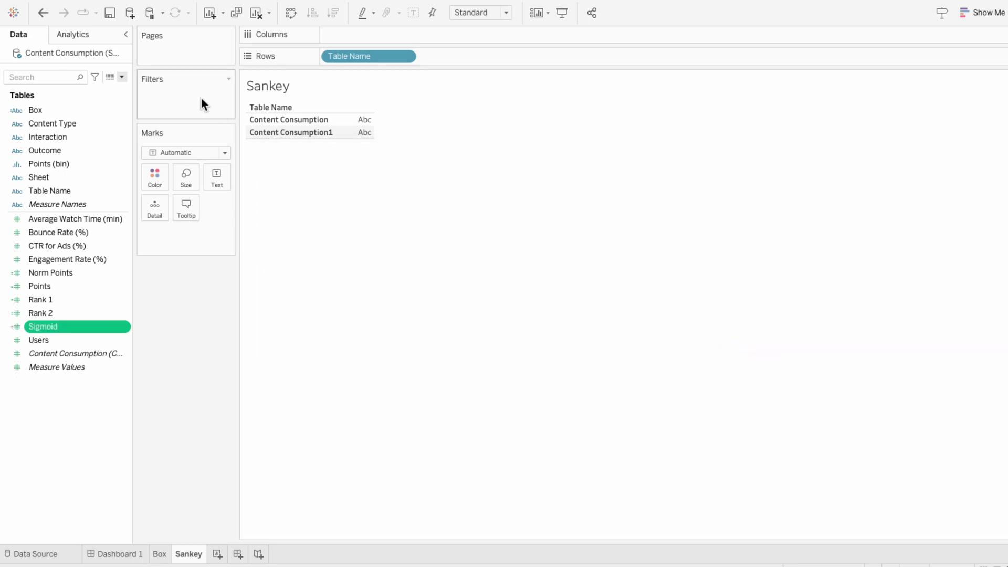
Create a calculated field named Curve with the formula [Rank 1] + (([Rank 2] - [Rank 1]) * [Sigmoid]).
left_click(122, 77)
left_click(120, 87)
type("Curve")
key("Tab")
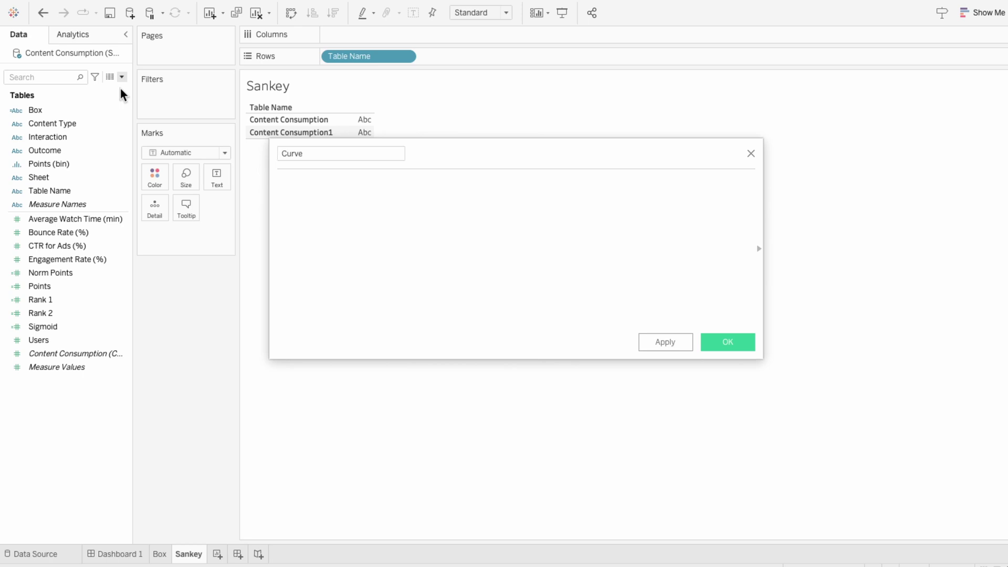
type("rank")
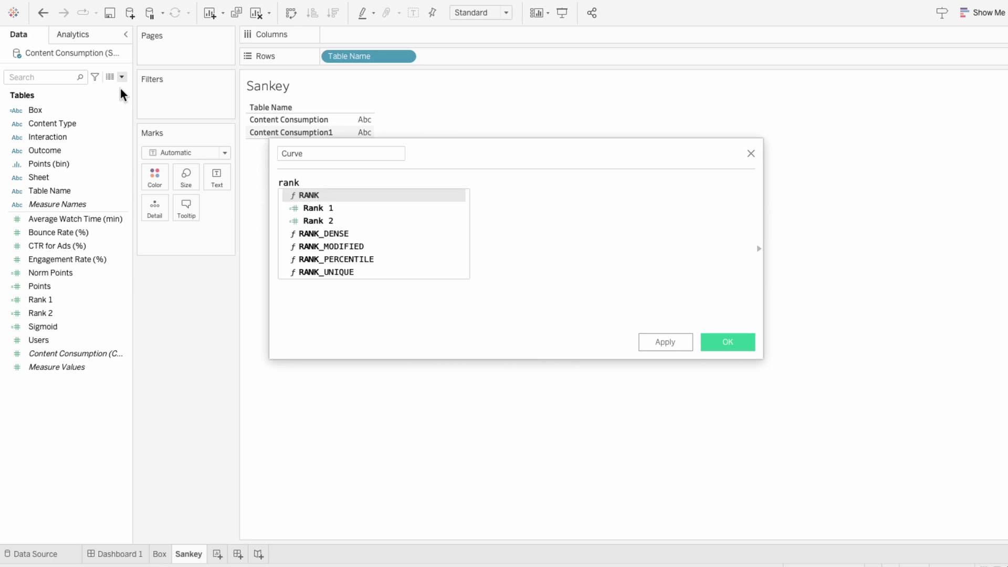
key("Down")
key("Return")
type("+")
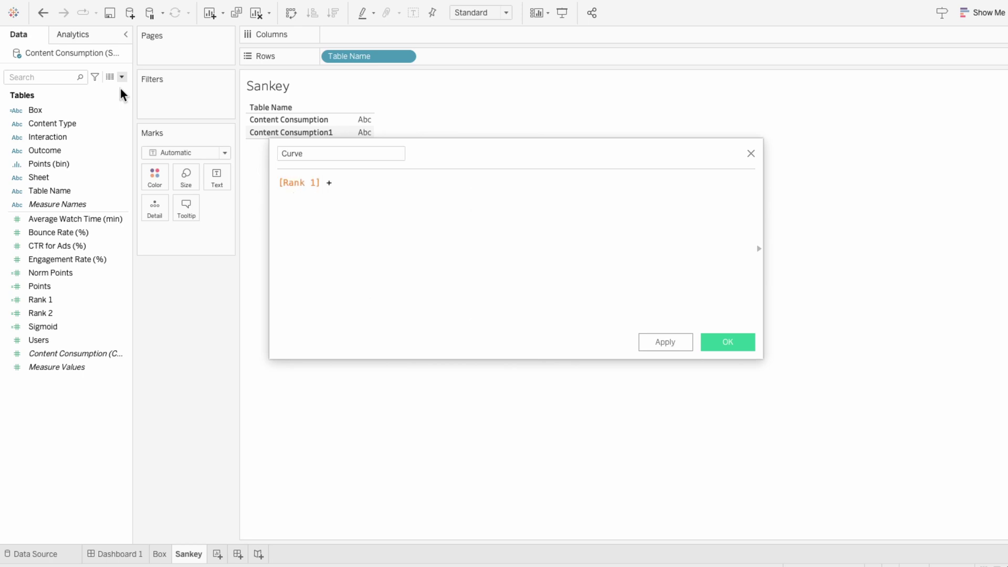
type(" ((rank")
key("Down")
key("Down")
key("Return")
type("- ran")
key("Down")
key("Return")
type(") * s")
type("ig")
key("Return")
type(")")
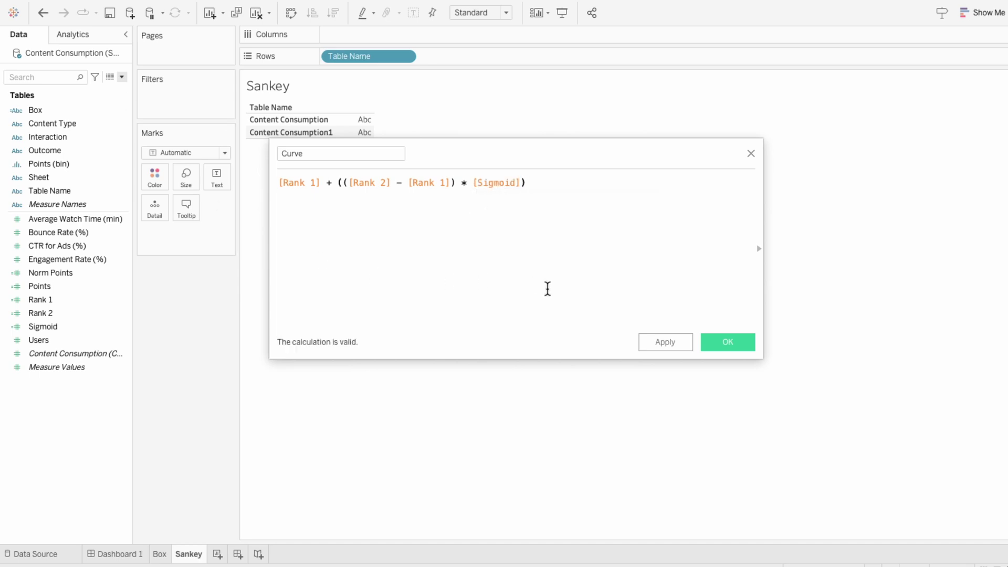
left_click(728, 342)
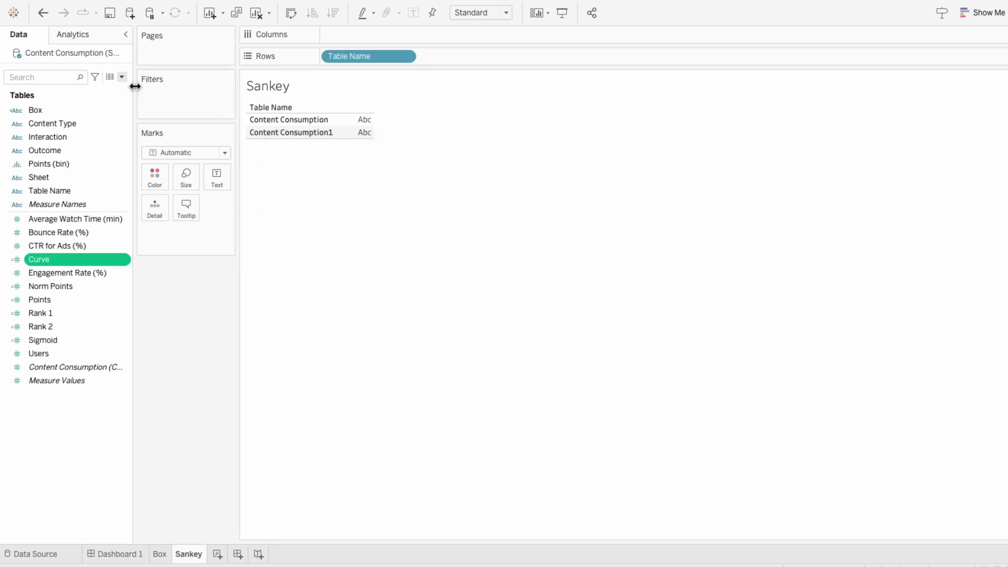
Create a calculated field named Size with the formula WINDOW_AVG(SUM([Users])).
left_click(122, 78)
left_click(117, 90)
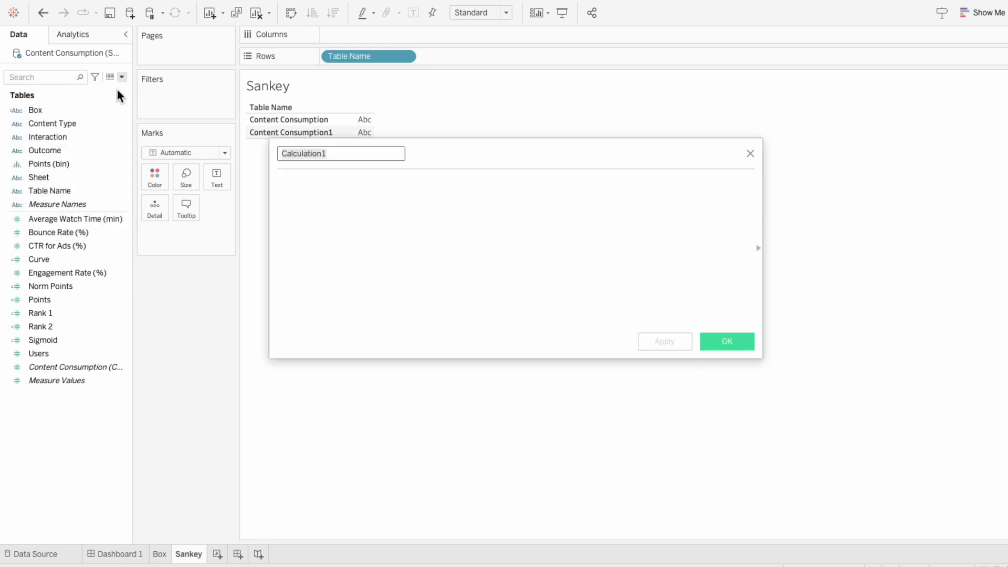
type("Size")
key("Tab")
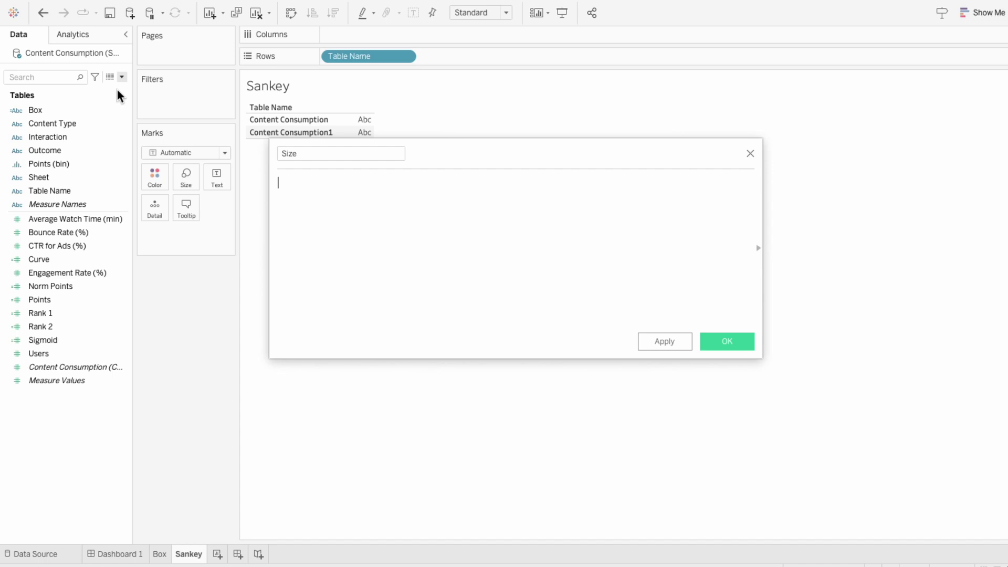
type("WINDO")
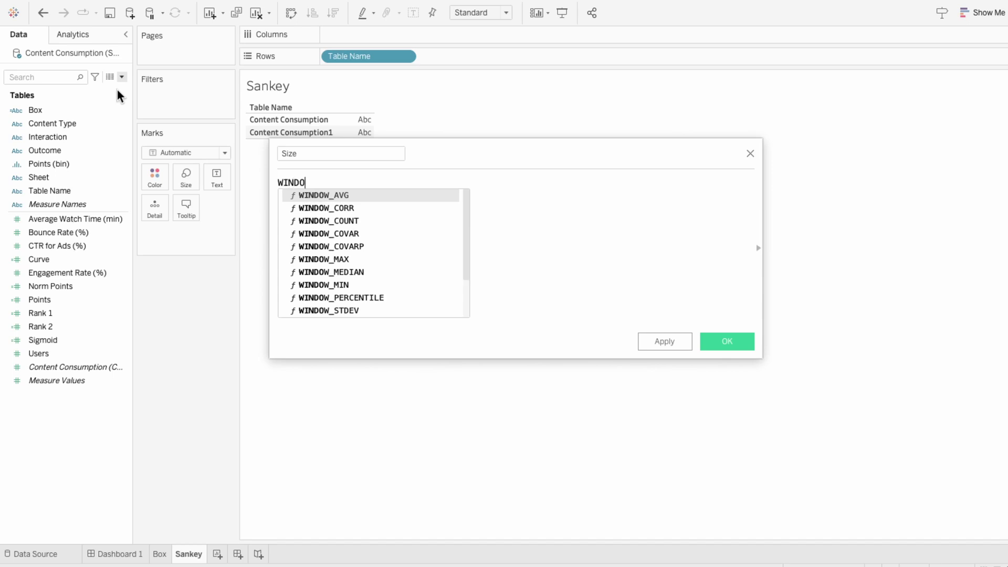
type("W_AVG(SU")
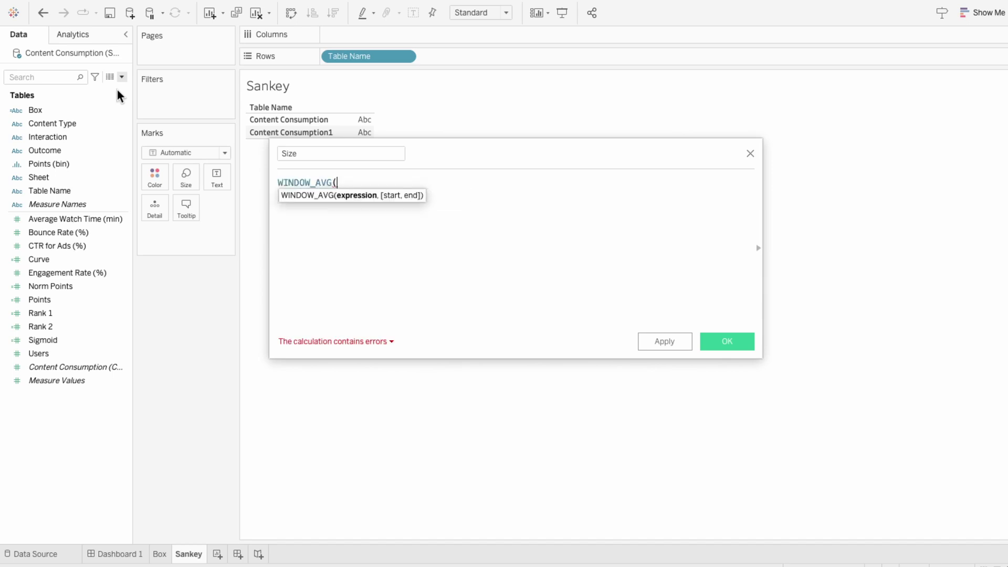
key("Return")
type("user")
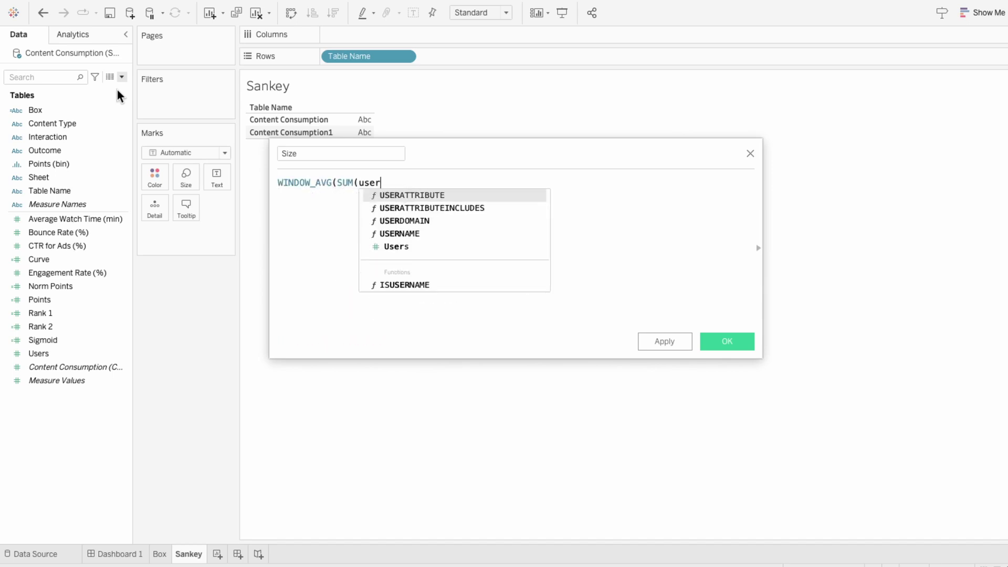
key("Down")
key("Down")
key("Down")
key("Down")
type(")")
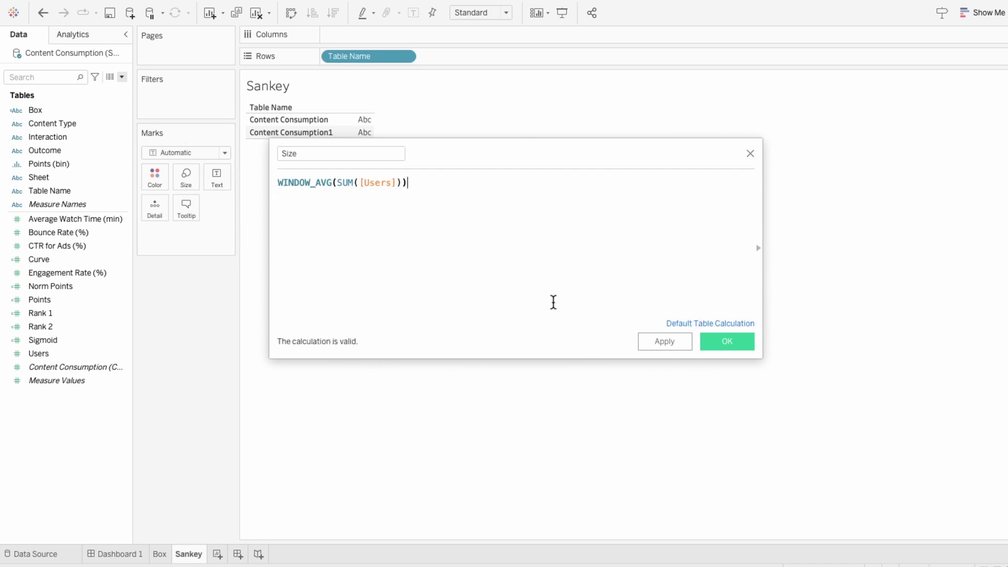
left_click(726, 342)
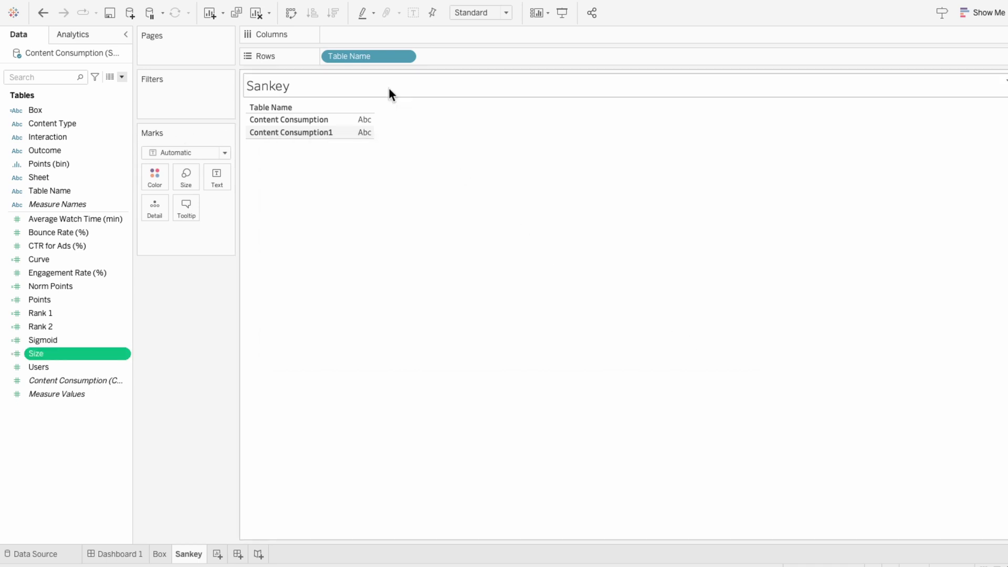
Remove Table Name from Rows and place Norm Points on Columns.
key("Delete")
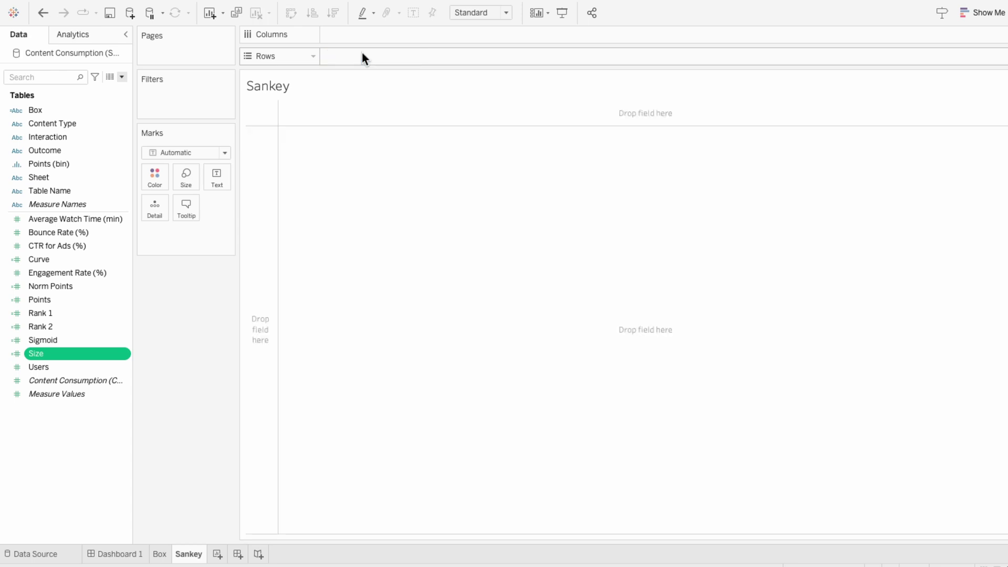
left_click_drag(80, 287, 358, 37)
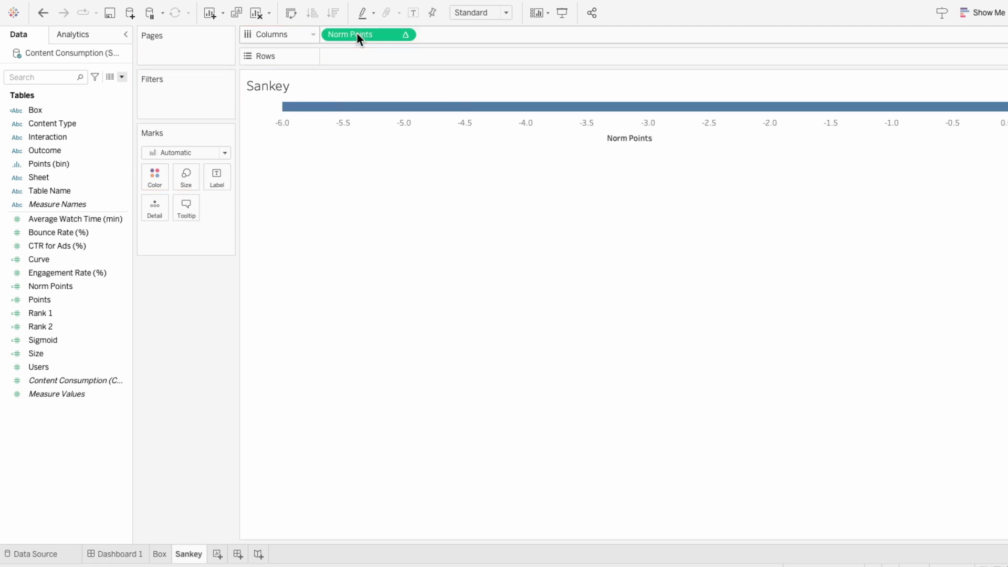
right_click(357, 34)
mouse_move(389, 174)
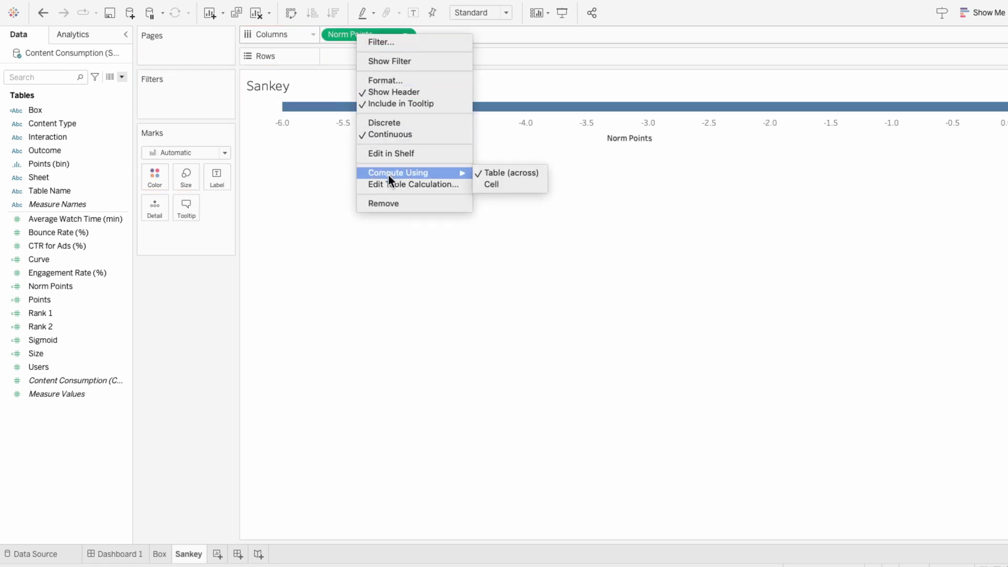
left_click(506, 173)
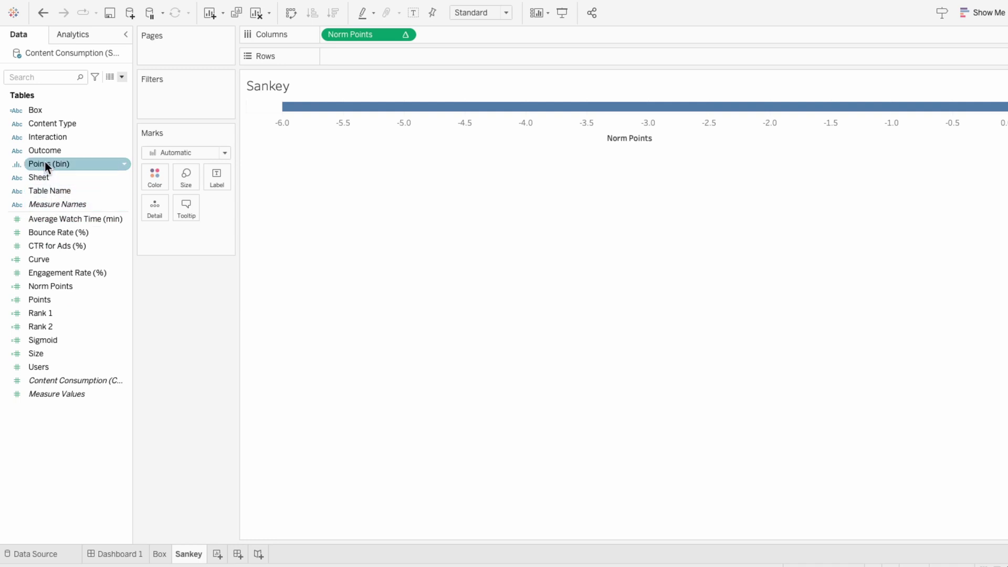
Add Points (bin) to the marks as detail and compute Norm Points using Points (bin).
left_click_drag(45, 163, 175, 229)
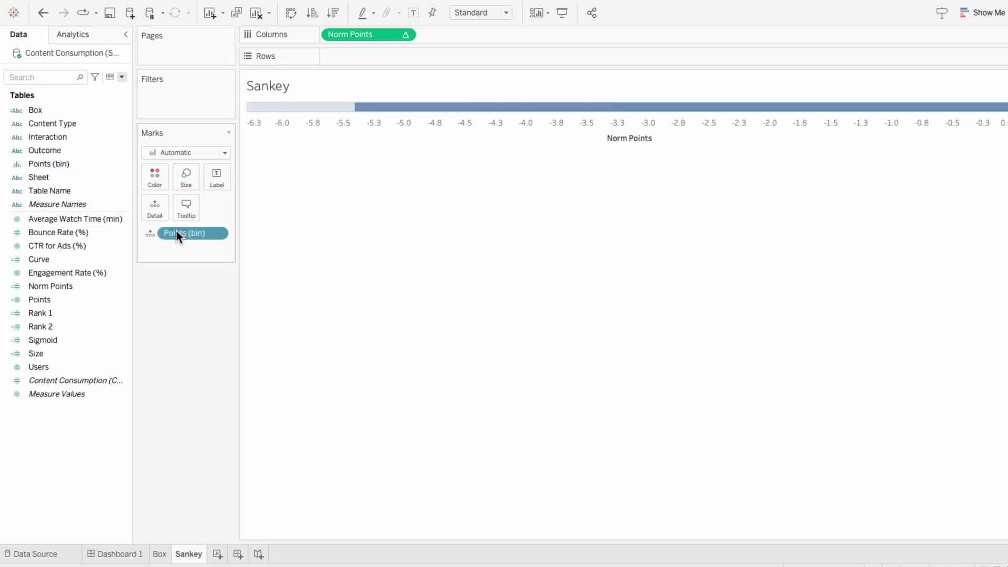
right_click(364, 29)
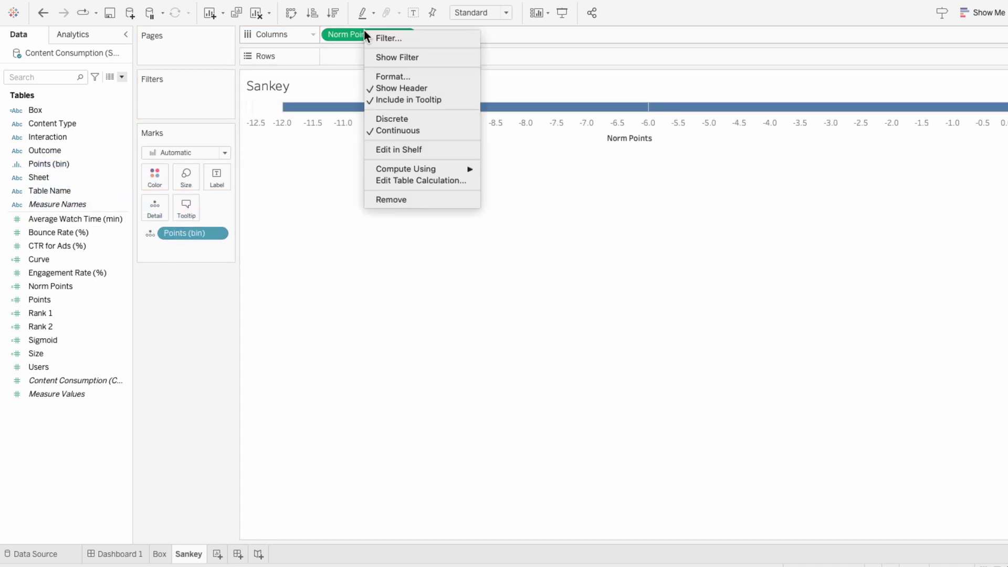
mouse_move(414, 169)
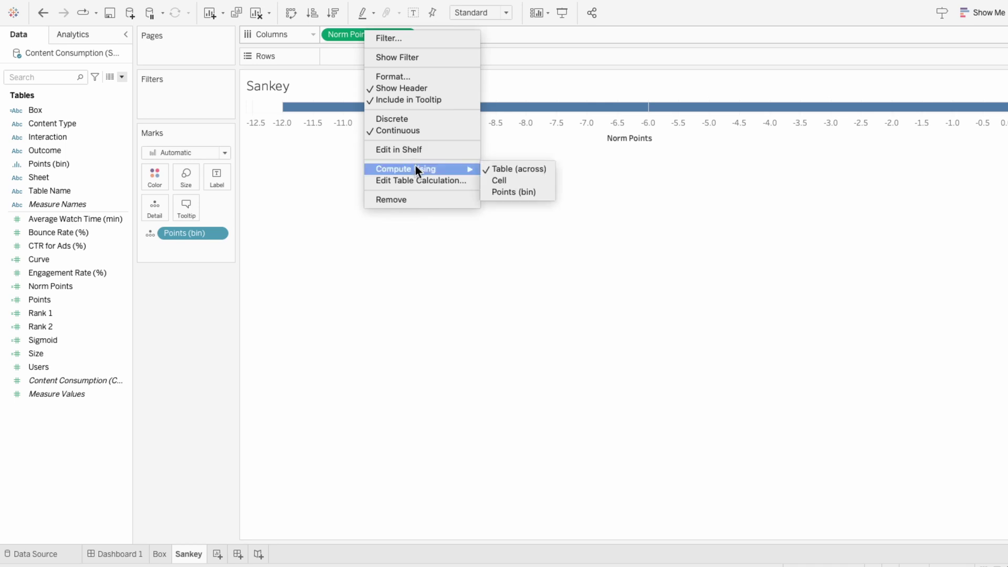
left_click(501, 193)
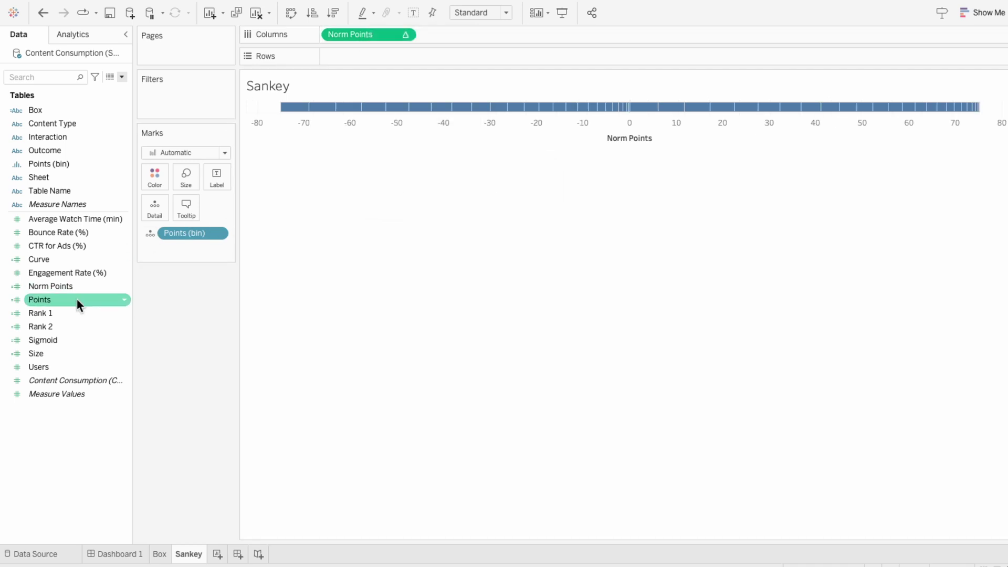
Place Curve on Rows and set its nested Rank 1 table calculation to compute using the specific dimension Points (bin).
left_click_drag(51, 259, 367, 62)
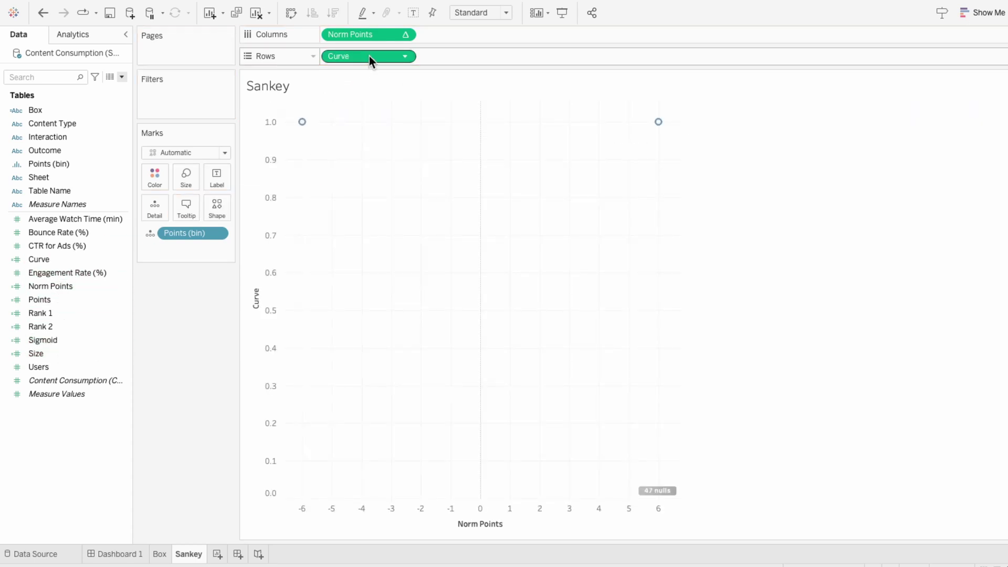
right_click(370, 55)
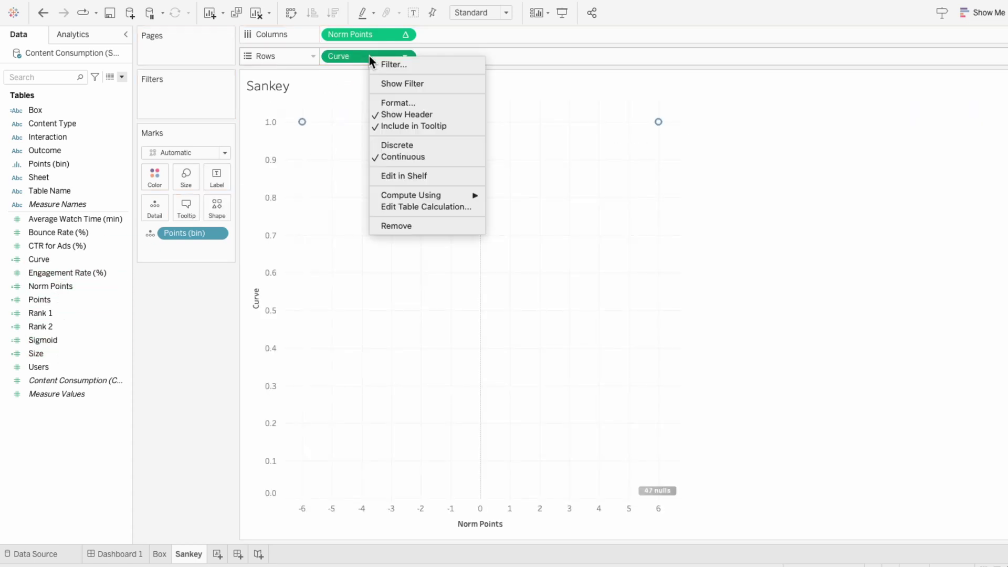
left_click(407, 203)
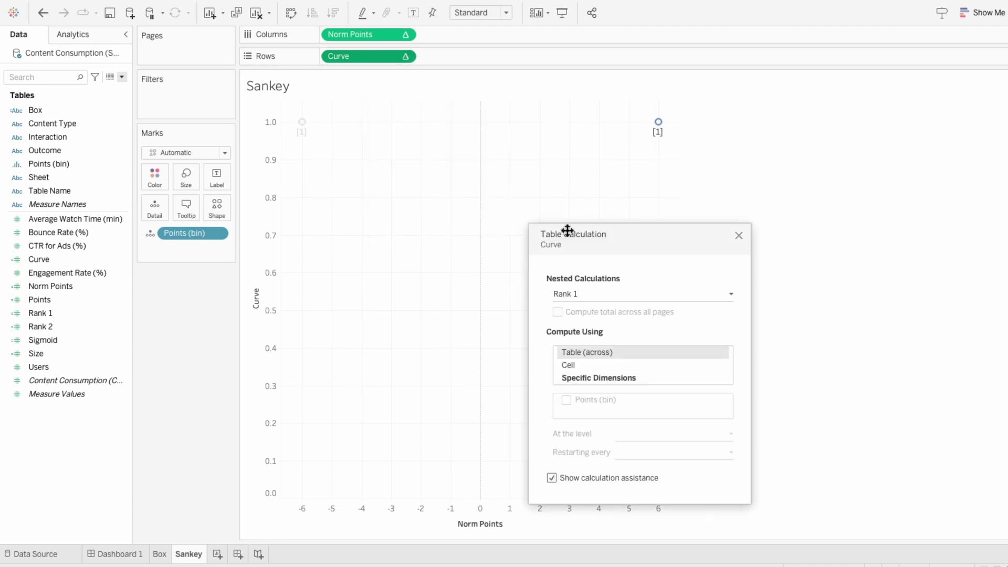
left_click_drag(618, 238, 776, 128)
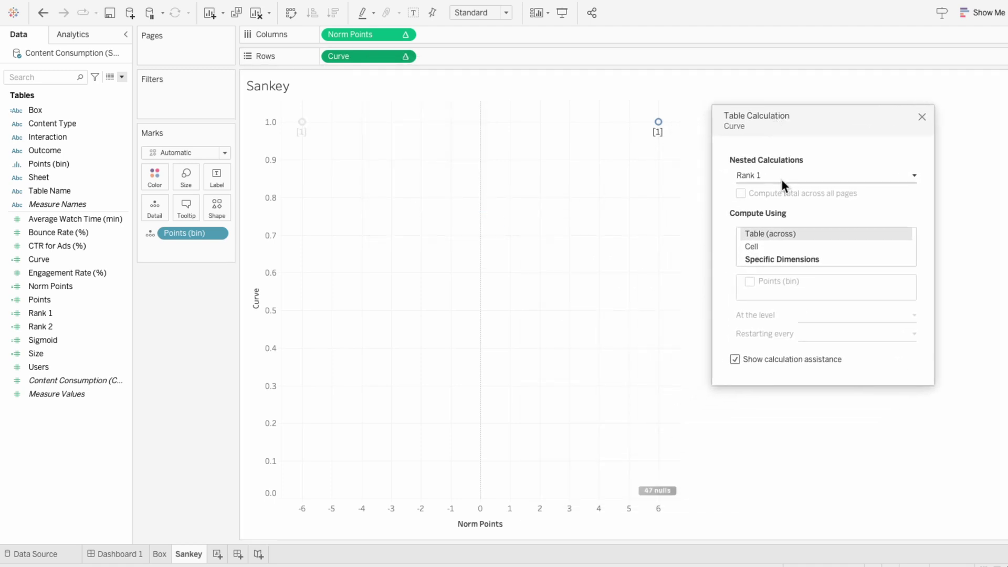
left_click(772, 256)
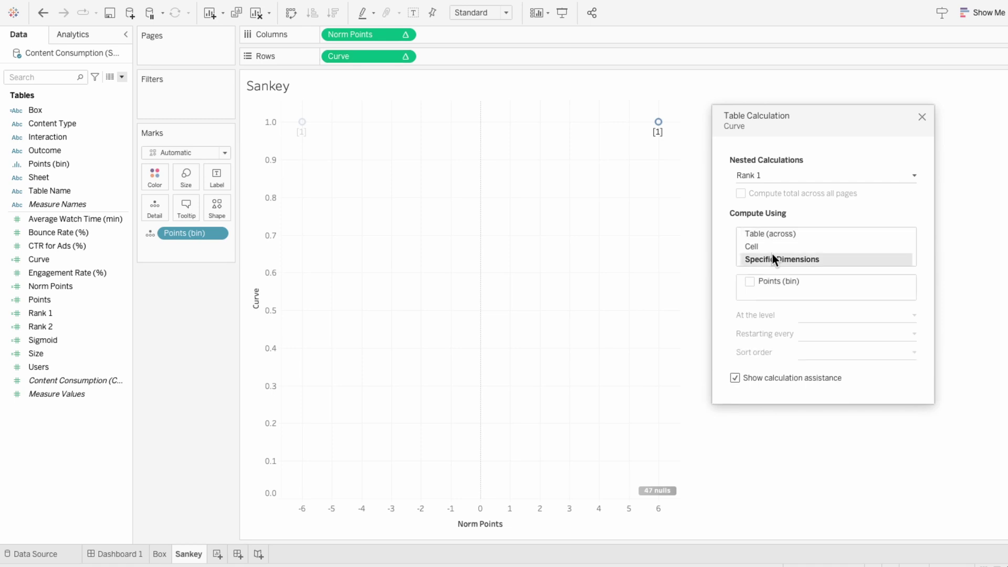
left_click(769, 276)
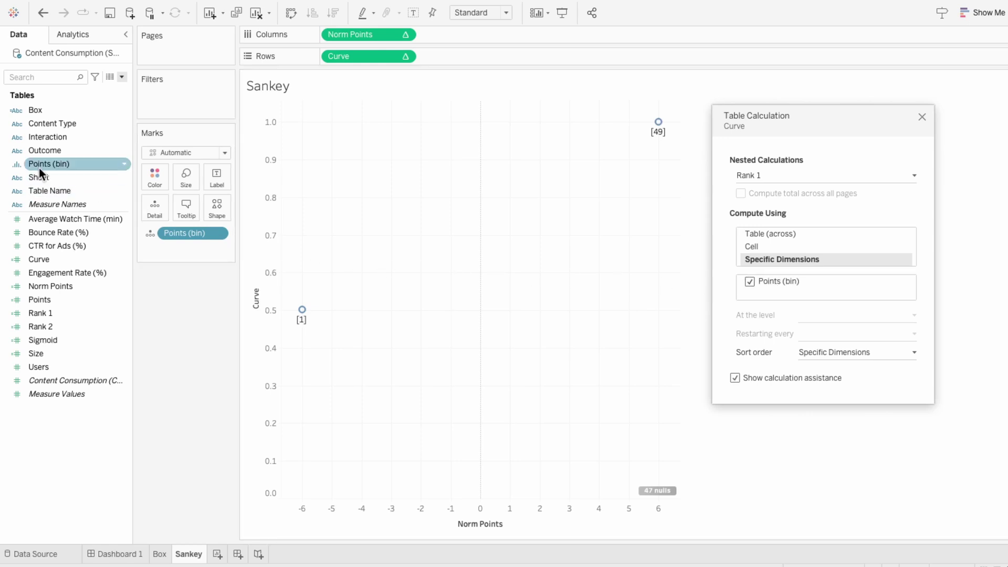
Add Content Type and Interaction to the marks as detail, below Points (bin).
left_click_drag(55, 126, 161, 252)
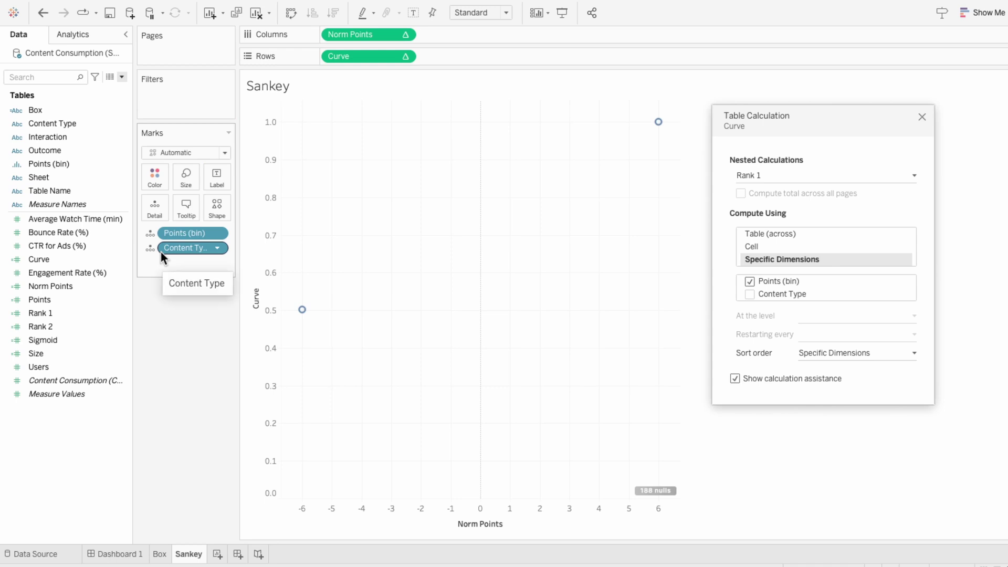
left_click_drag(50, 137, 156, 267)
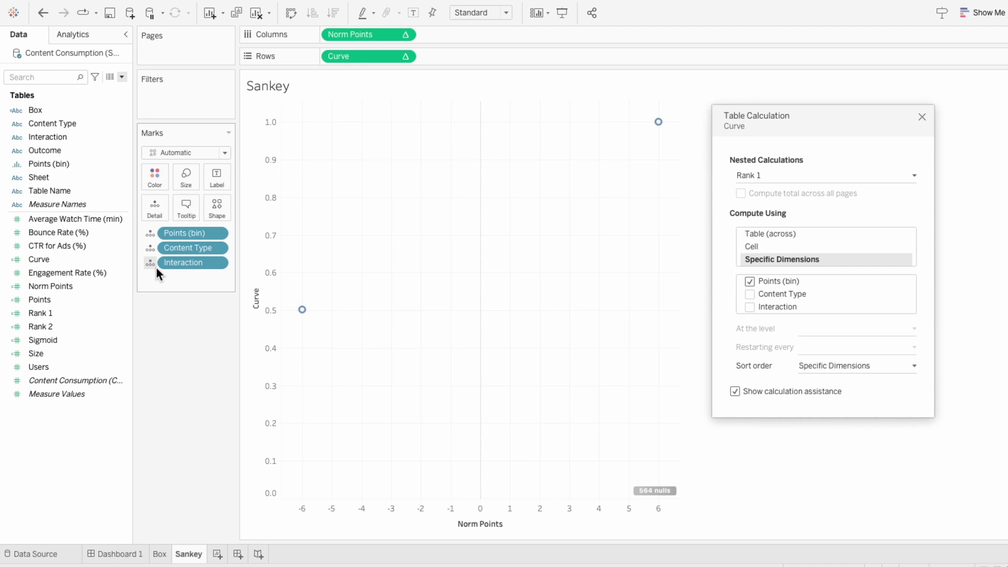
Include Content Type and Interaction in Curve's nested Rank 1 calculation, ordering the dimensions Content Type, Interaction, Points (bin).
left_click(752, 294)
left_click(761, 306)
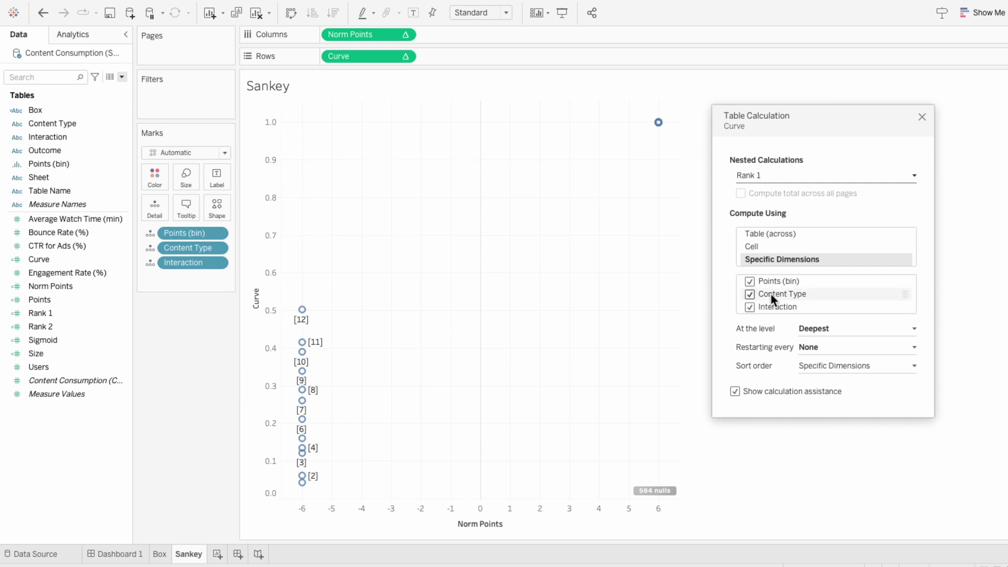
left_click_drag(772, 282, 768, 310)
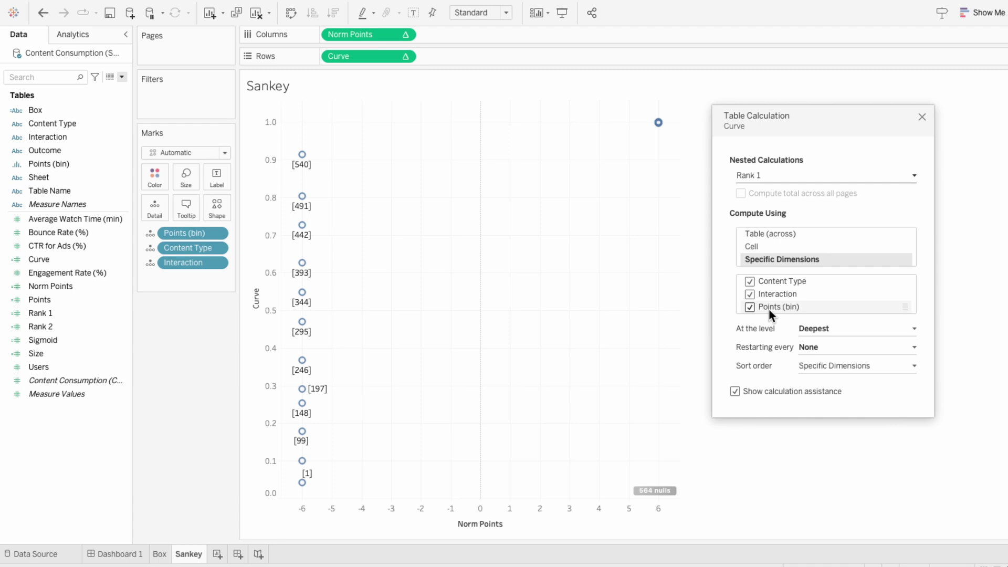
Set the nested Rank 2 calculation to compute using specific dimensions in the order Interaction, Content Type, Points (bin).
left_click(767, 175)
left_click(764, 197)
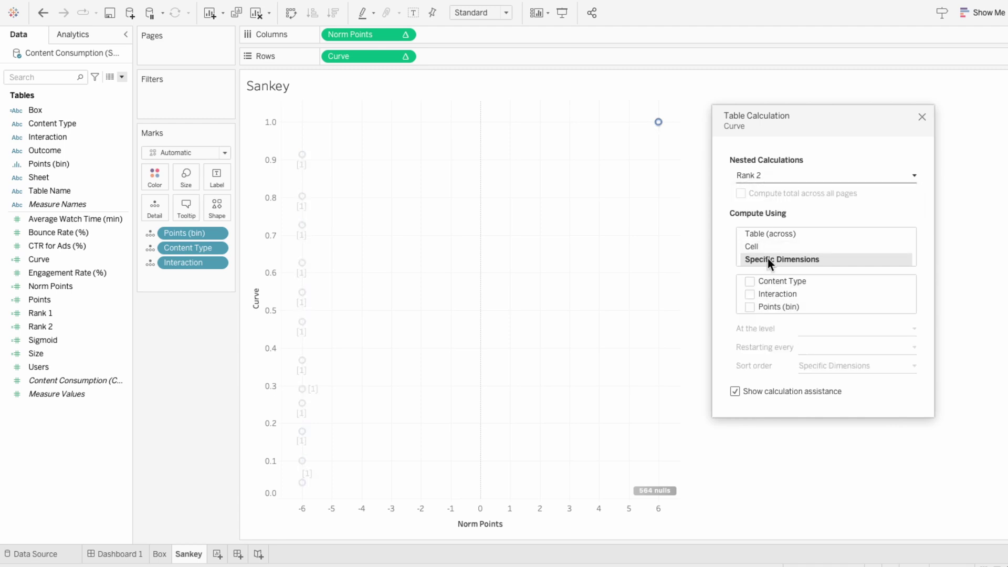
left_click(768, 282)
left_click(767, 293)
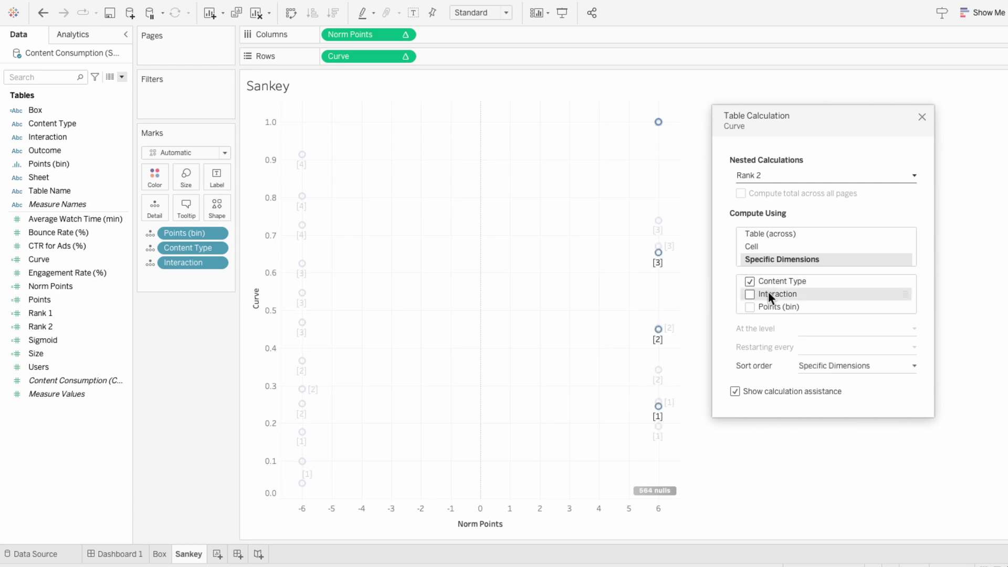
left_click(768, 304)
left_click_drag(770, 294, 772, 279)
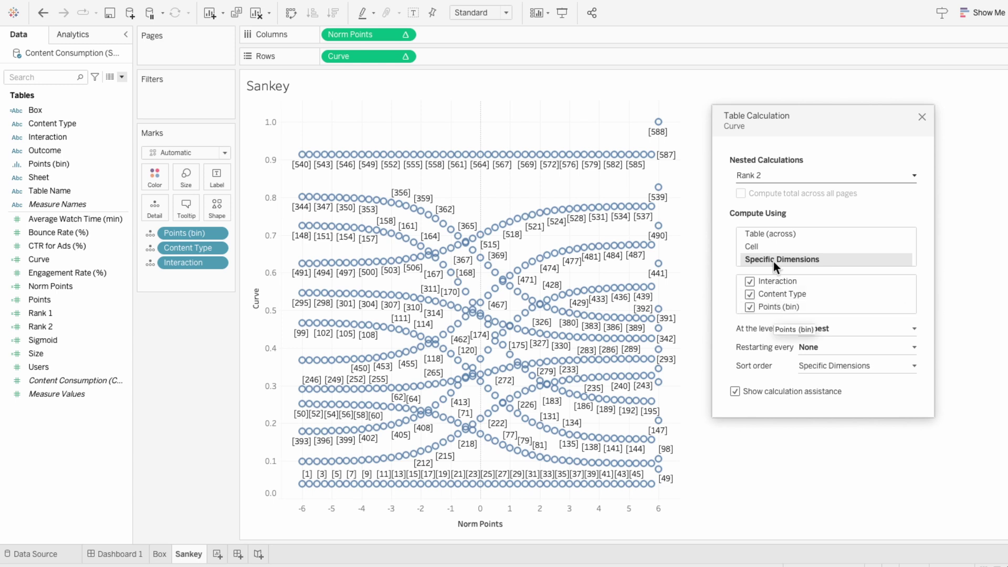
Set the nested Norm Points calculation to compute using only Points (bin) and close the table calculation settings.
left_click(767, 177)
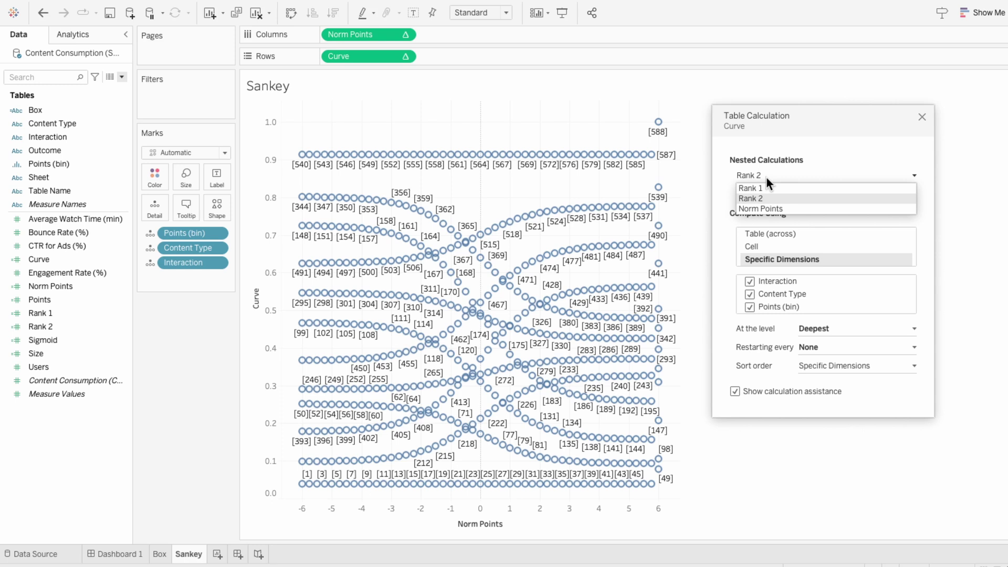
left_click(767, 208)
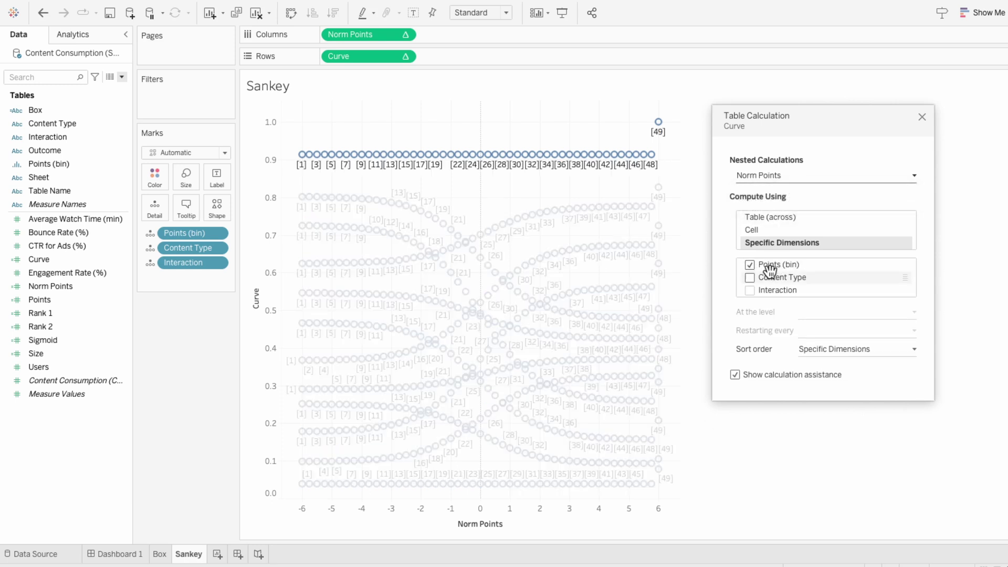
left_click(922, 116)
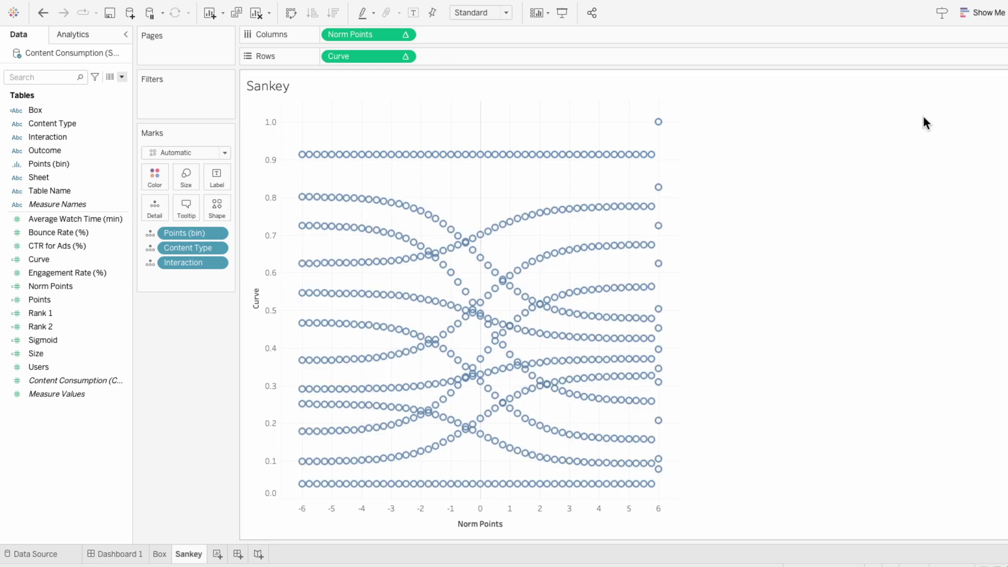
Change the mark type to Line and assign Points (bin) to Path.
left_click(173, 152)
left_click(170, 196)
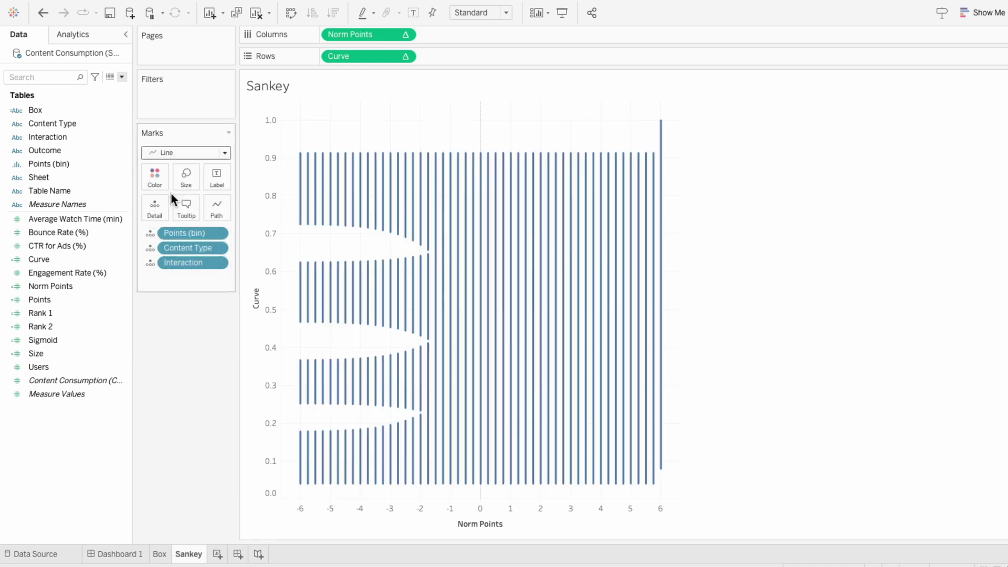
left_click(150, 233)
left_click(162, 312)
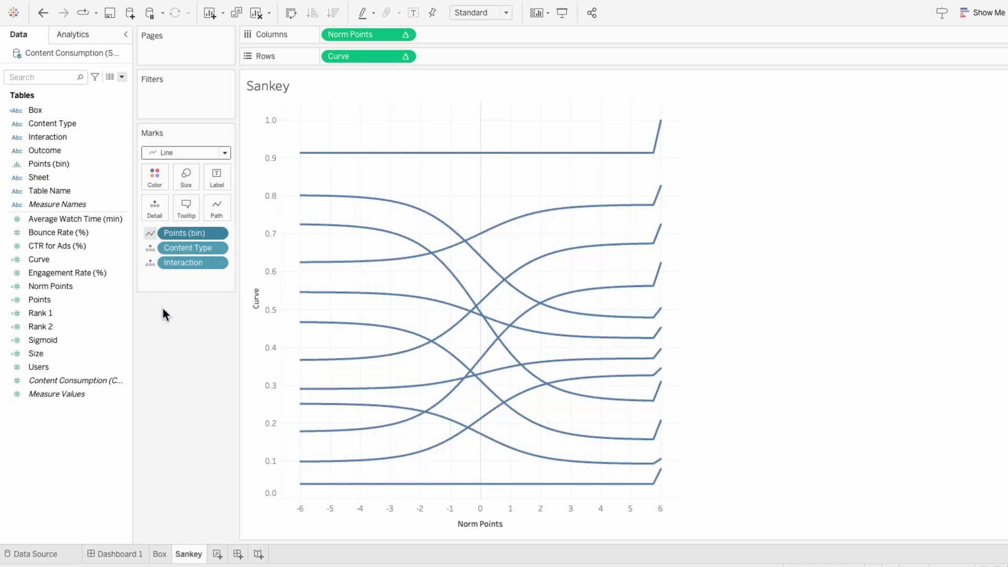
Give the Norm Points axis a custom fixed range from -5 to 5.
mouse_move(661, 473)
right_click(550, 512)
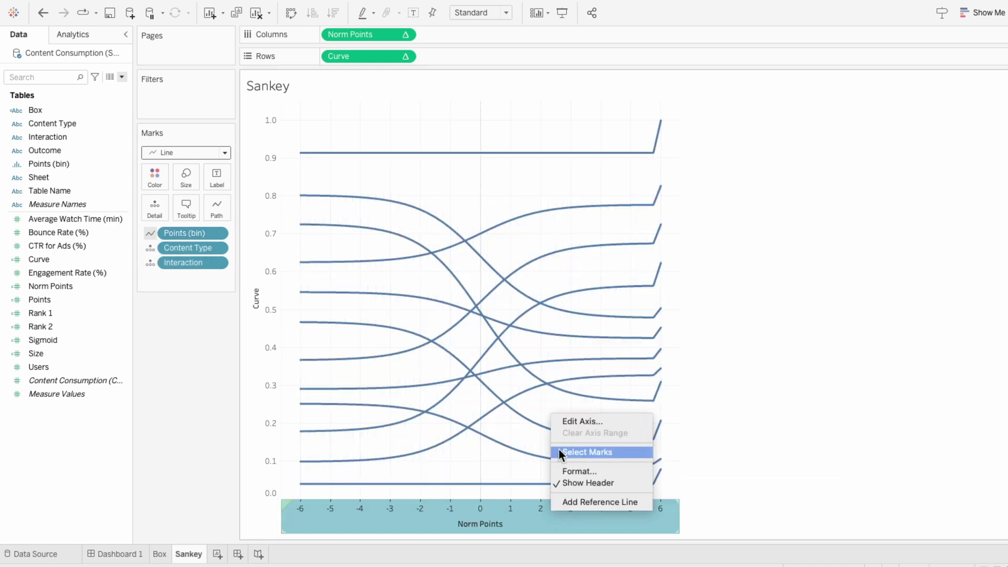
left_click(565, 423)
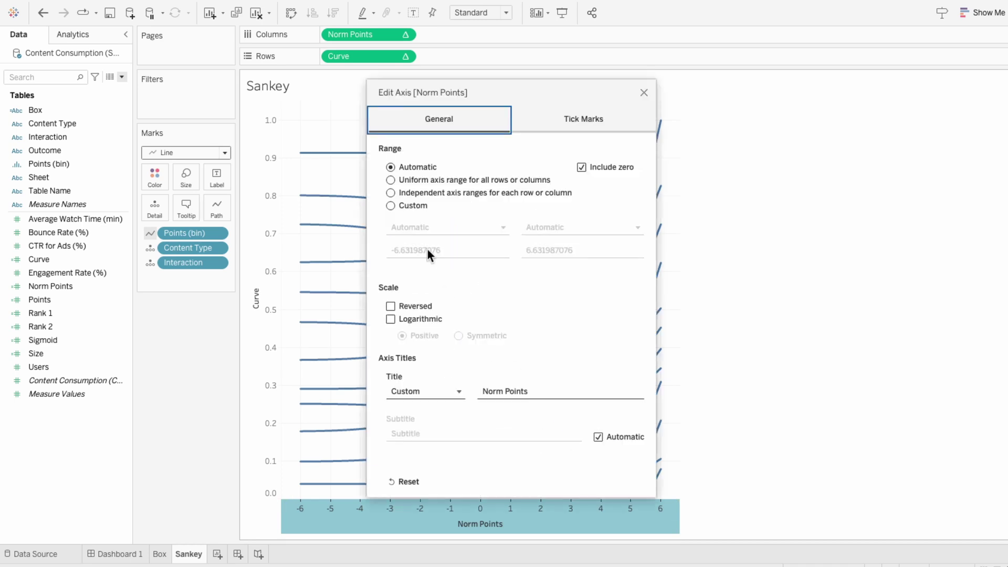
left_click(409, 206)
double_click(415, 251)
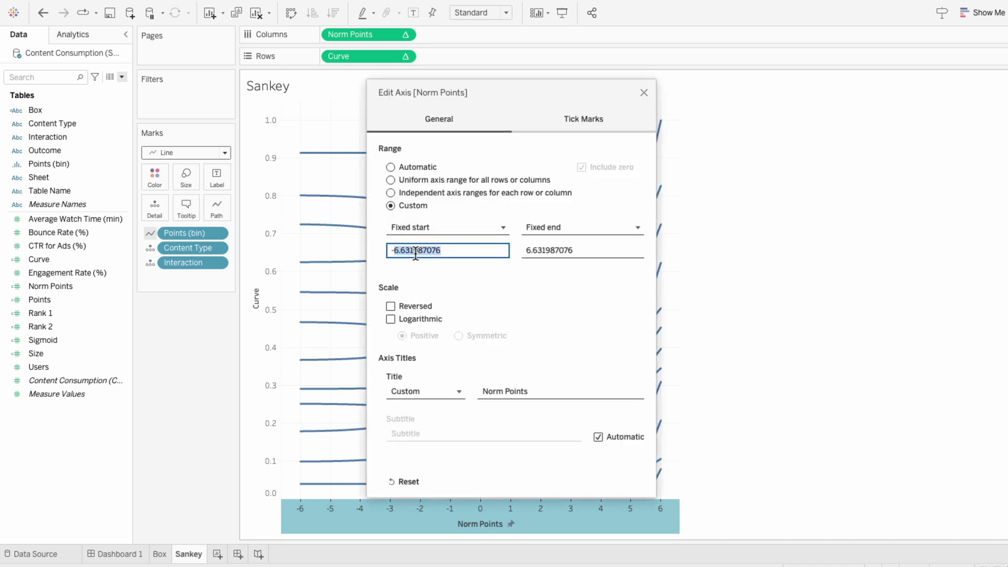
type("5")
key("Tab")
key("Tab")
type("5")
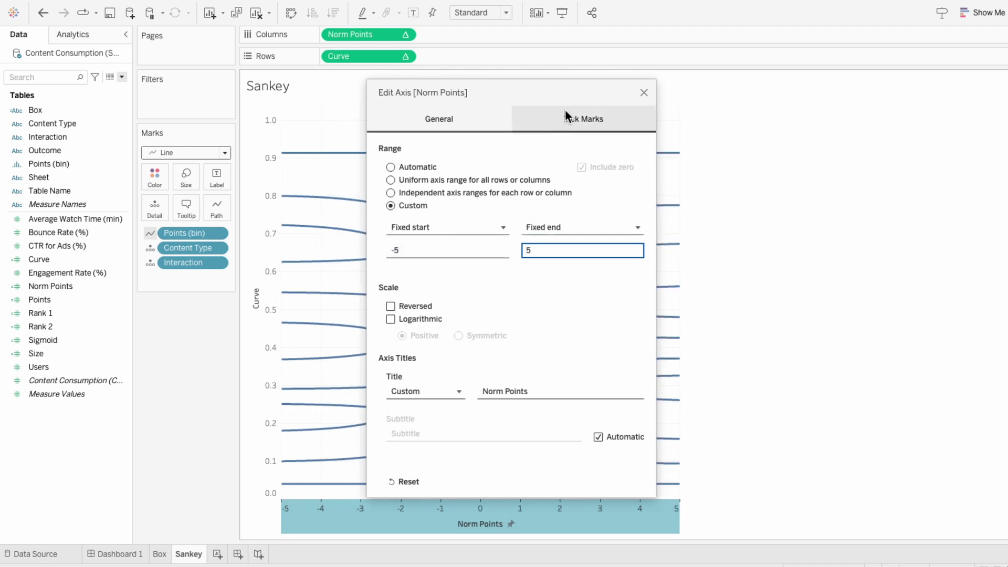
left_click(646, 93)
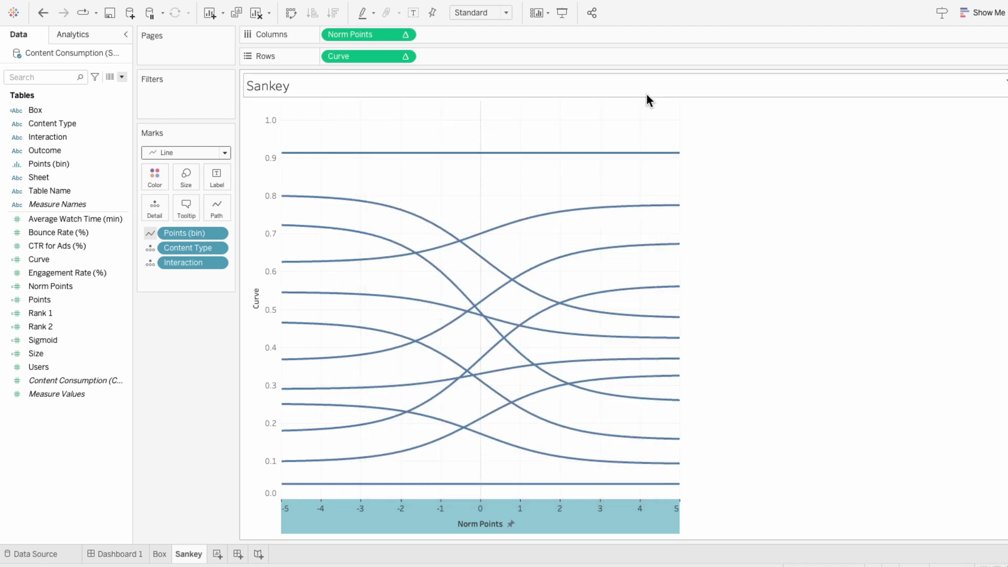
Hide the headers of both the Norm Points axis and the Curve axis.
right_click(607, 522)
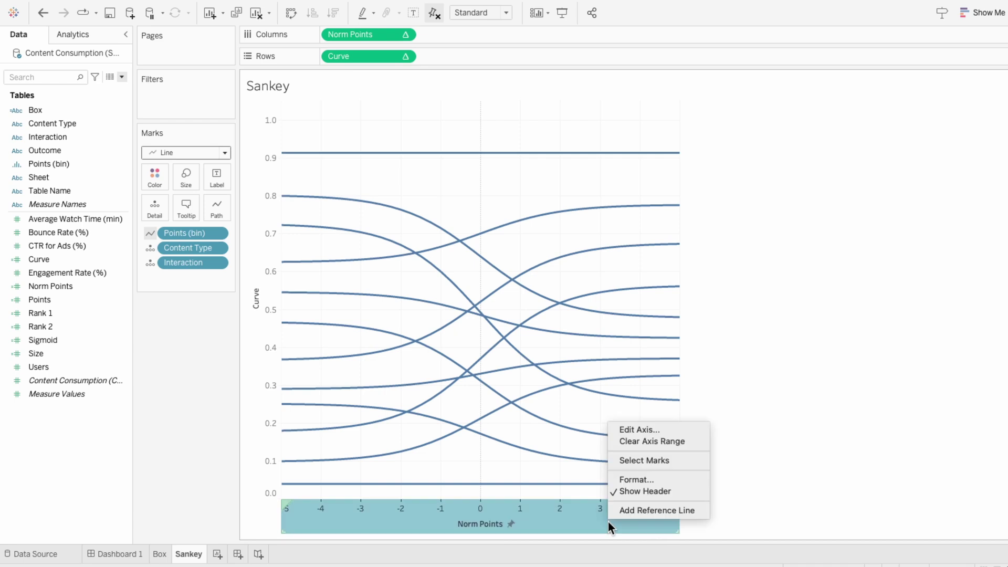
left_click(616, 489)
right_click(252, 361)
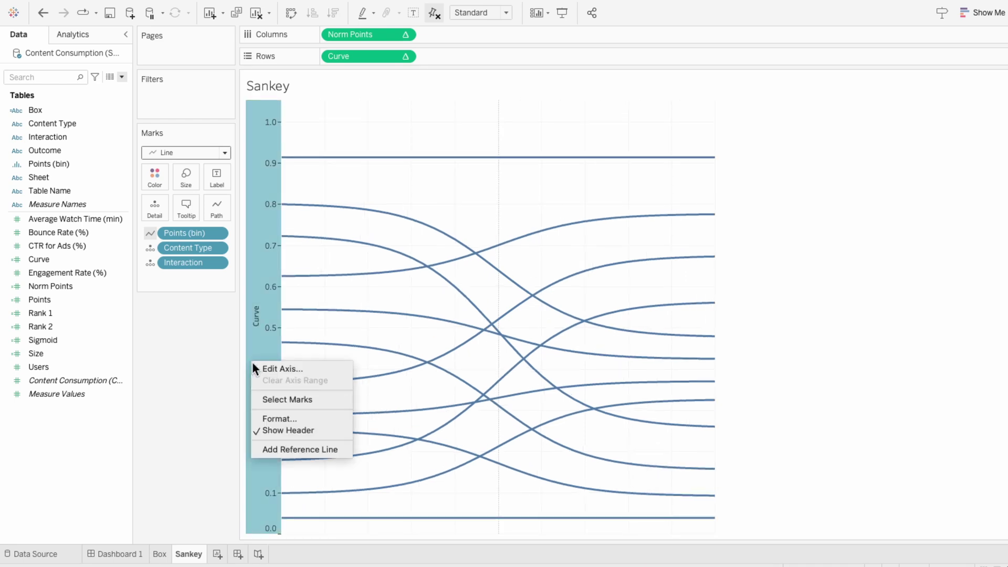
left_click(266, 426)
Format the sheet's lines, setting grid lines, zero lines and axis rulers to None.
right_click(386, 203)
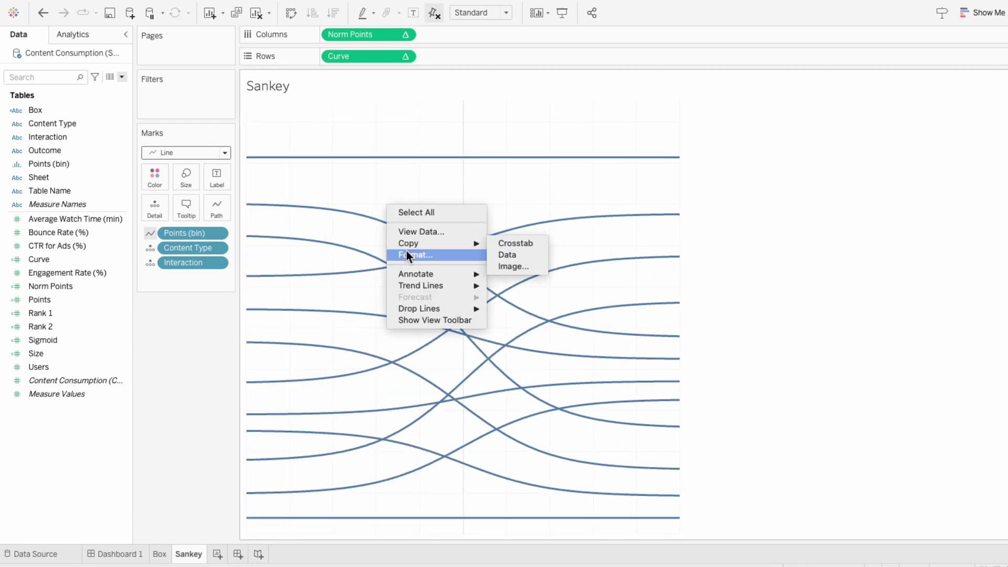
left_click(406, 250)
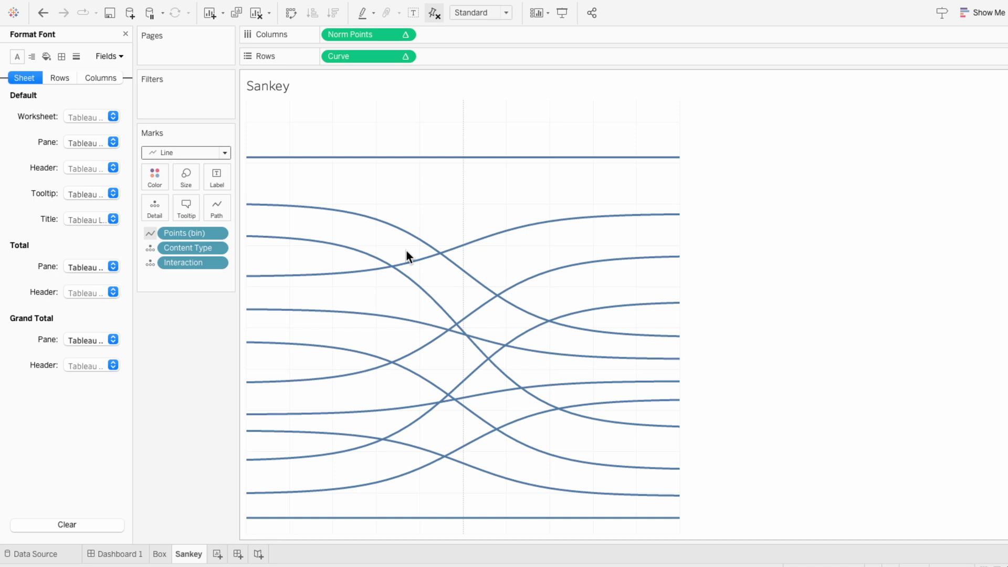
left_click(77, 56)
left_click(80, 112)
left_click(73, 134)
left_click(84, 141)
left_click(79, 162)
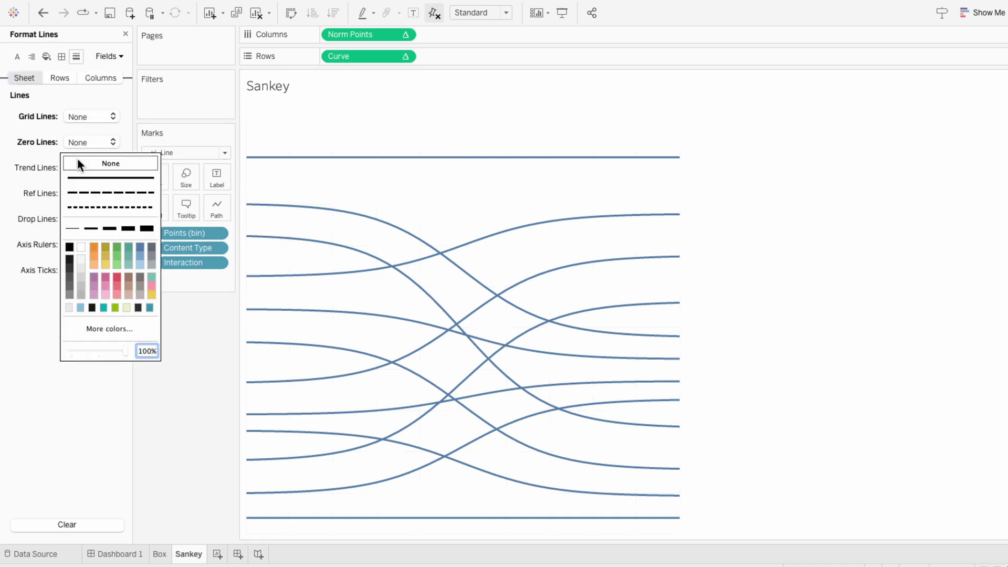
left_click(68, 244)
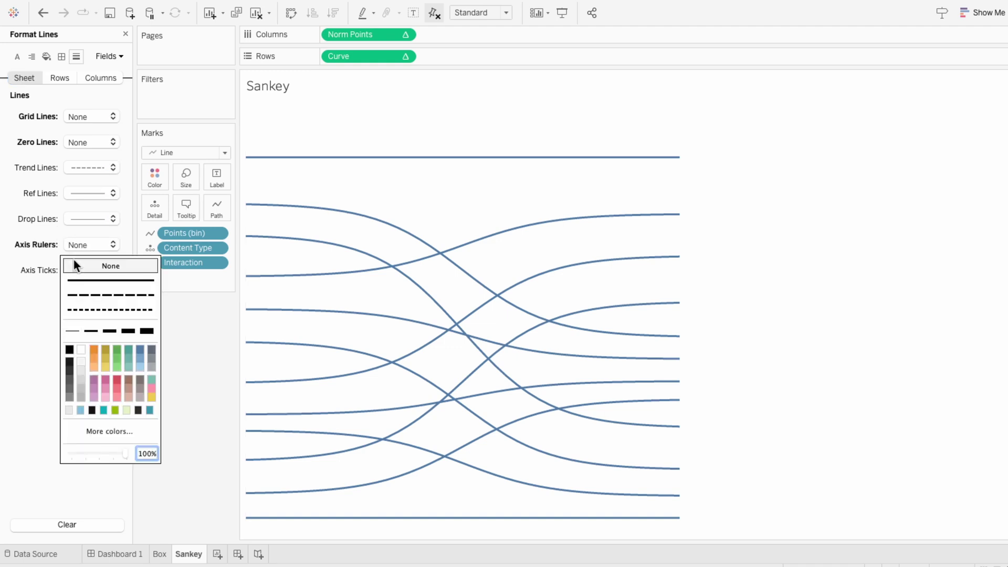
left_click(71, 259)
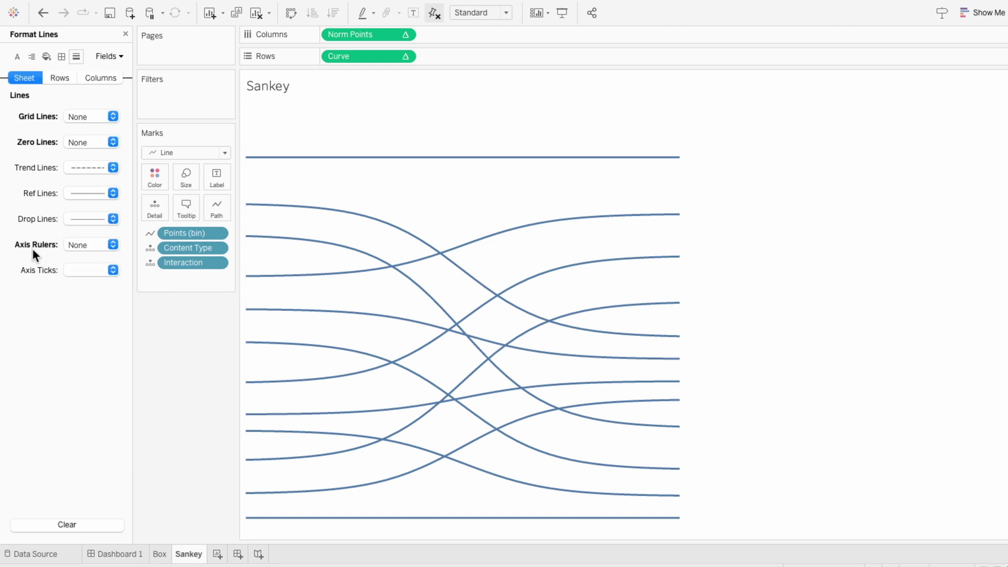
left_click(125, 34)
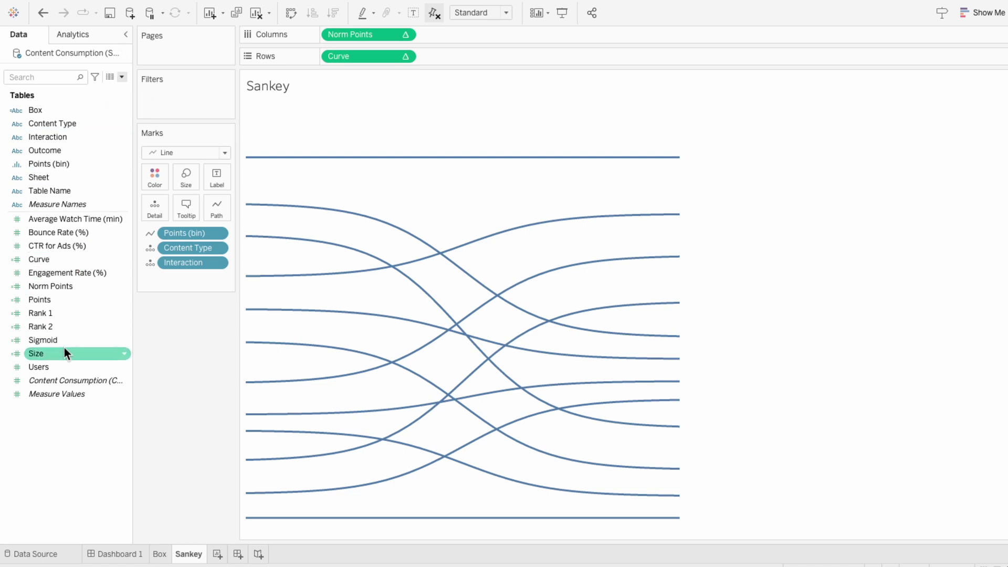
Add the Size field to the marks, assign it to size and compute it using Points (bin).
left_click_drag(62, 353, 174, 281)
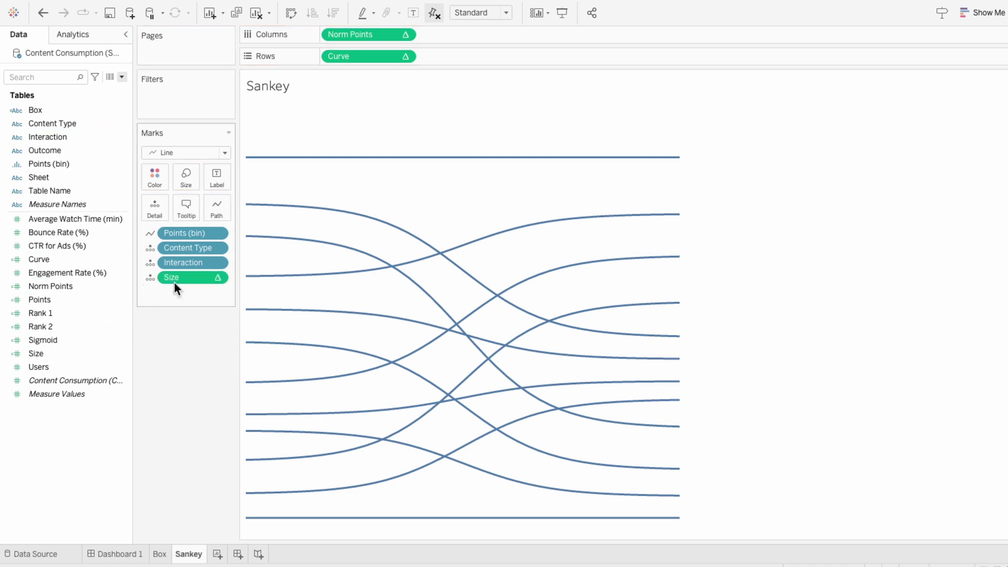
left_click(152, 279)
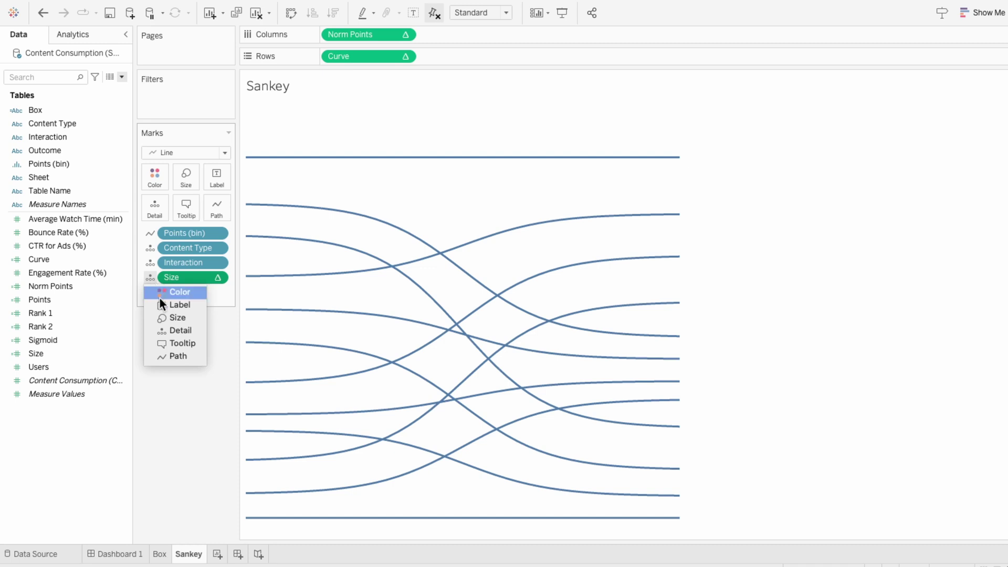
left_click(164, 316)
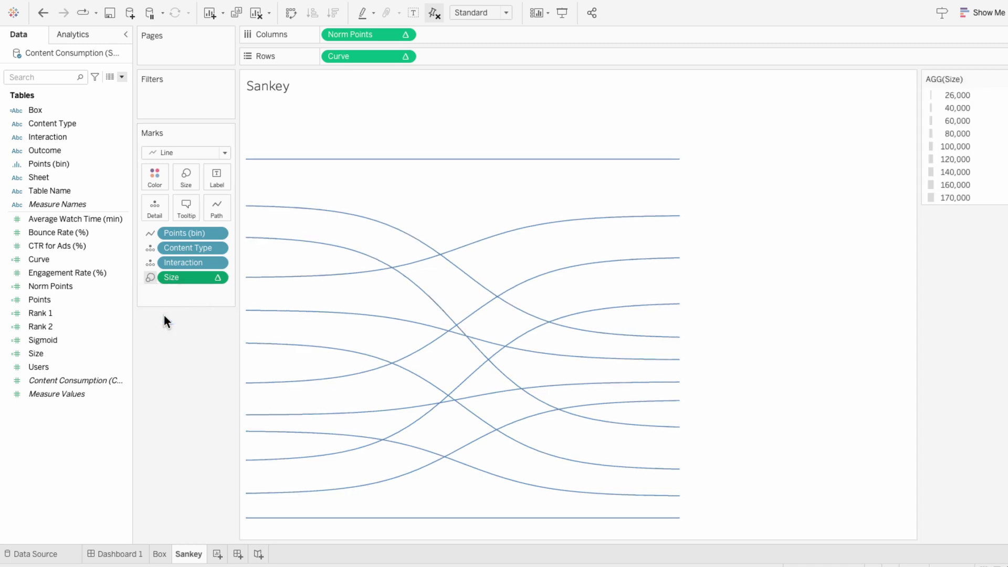
right_click(189, 277)
mouse_move(227, 403)
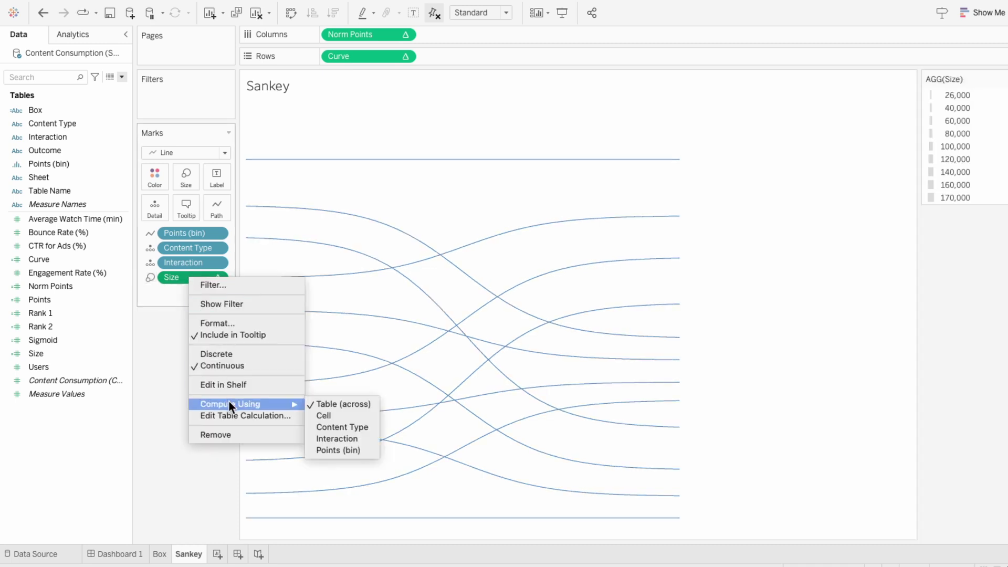
left_click(337, 449)
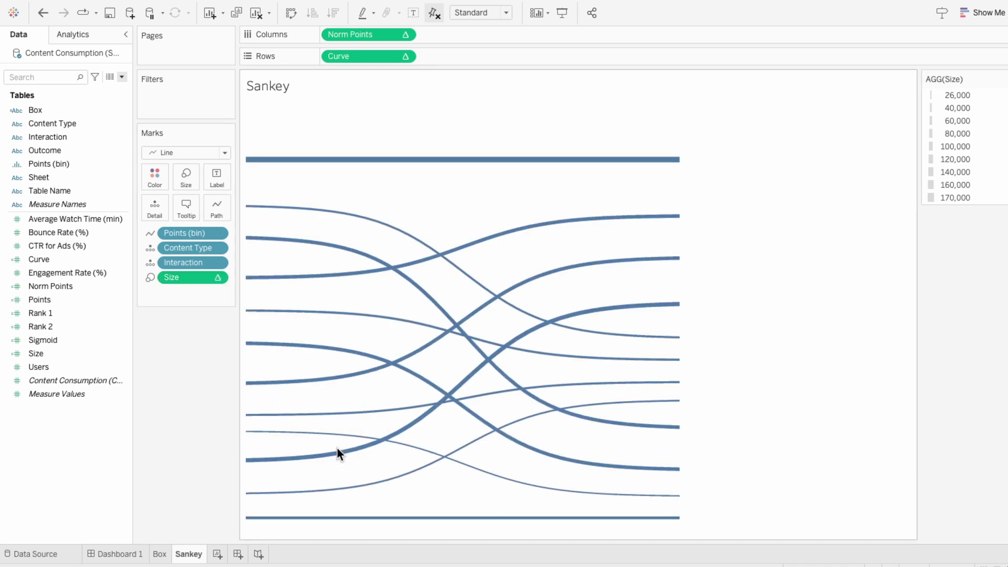
Increase the overall mark size to thicken the Sankey's curves.
mouse_move(370, 172)
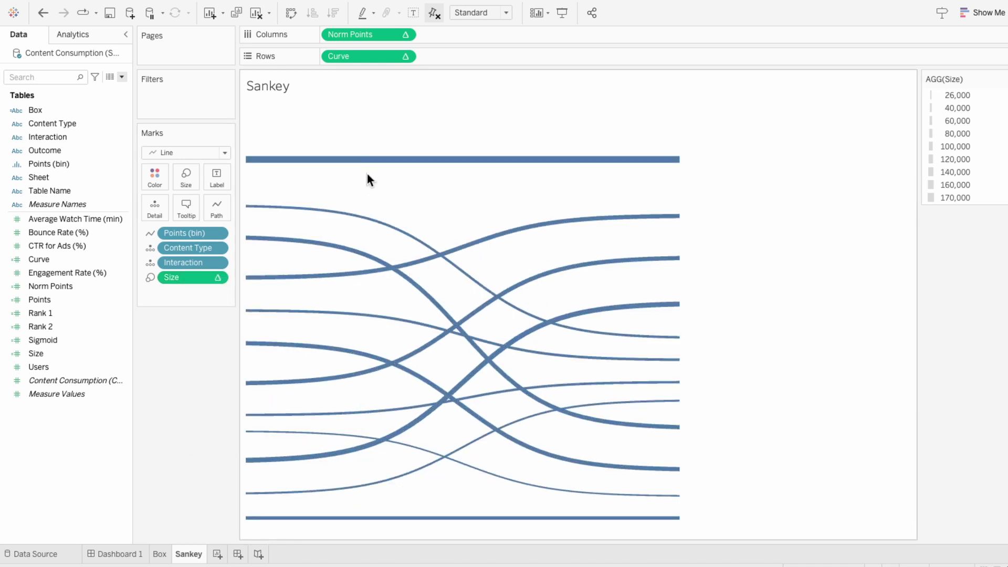
mouse_move(357, 219)
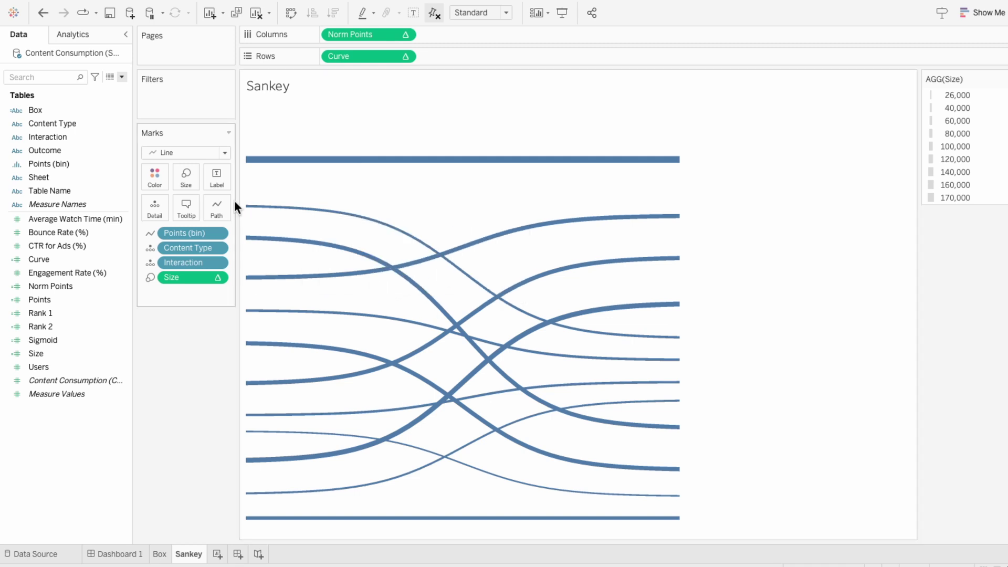
left_click(186, 183)
left_click_drag(237, 208, 244, 209)
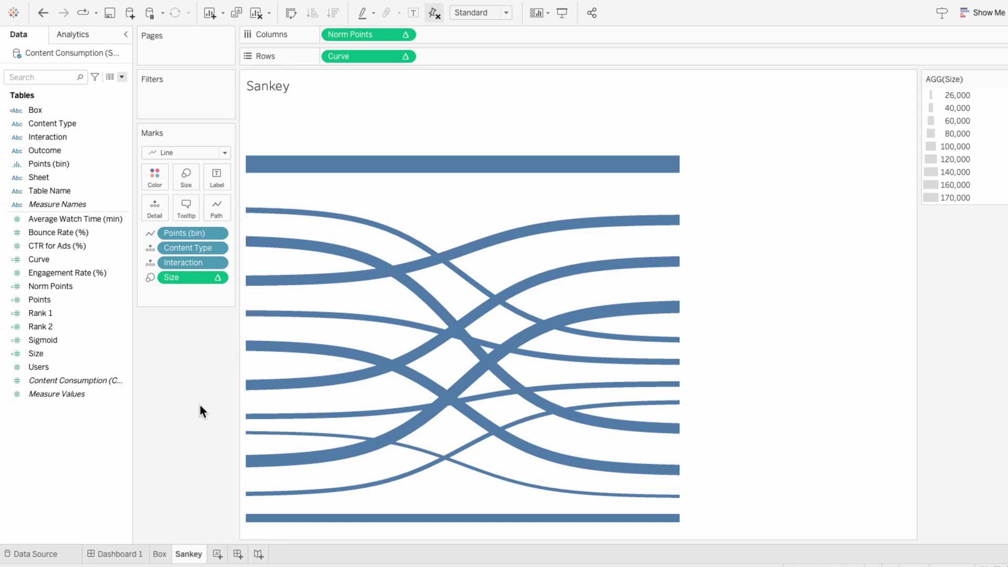
Place the Sankey sheet on Dashboard 1 as a floating object, hide its title and remove its size legend.
left_click(138, 552)
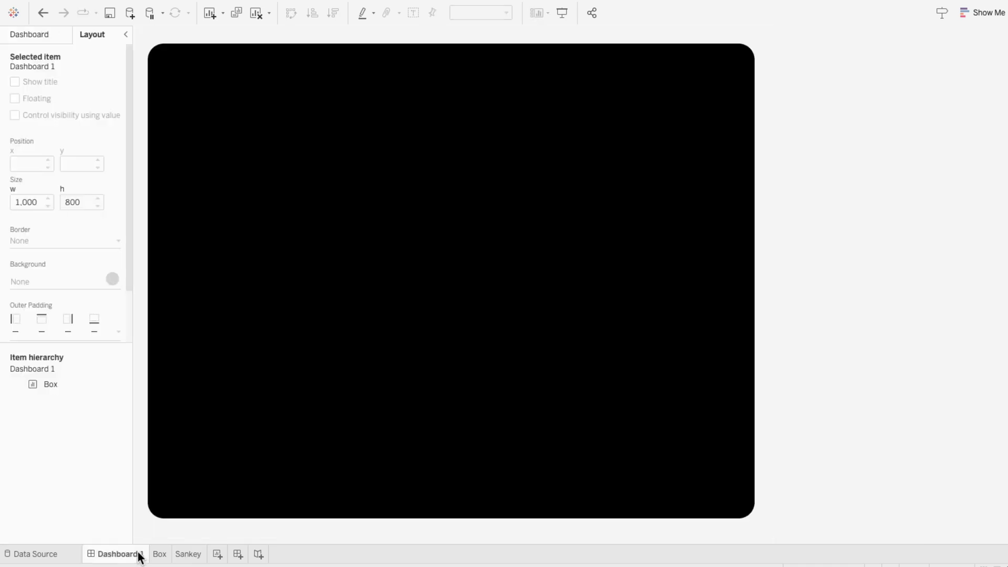
left_click(34, 38)
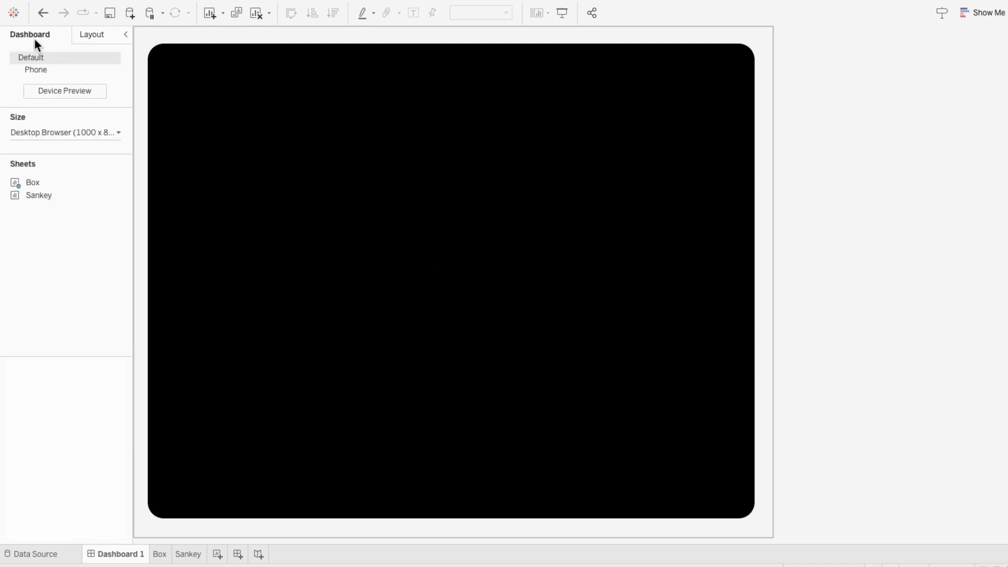
left_click_drag(39, 194, 177, 80)
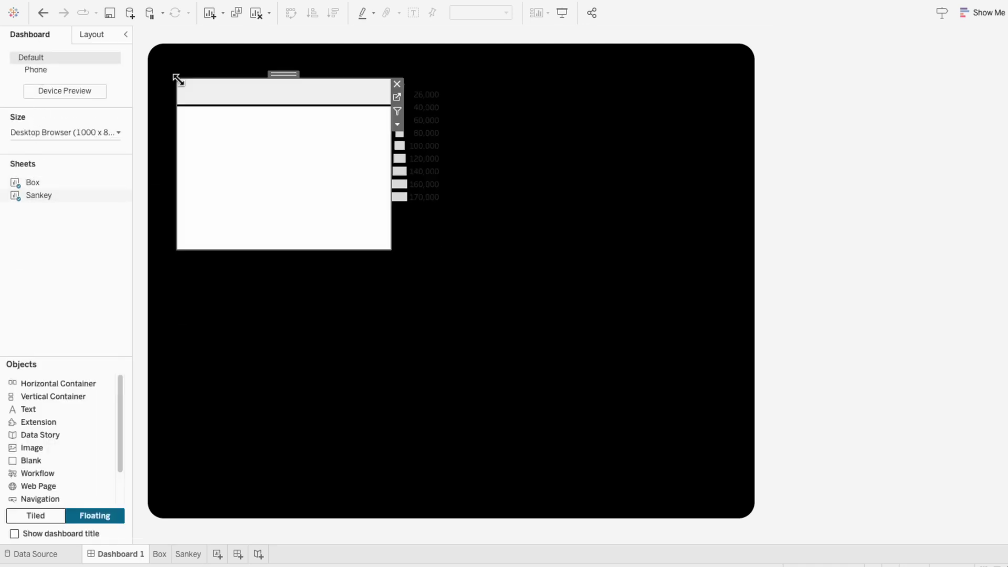
right_click(266, 95)
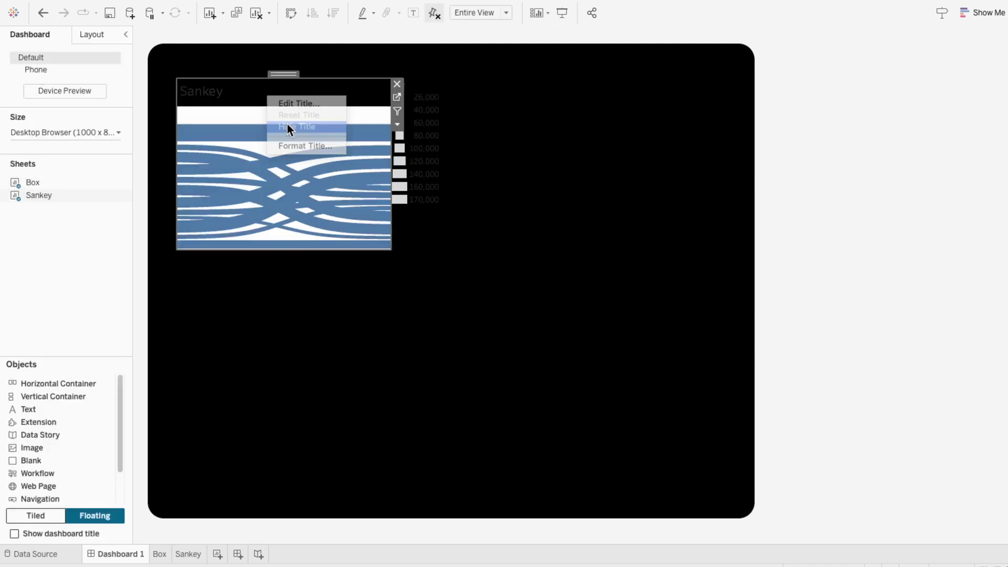
left_click(287, 126)
left_click(452, 85)
left_click(485, 86)
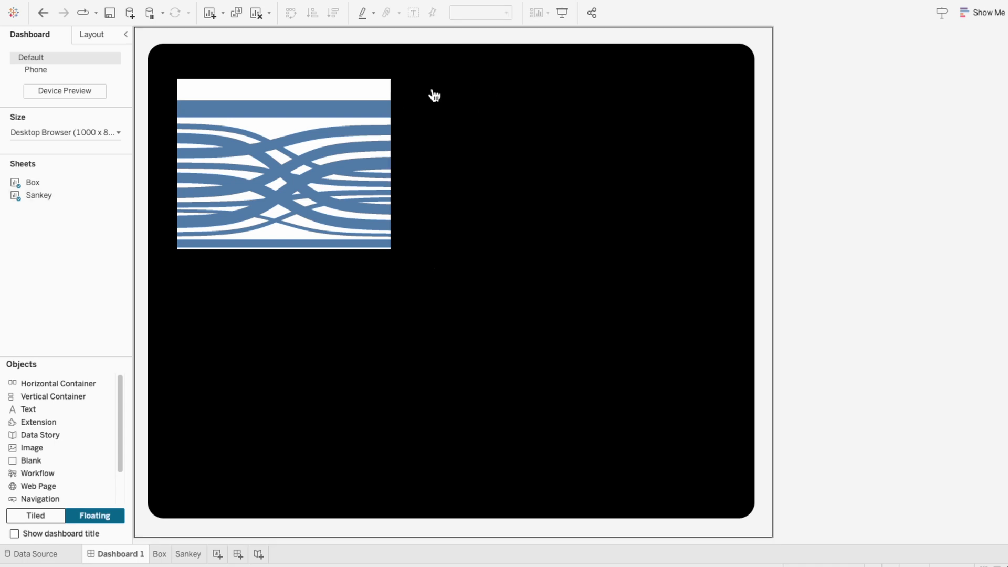
Enlarge the Sankey view on the dashboard and set its worksheet shading to None.
left_click(361, 91)
left_click_drag(394, 248, 430, 296)
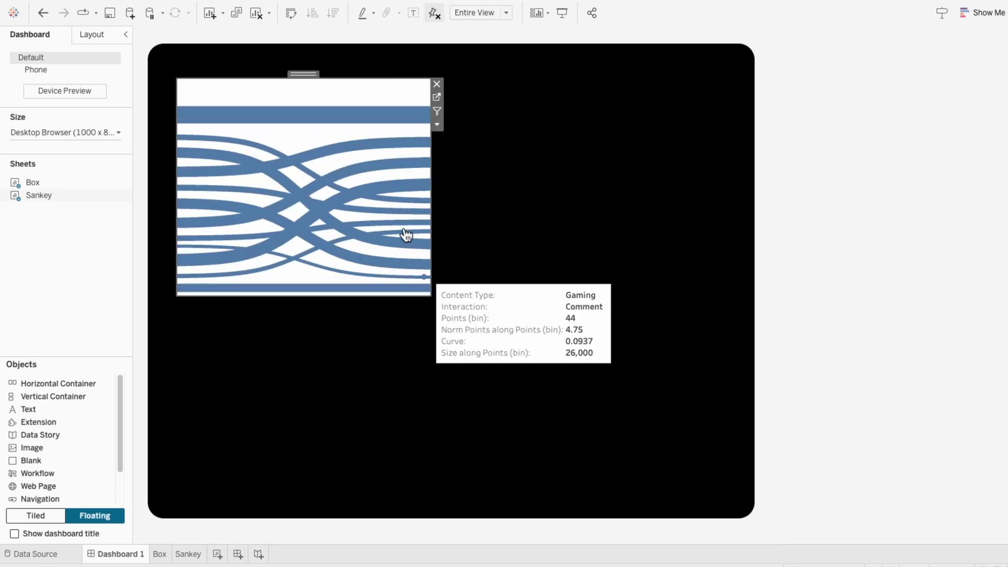
right_click(345, 93)
left_click(373, 141)
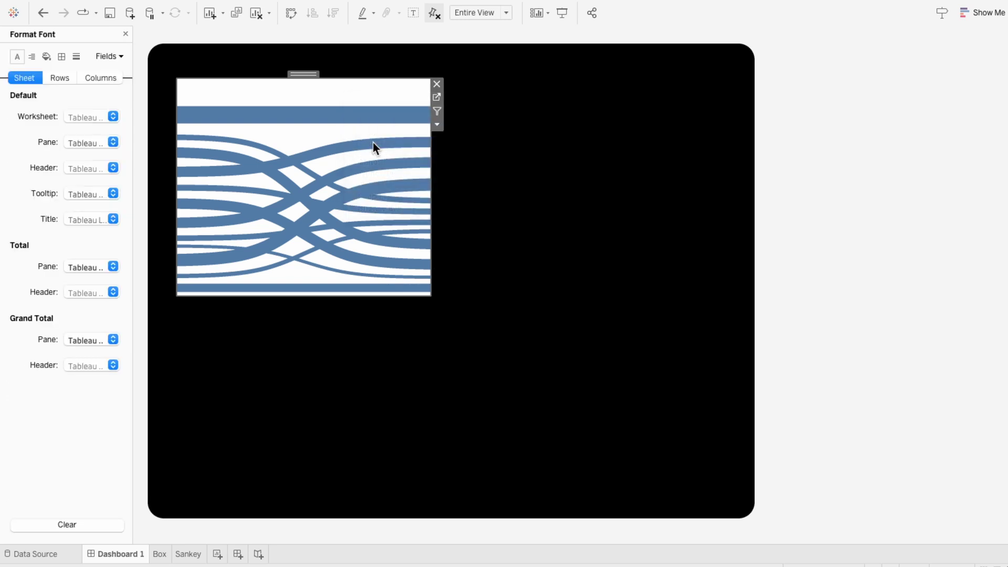
left_click(51, 57)
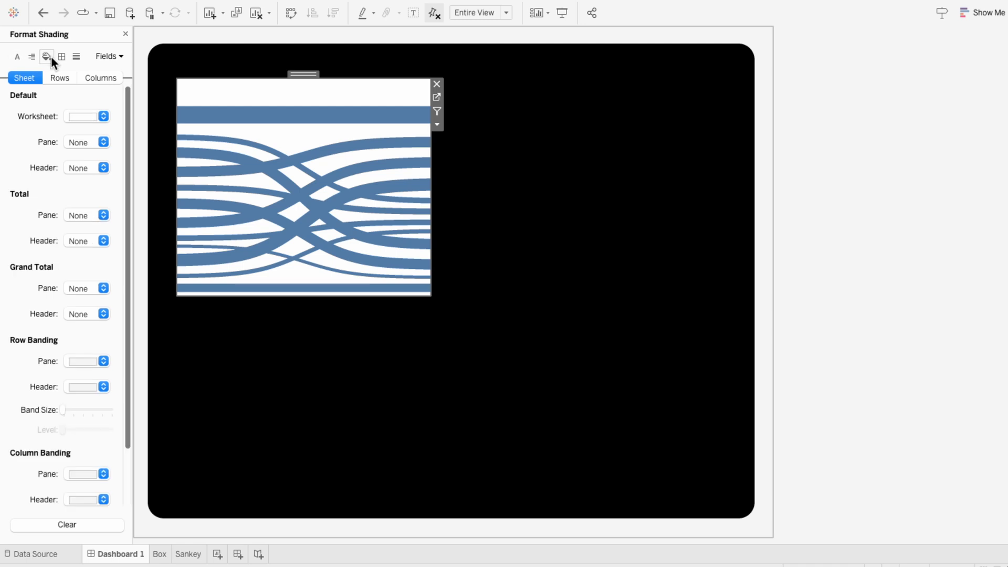
left_click(81, 117)
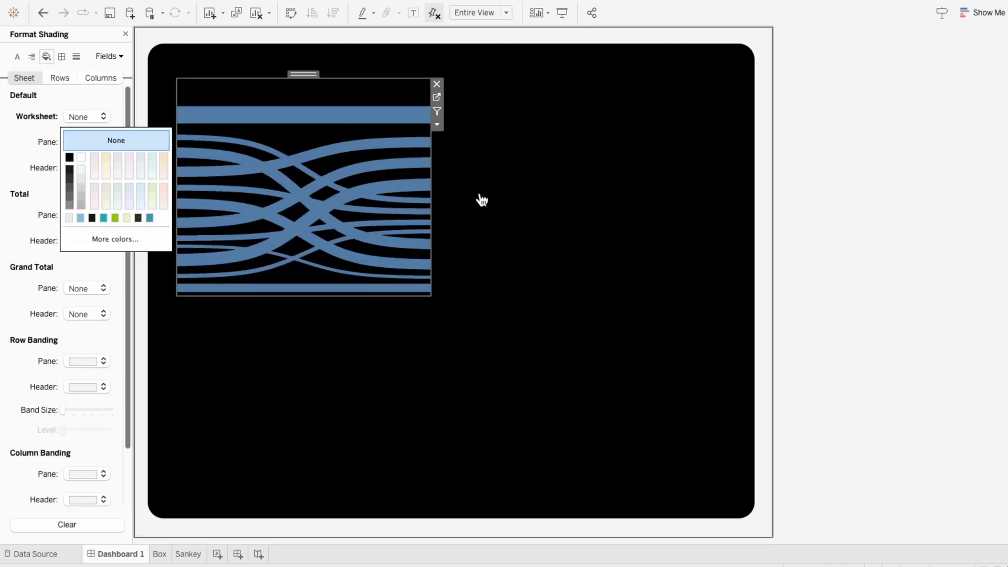
left_click(851, 263)
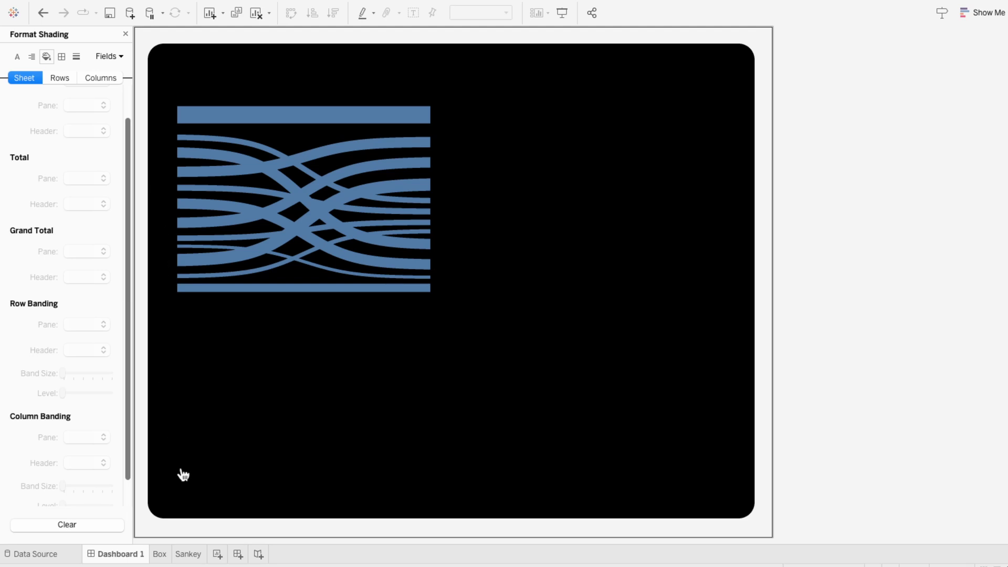
Create a new worksheet and name it Content Type.
left_click(217, 553)
double_click(217, 554)
type("Content Type")
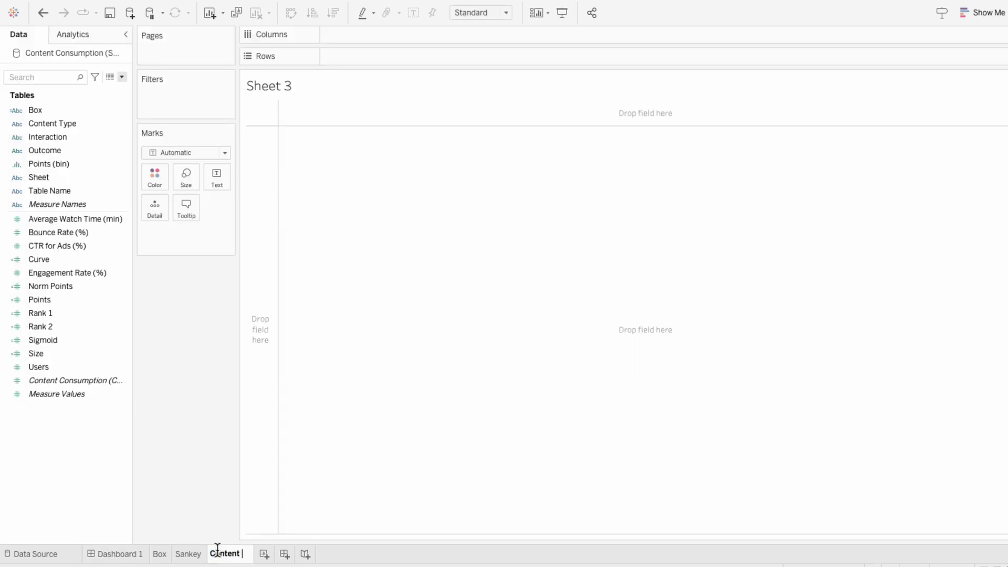
key("Return")
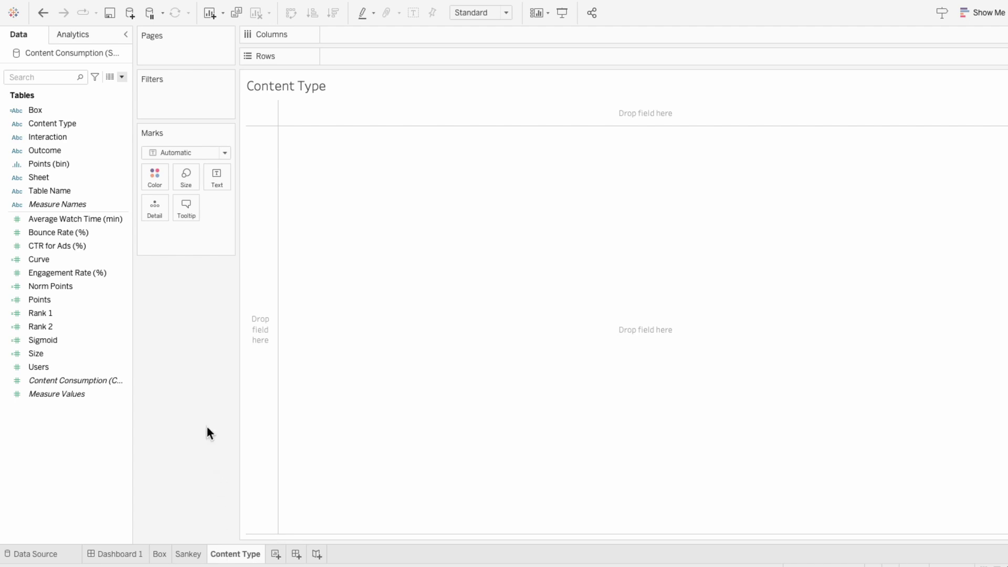
Build a stacked bar with Size on rows, split by Content Type, and show Content Type as the mark label.
left_click_drag(96, 123, 185, 231)
left_click_drag(62, 350, 349, 62)
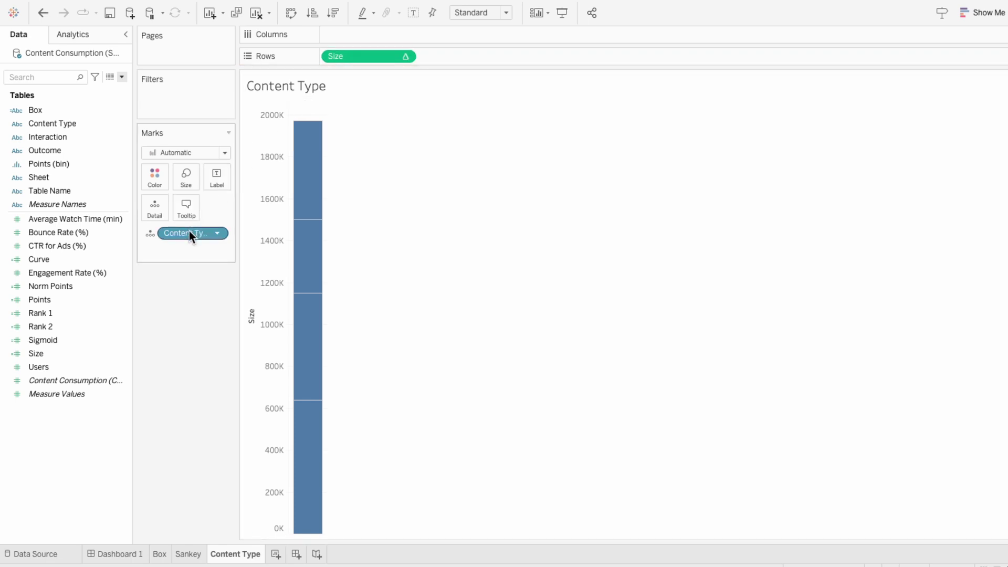
left_click(150, 234)
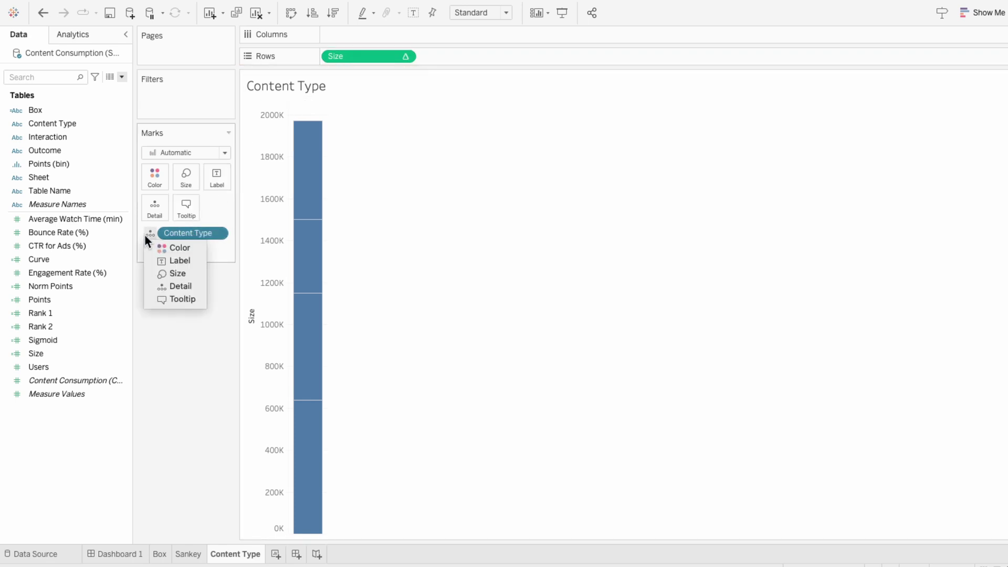
left_click(161, 262)
Hide the Size axis header and widen the stacked bar so the labels fit inside it.
mouse_move(310, 223)
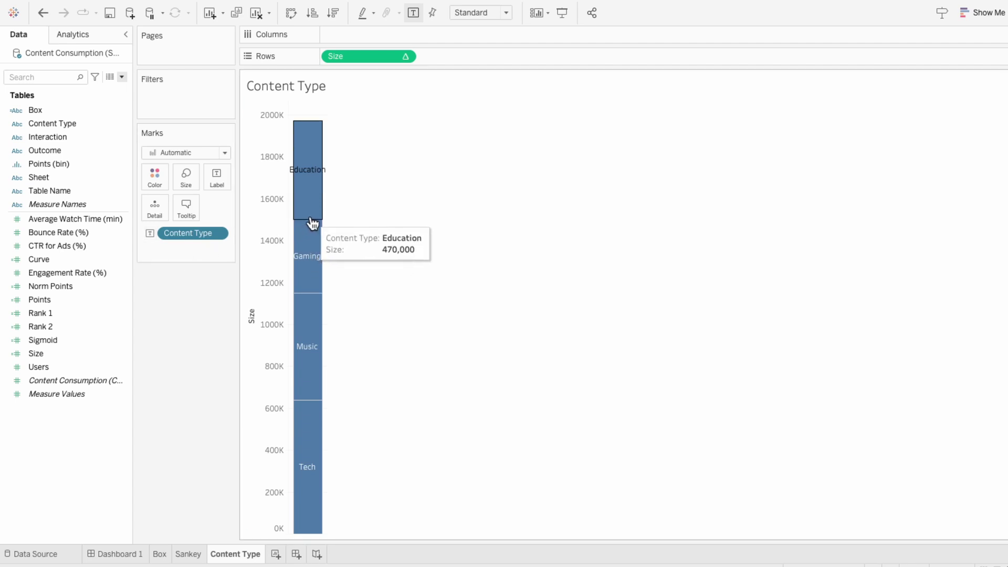
right_click(273, 226)
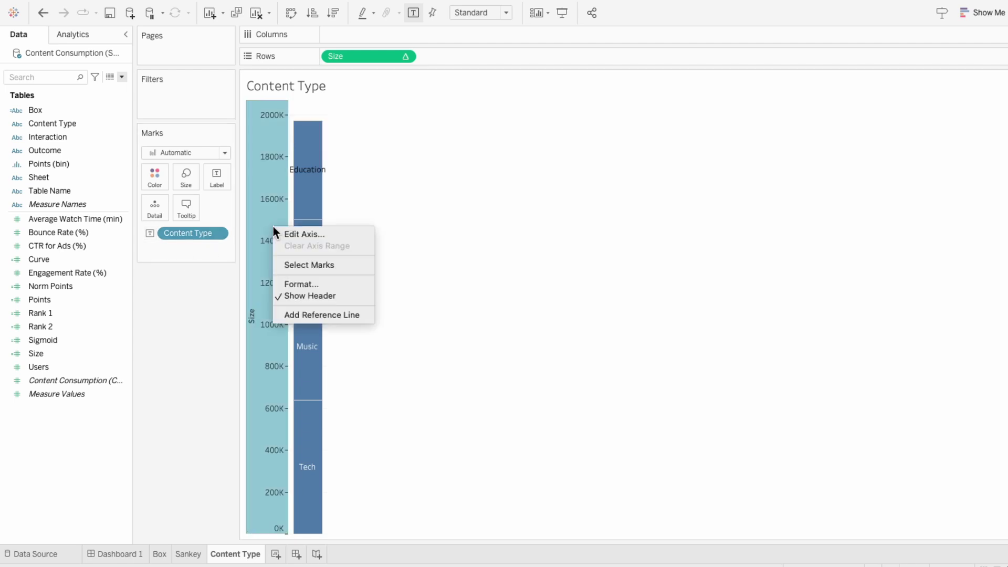
left_click(283, 295)
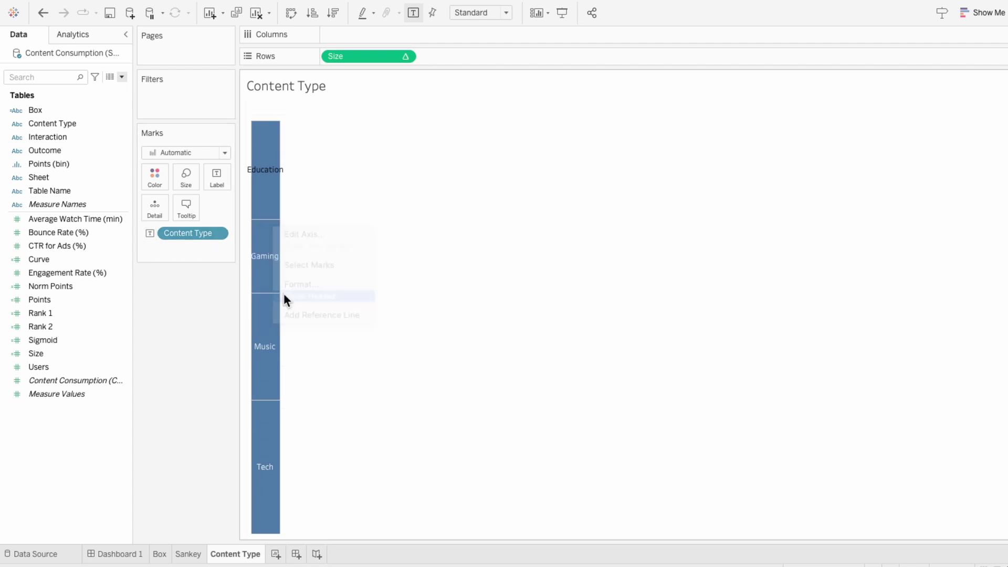
left_click_drag(292, 211, 313, 212)
Format the Content Type sheet's lines, setting zero lines and axis rulers to None.
right_click(295, 207)
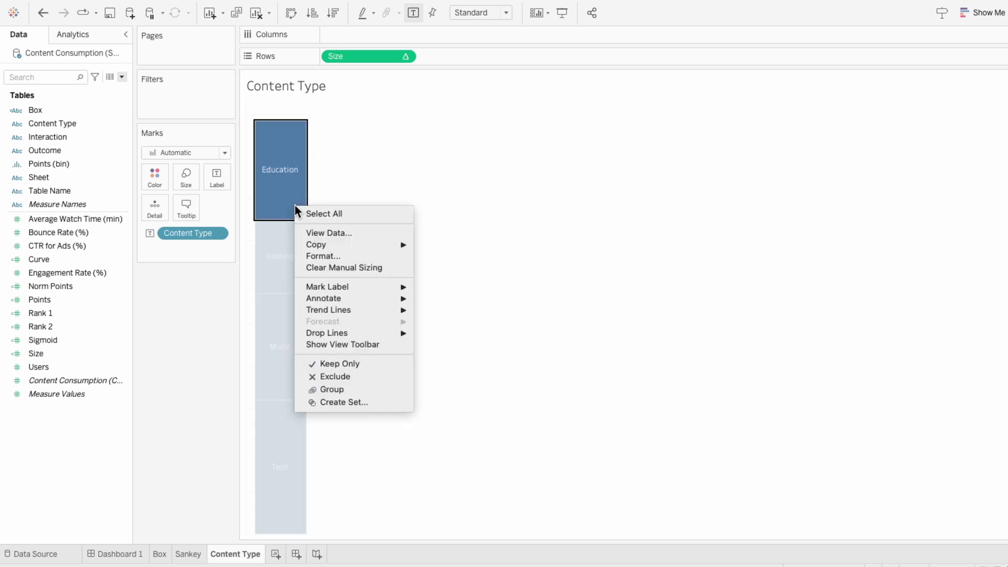
left_click(313, 257)
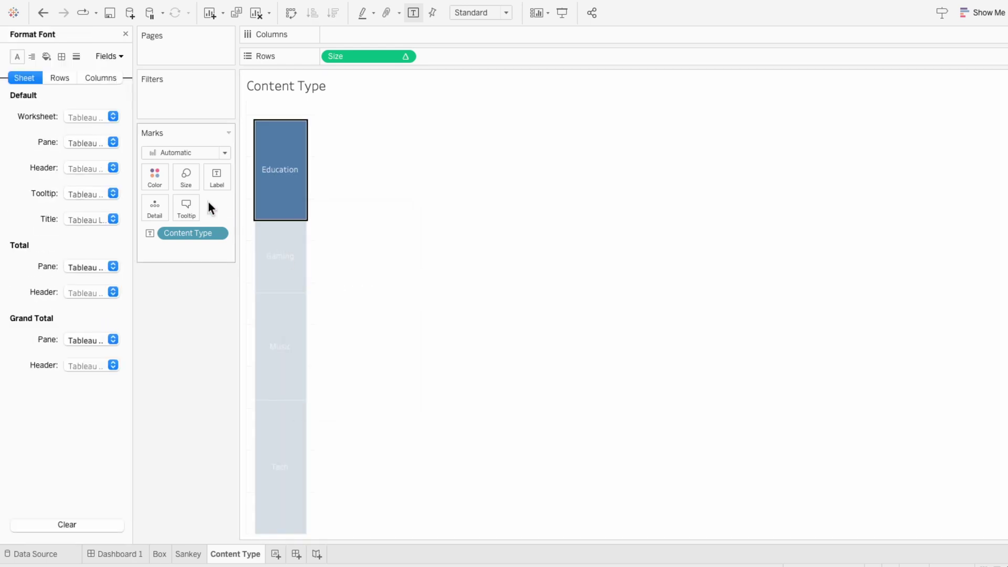
left_click(78, 57)
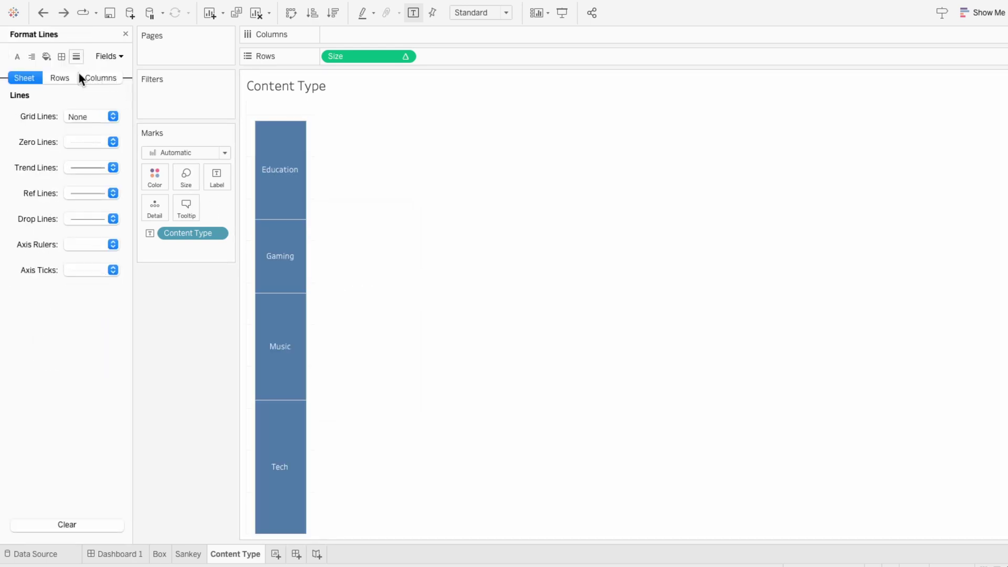
left_click(88, 142)
left_click(87, 161)
left_click(77, 240)
left_click(77, 263)
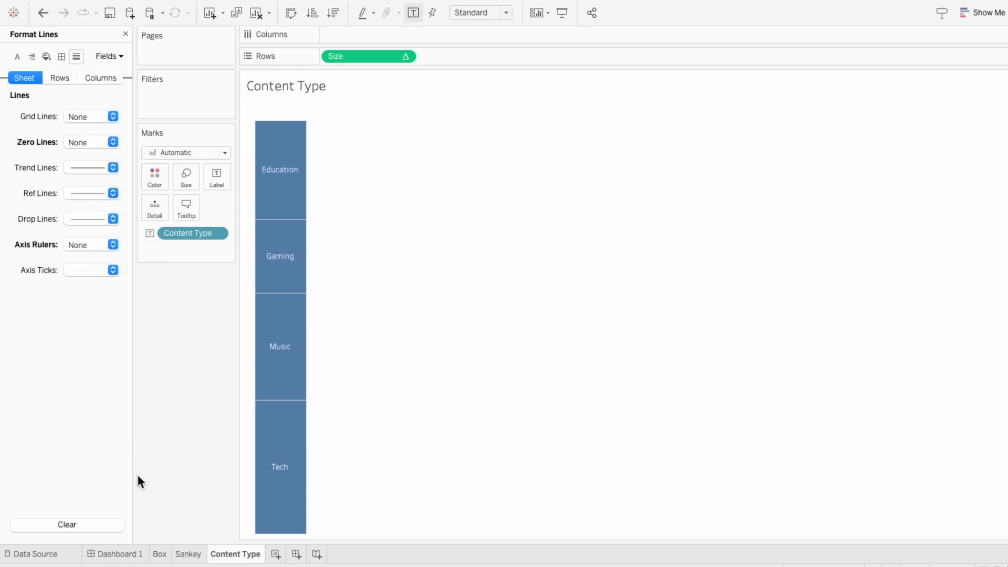
Duplicate the Content Type sheet and rename the copy Interaction.
right_click(224, 556)
left_click(243, 439)
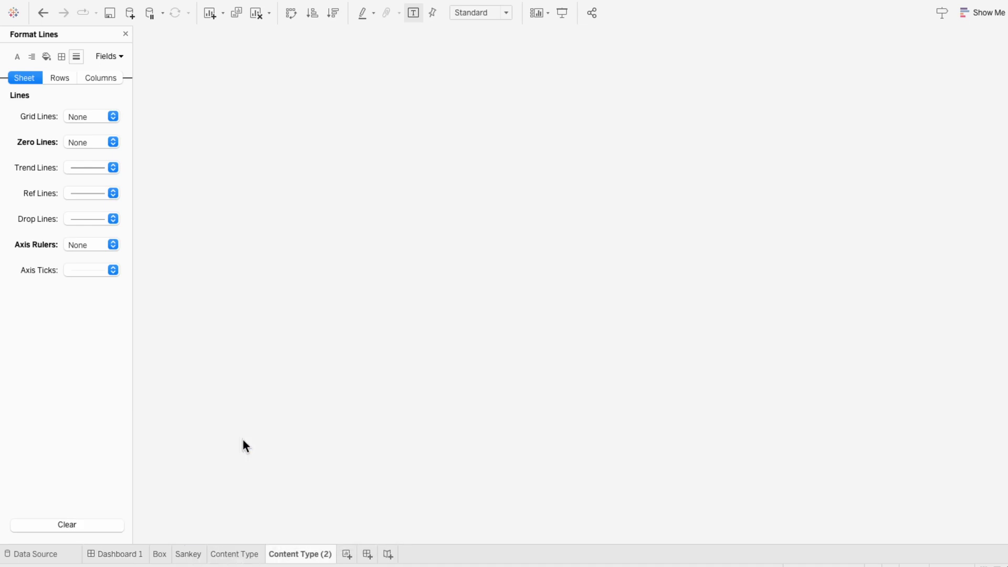
double_click(304, 554)
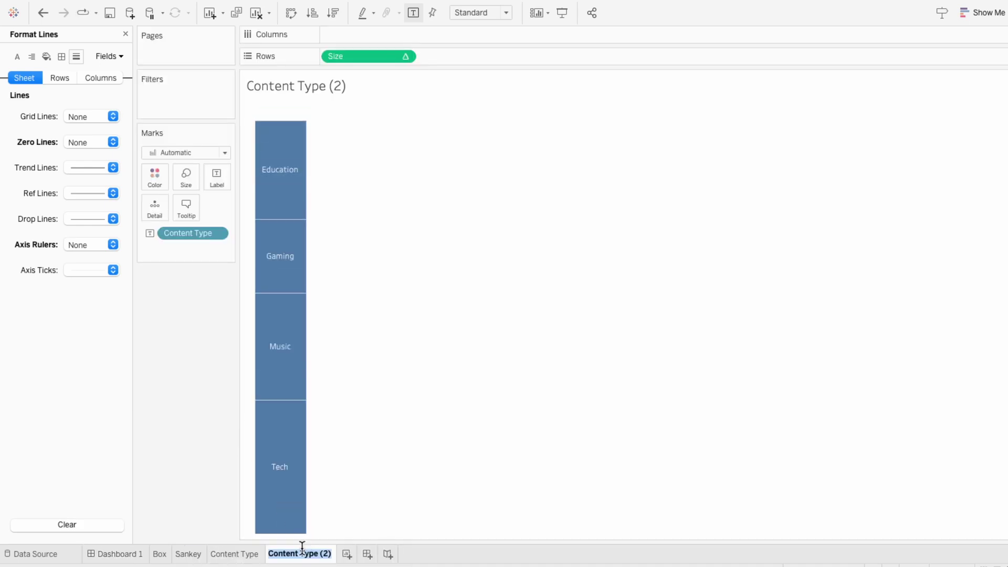
type("Interaction")
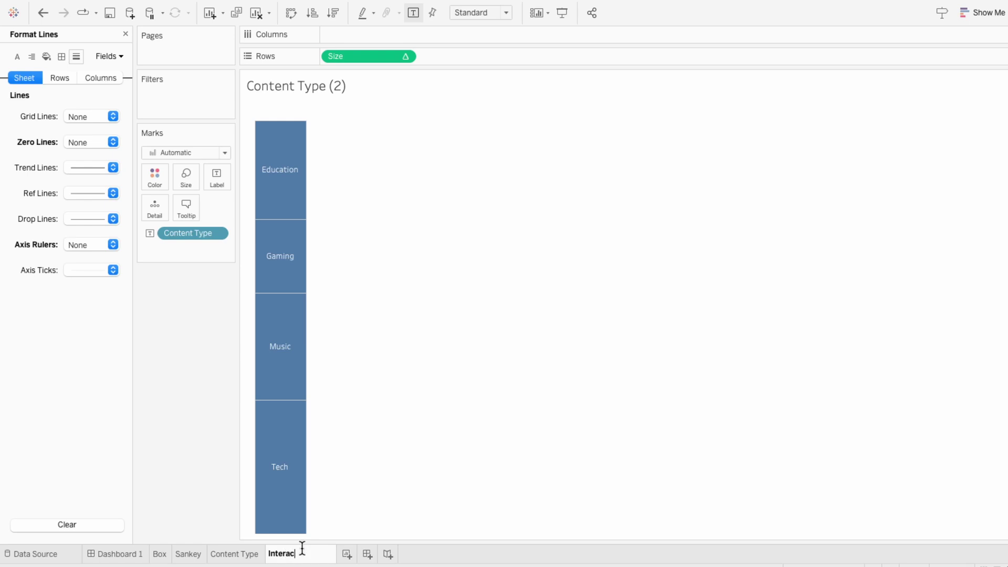
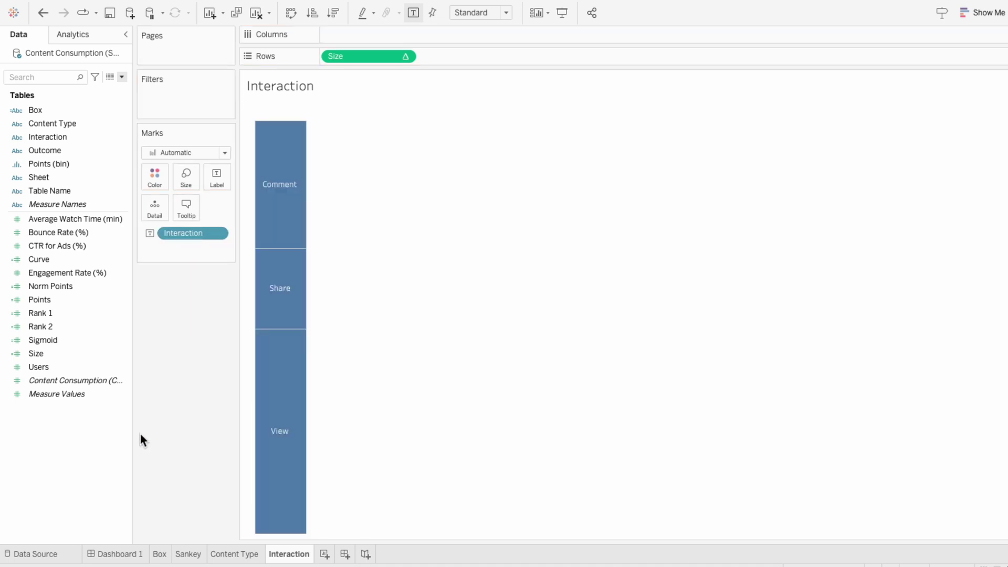
Add the Content Type sheet to Dashboard 1 as a narrow bar without title, and move the Sankey over to its right side.
left_click(121, 552)
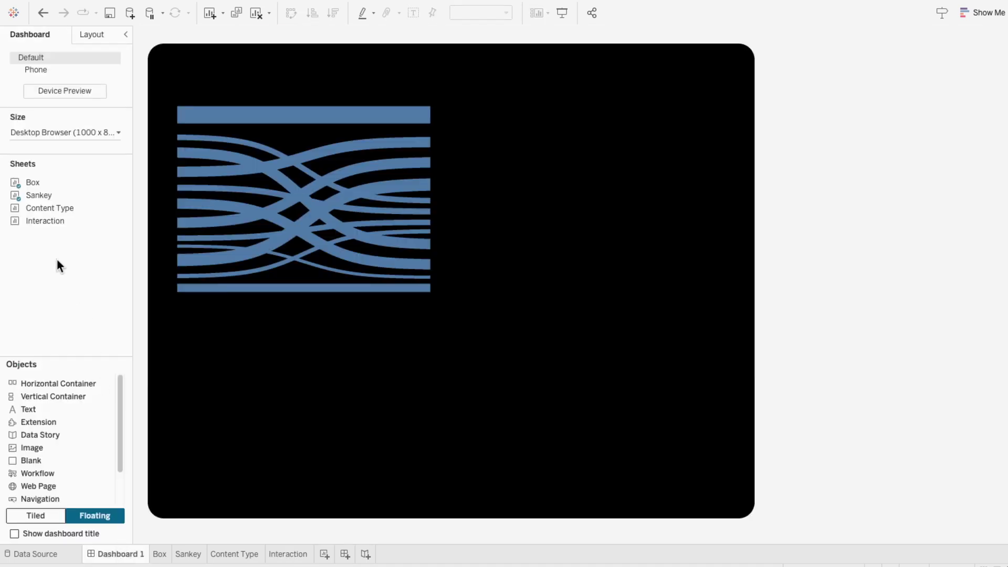
mouse_move(36, 209)
left_click_drag(36, 207, 156, 95)
left_click_drag(368, 265, 254, 297)
right_click(200, 108)
left_click(209, 137)
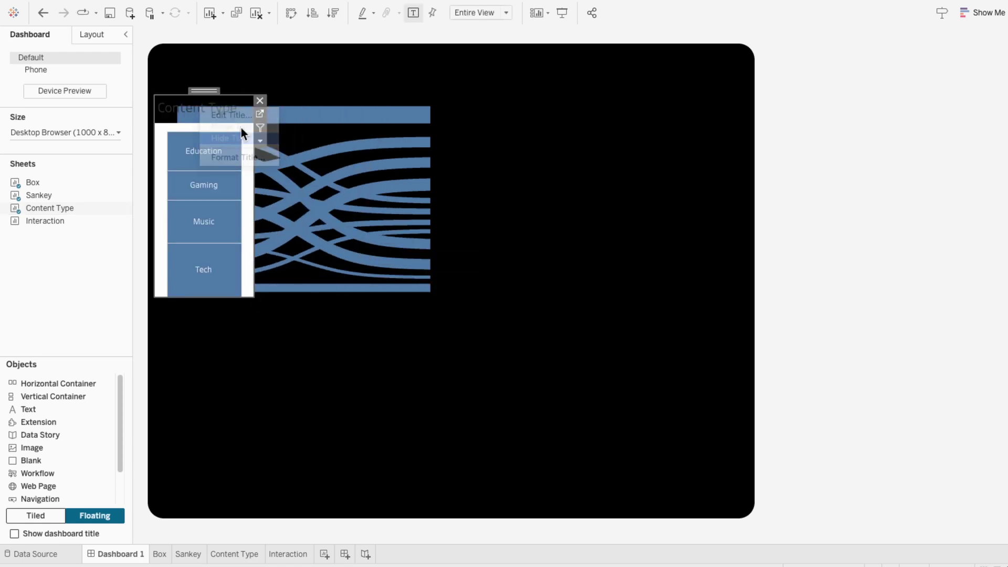
left_click(343, 108)
left_click_drag(313, 79, 377, 78)
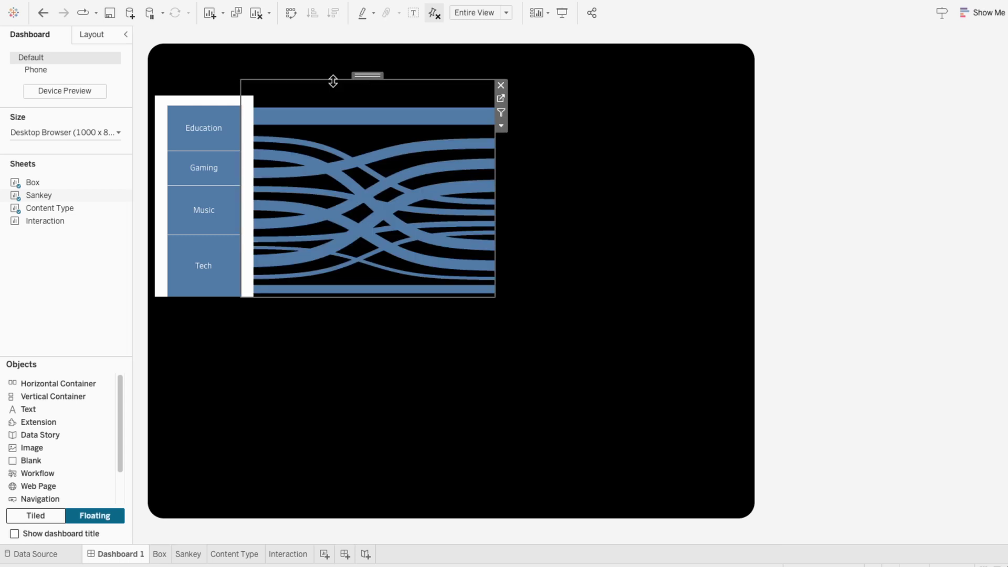
Add the Interaction sheet at the Sankey's right end, hide its title and resize it to a narrow bar.
left_click_drag(83, 221, 471, 74)
right_click(568, 83)
left_click(582, 105)
left_click_drag(686, 243, 565, 305)
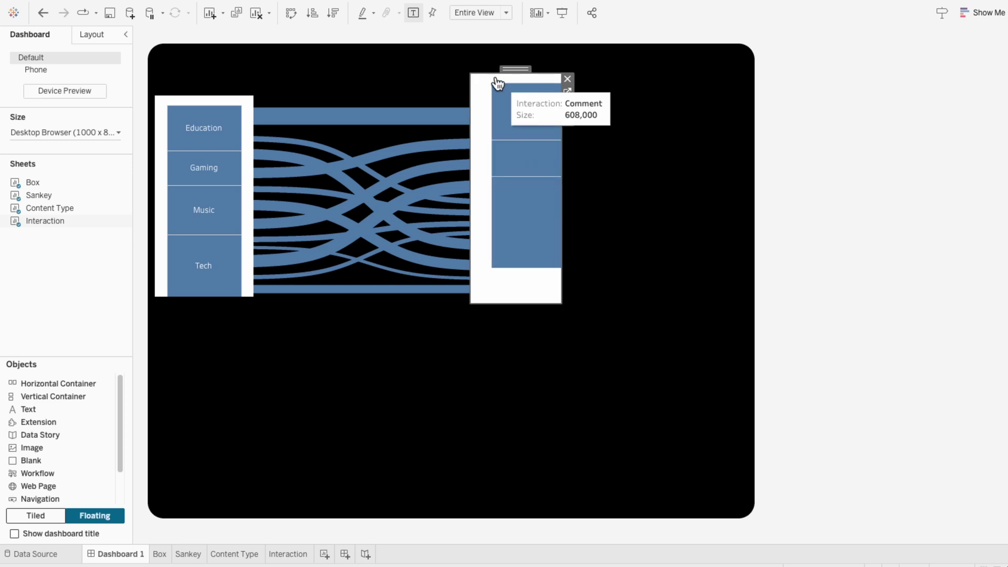
left_click_drag(470, 74, 495, 93)
Set the worksheet shading of both the Interaction and Content Type bars on the dashboard to None.
right_click(506, 96)
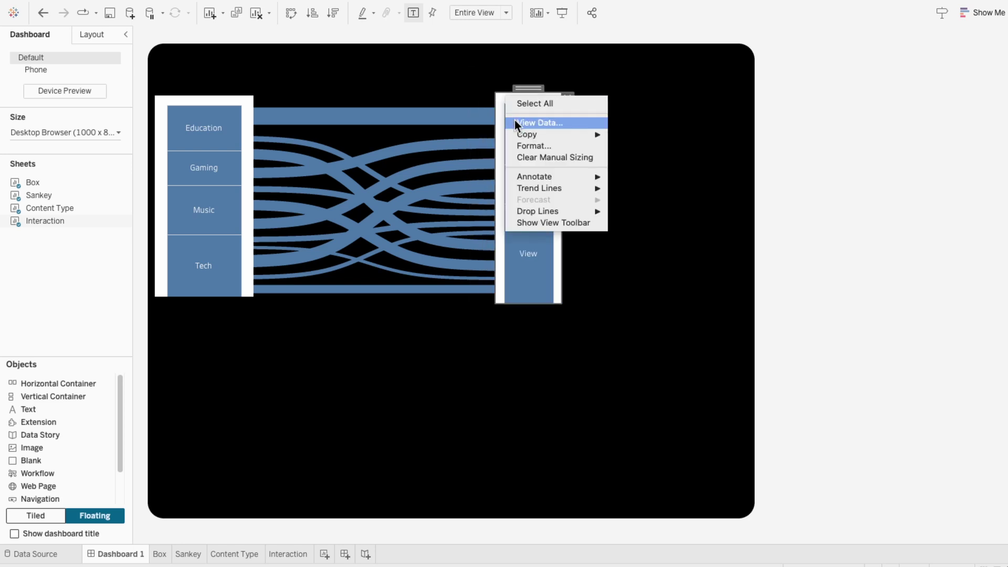
left_click(521, 145)
left_click(47, 56)
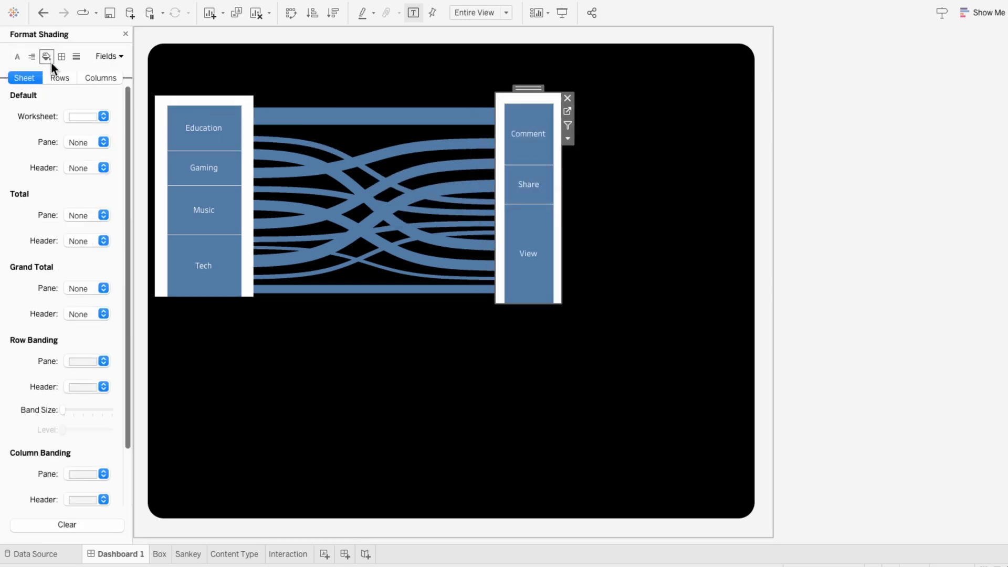
left_click(80, 117)
right_click(206, 103)
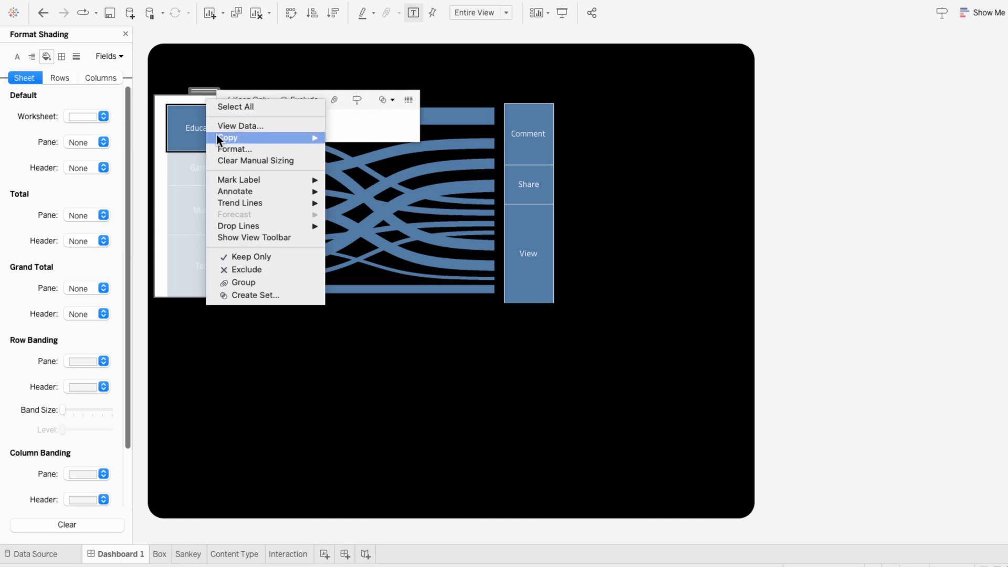
left_click(233, 149)
left_click(47, 57)
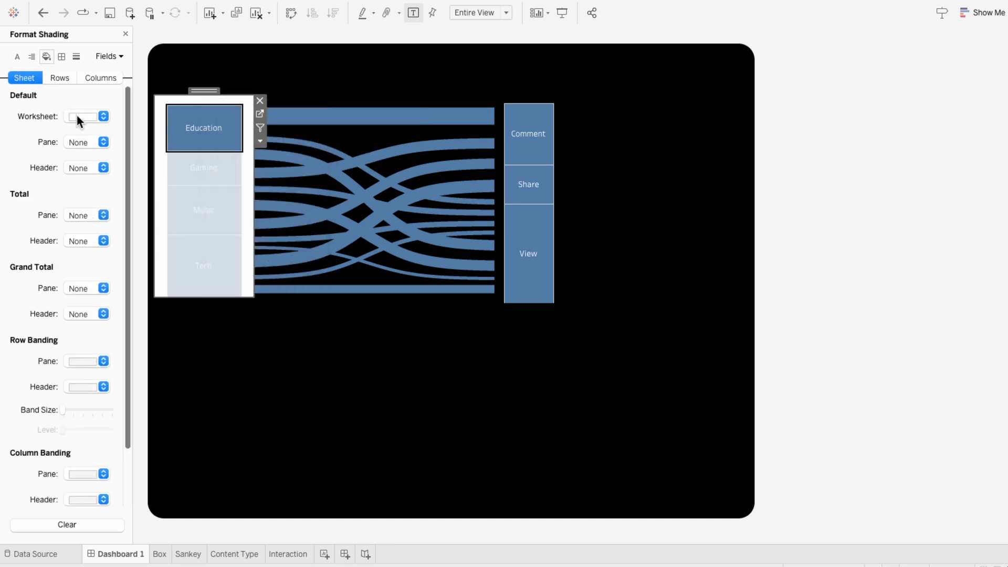
left_click(78, 117)
left_click(218, 121)
left_click(218, 121)
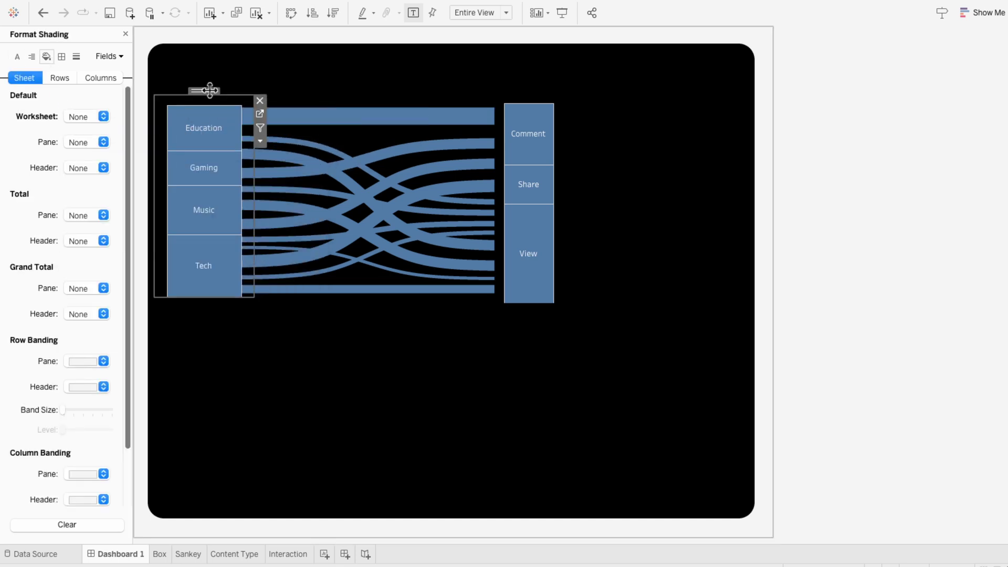
Narrow the Content Type bar and move the Sankey left so its curves start at the bar's edge.
left_click_drag(253, 210, 229, 159)
left_click(377, 96)
left_click_drag(368, 75, 345, 74)
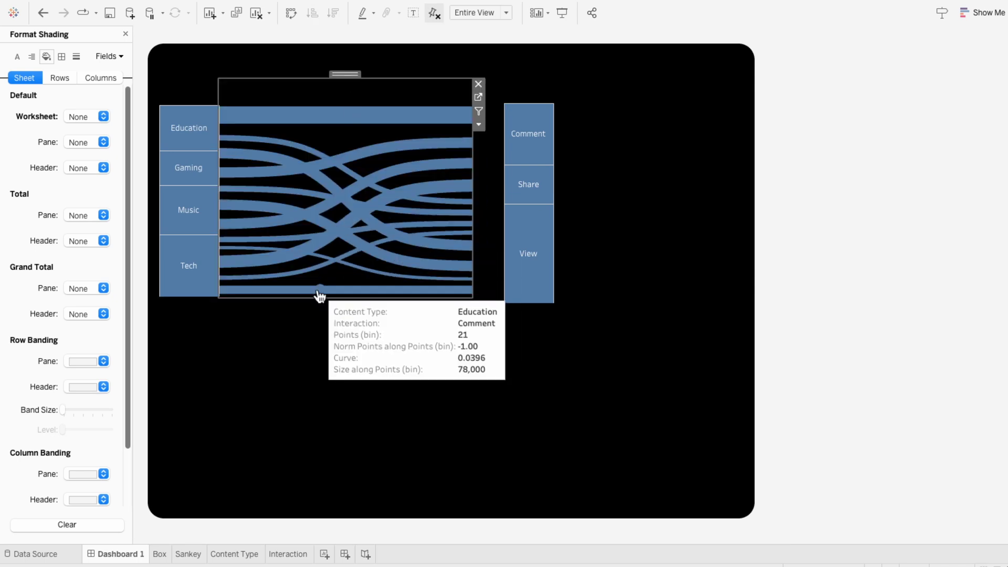
Slightly increase the Sankey's height on the dashboard and fit the Interaction bar against its right end, matching its height.
left_click_drag(317, 294, 317, 298)
left_click(531, 99)
left_click_drag(527, 90, 500, 90)
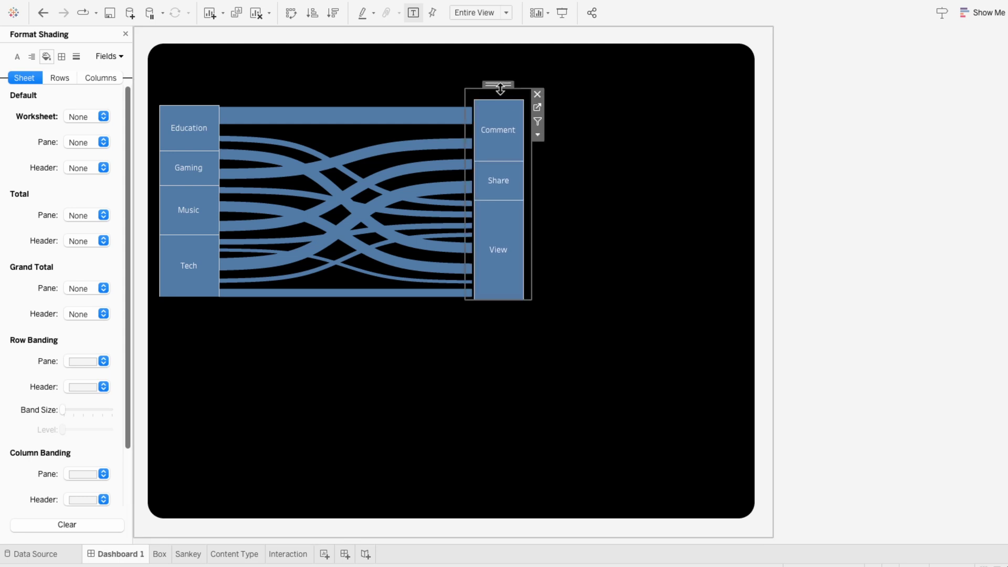
left_click(570, 191)
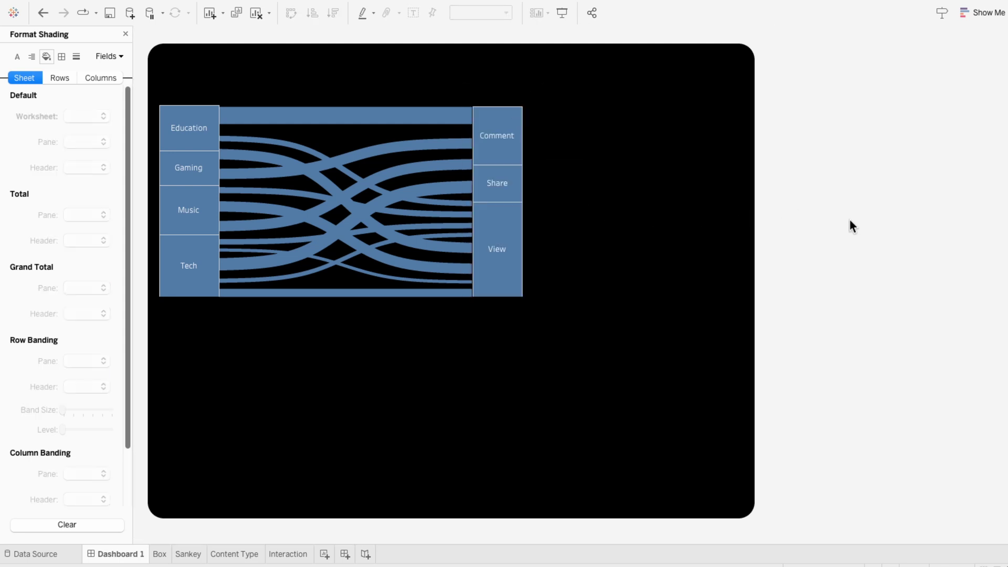
On the Sankey sheet, sort both Content Type and Interaction in descending data source order.
mouse_move(345, 117)
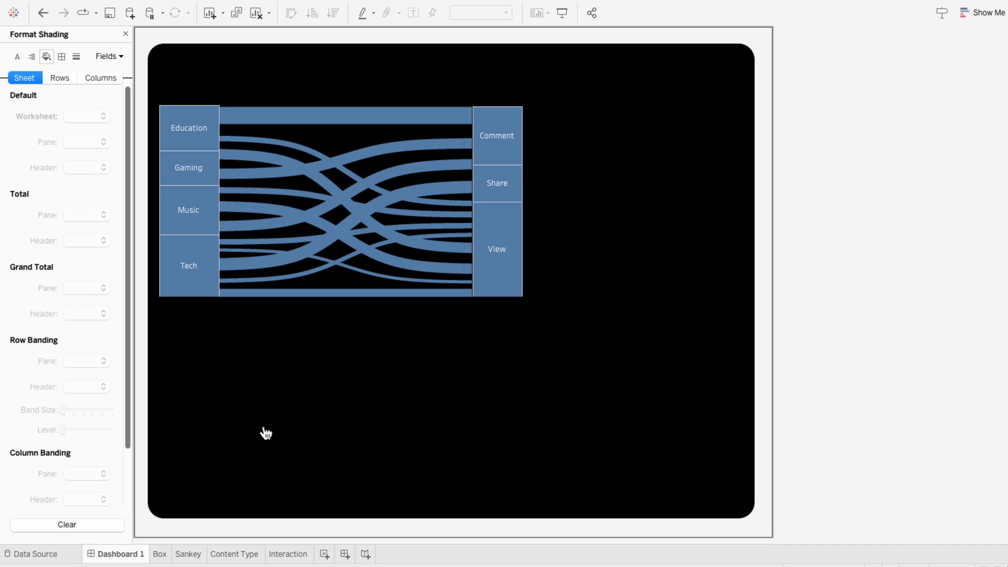
left_click(190, 556)
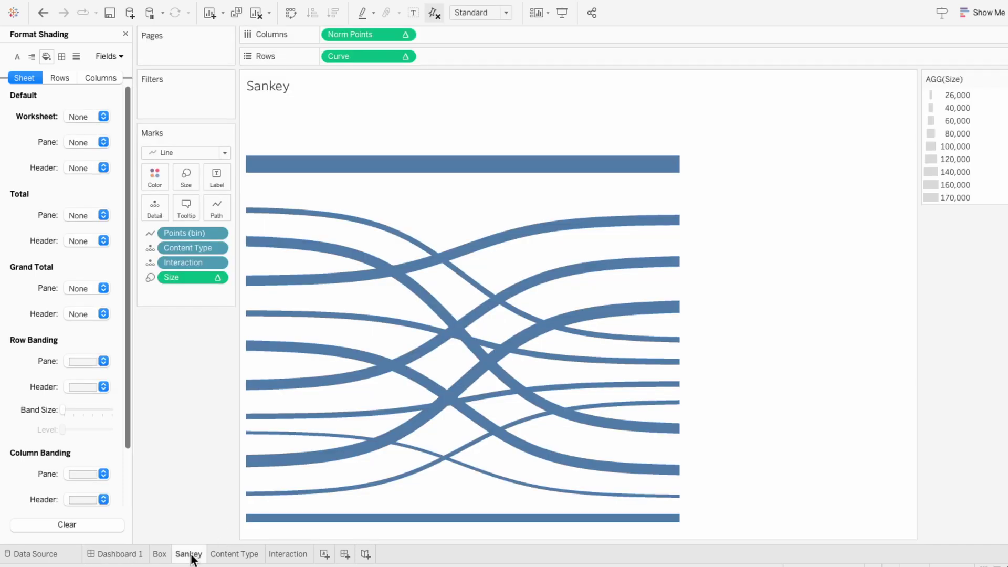
right_click(184, 248)
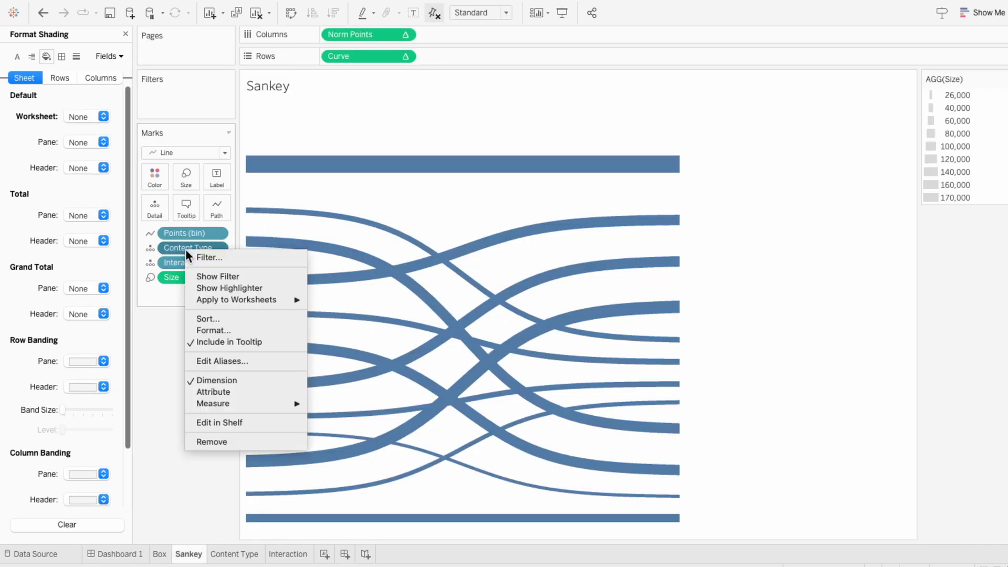
left_click(206, 319)
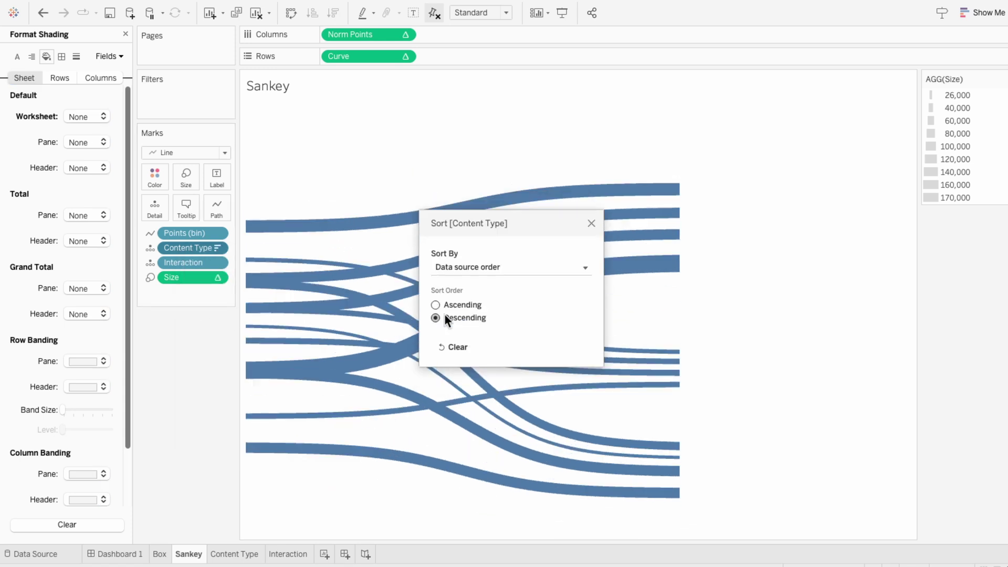
left_click(591, 223)
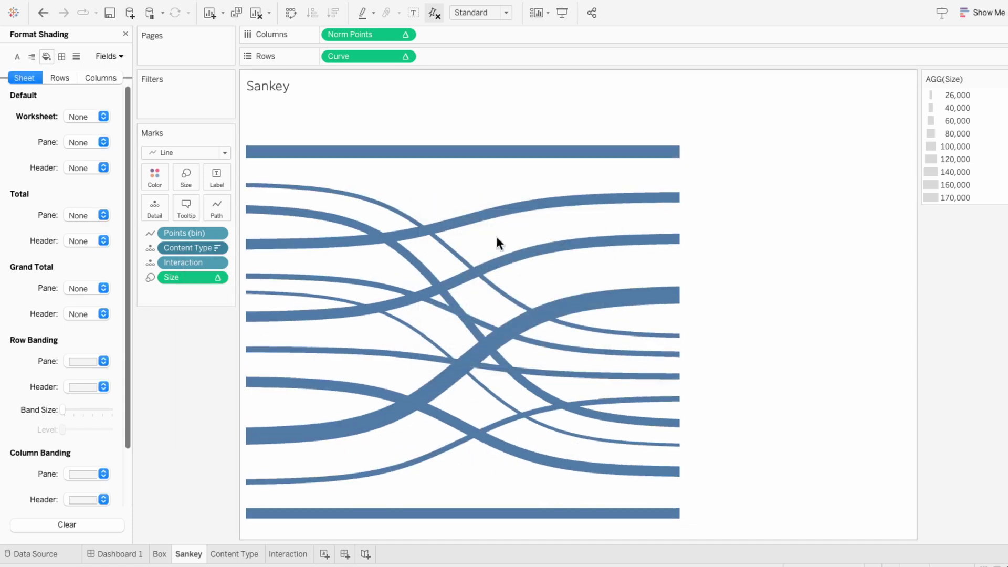
right_click(209, 262)
left_click(235, 329)
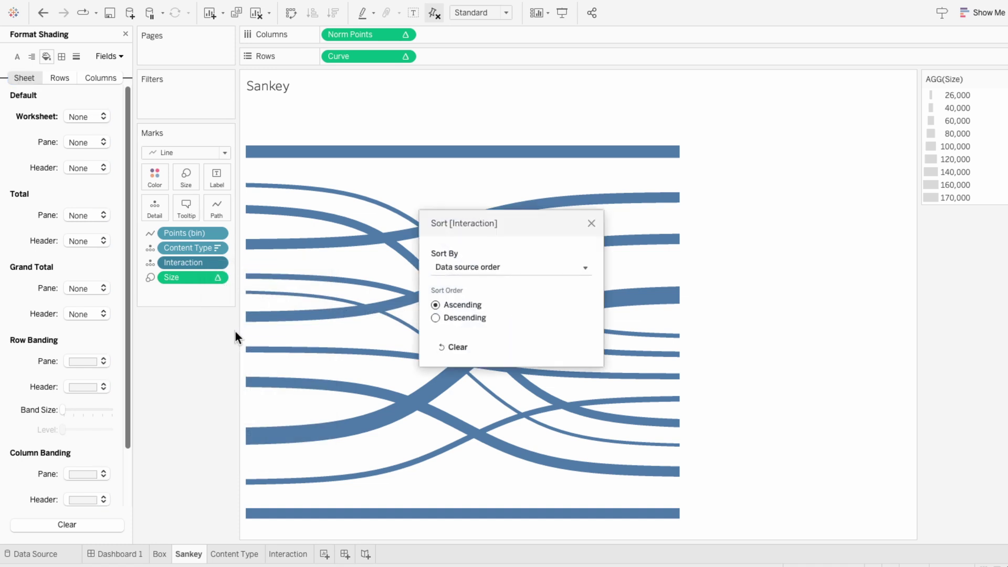
left_click(435, 318)
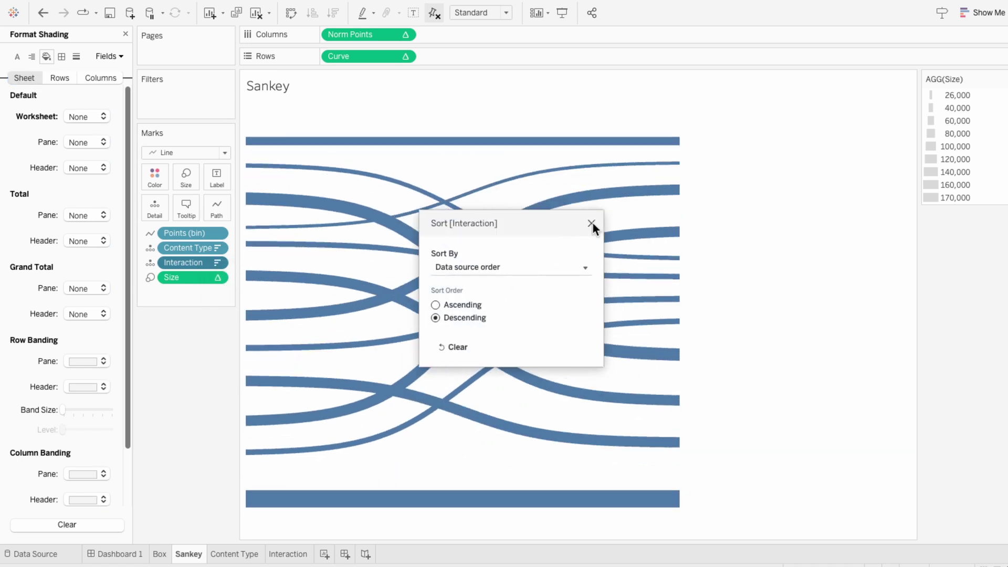
left_click(591, 223)
On Dashboard 1, move the Sankey slightly down so its curves line up with the upper and lower ends of both bars.
left_click(118, 554)
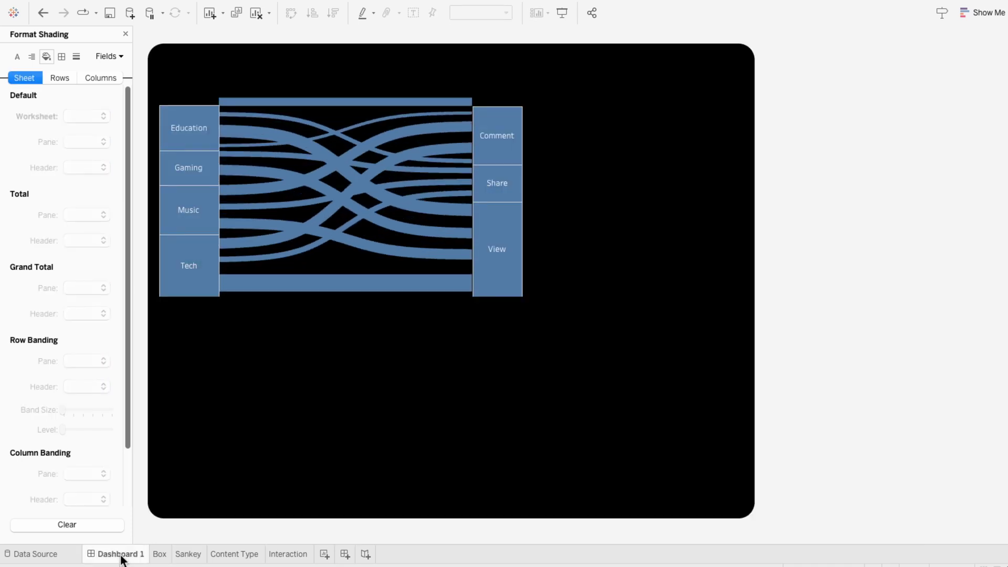
left_click(326, 260)
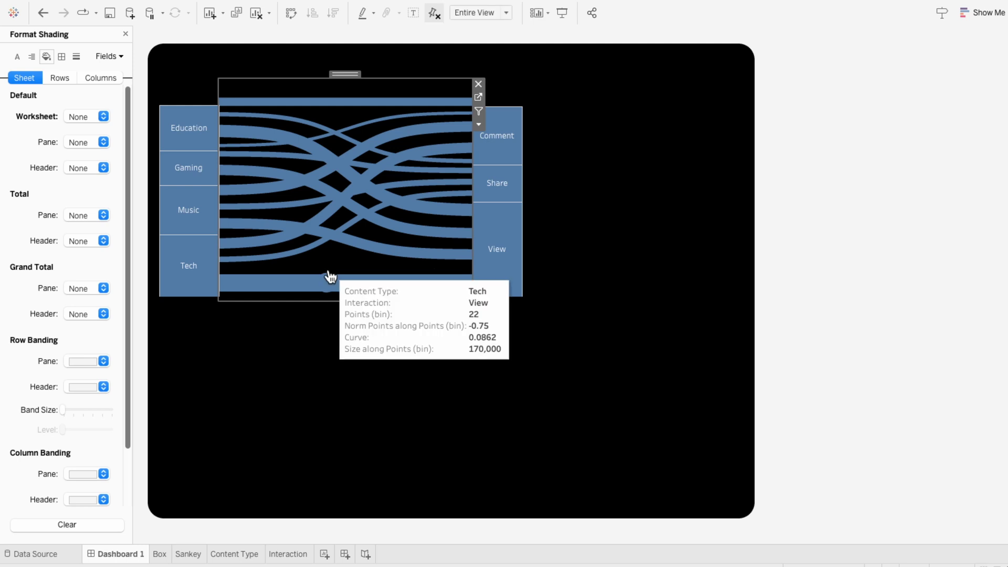
left_click_drag(351, 74, 351, 81)
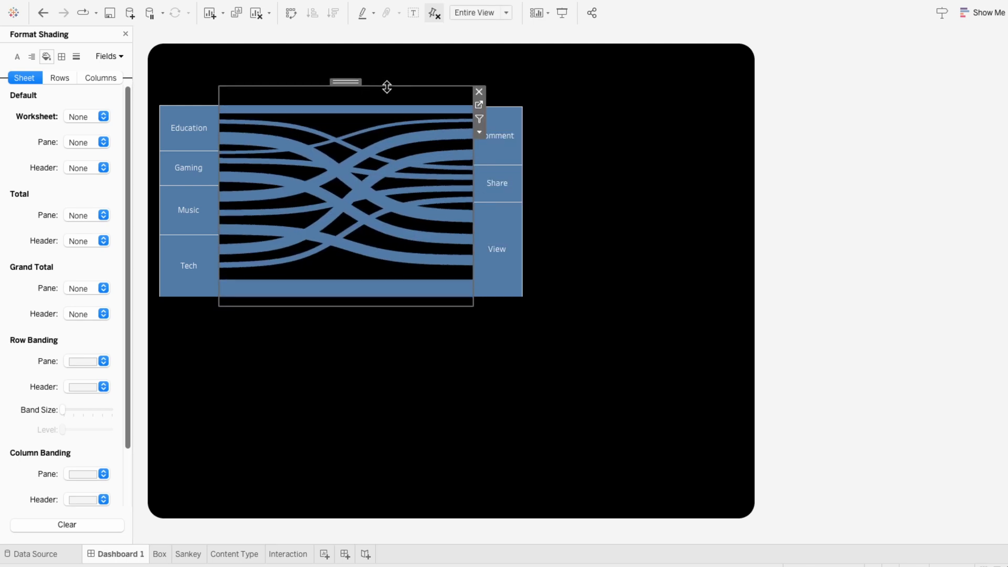
left_click(908, 256)
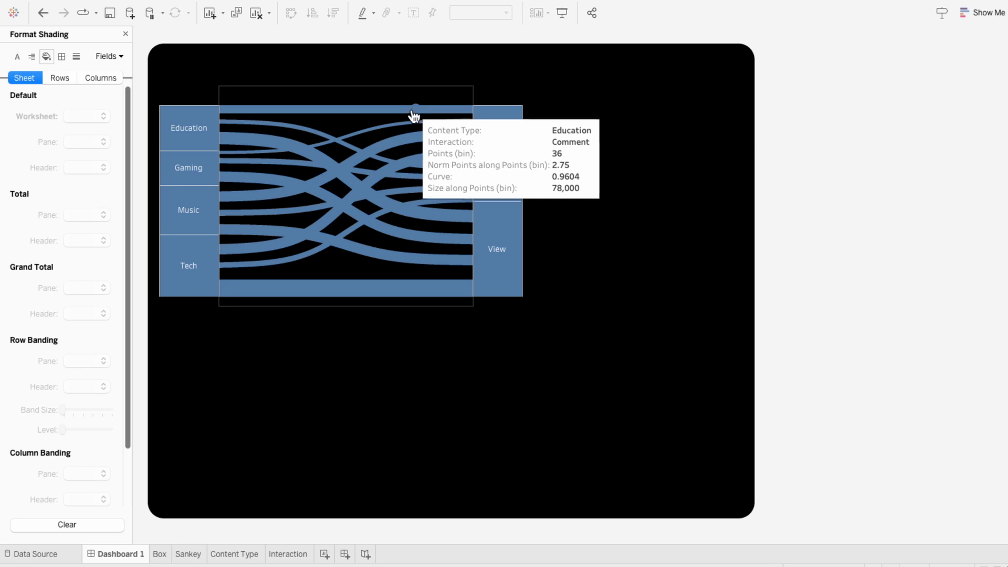
Duplicate the Sankey sheet, place the copy after the Interaction sheet and rename it Sankey 2.
left_click(194, 555)
right_click(194, 555)
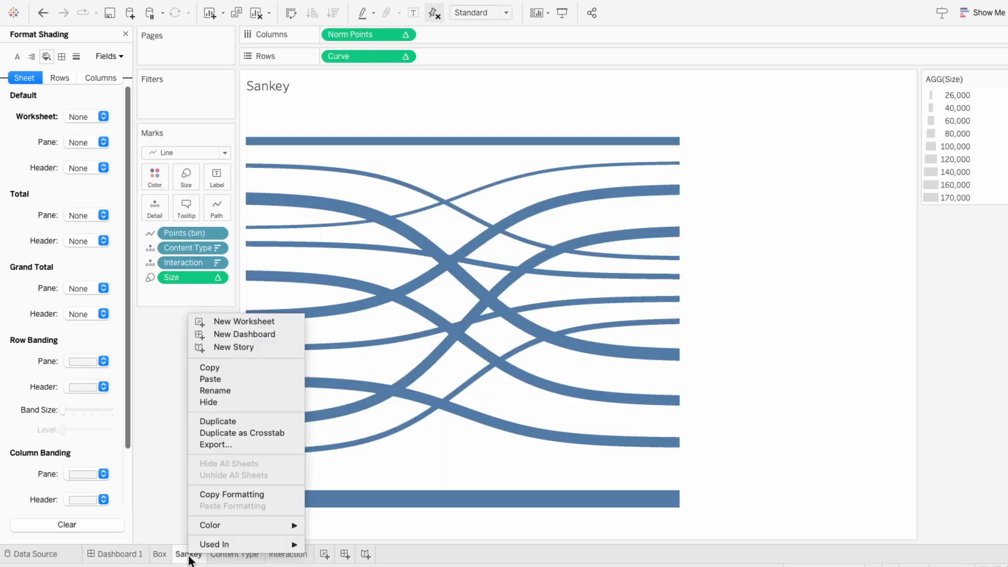
left_click(210, 422)
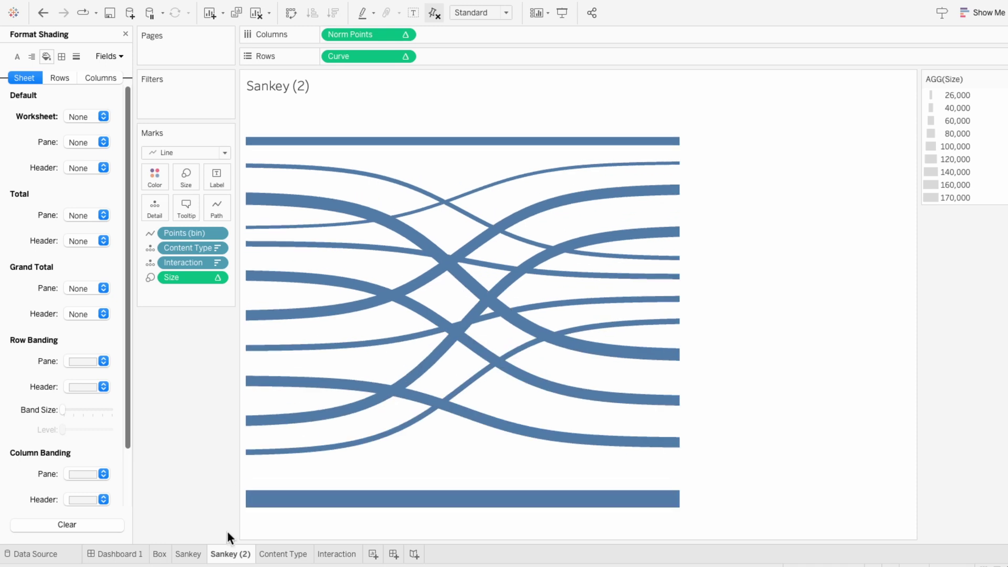
left_click_drag(227, 555, 339, 557)
double_click(331, 554)
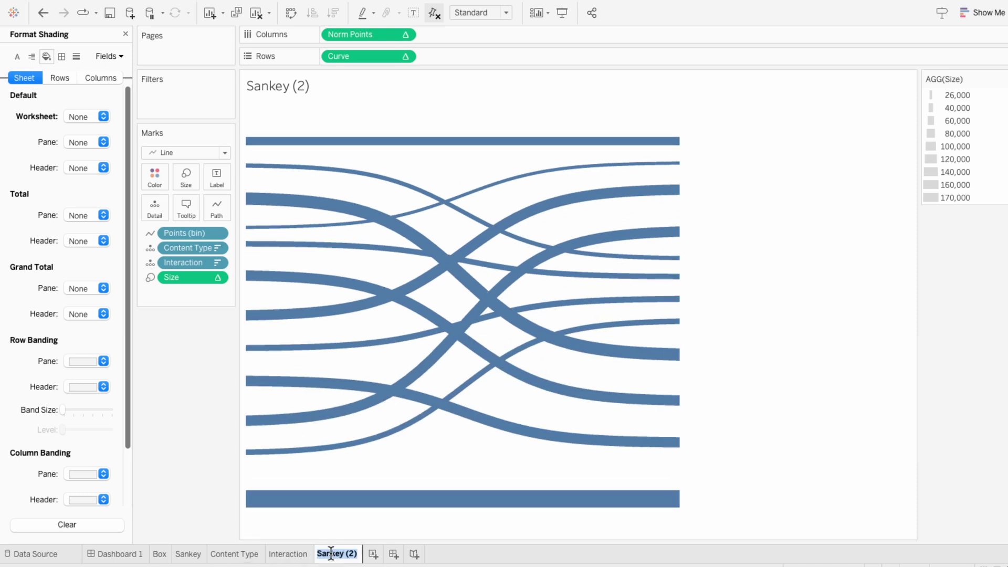
key("End")
type("2")
key("Return")
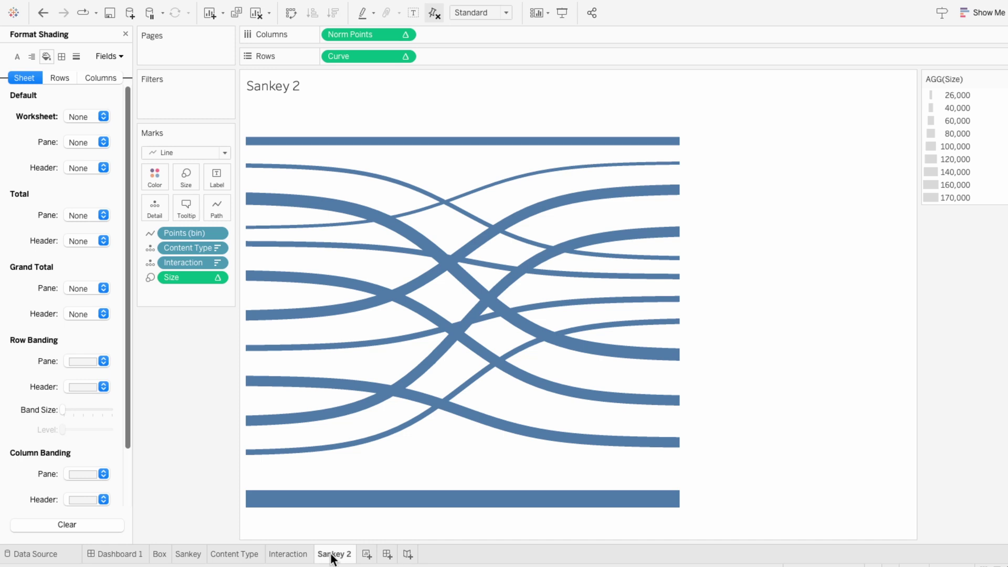
Replace Content Type on Sankey 2's marks so that the flow runs from Interaction to Outcome.
left_click(125, 35)
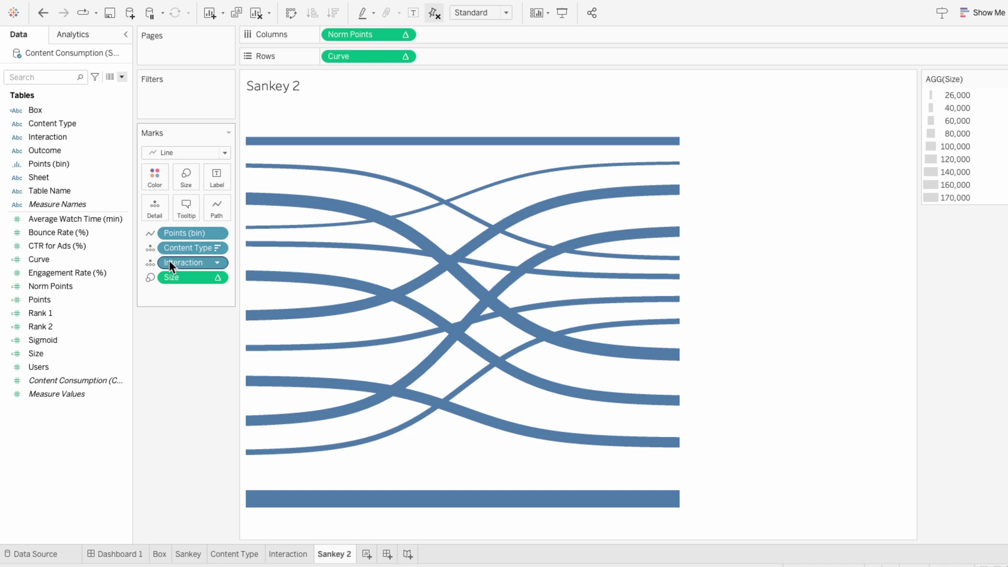
left_click(52, 151)
mouse_move(51, 151)
left_mouse_down()
mouse_move(81, 187)
mouse_move(164, 250)
mouse_move(189, 250)
mouse_move(189, 267)
left_mouse_up()
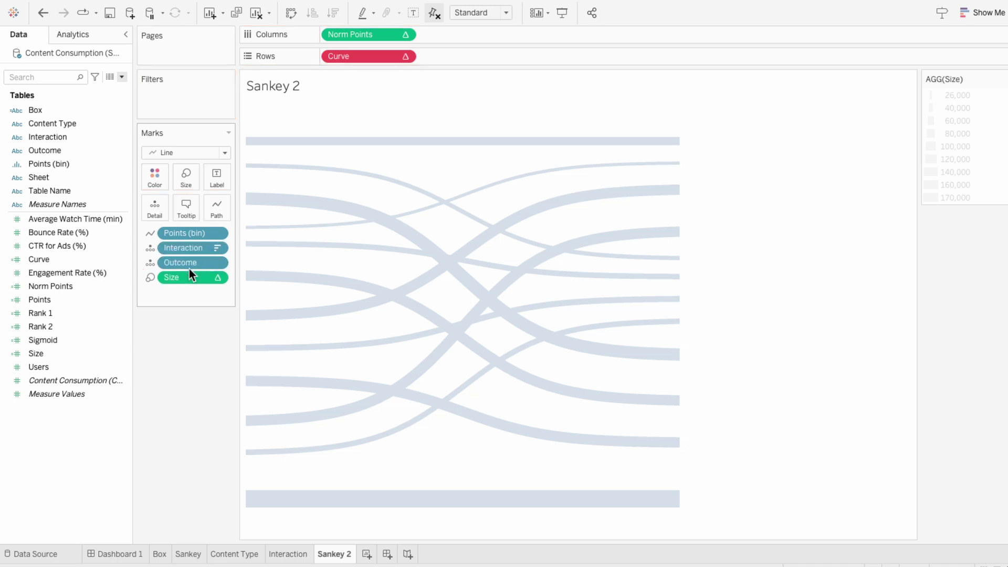
In Curve's table calculation, compute Rank 1 using Interaction, Outcome and Points (bin), in that order, without Content Type.
right_click(350, 59)
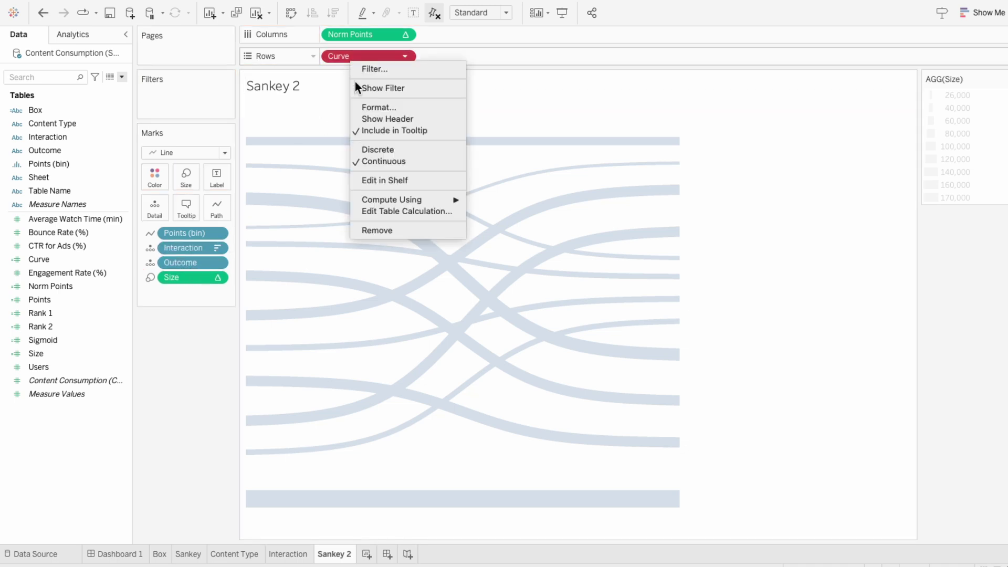
left_click(387, 213)
left_click(750, 280)
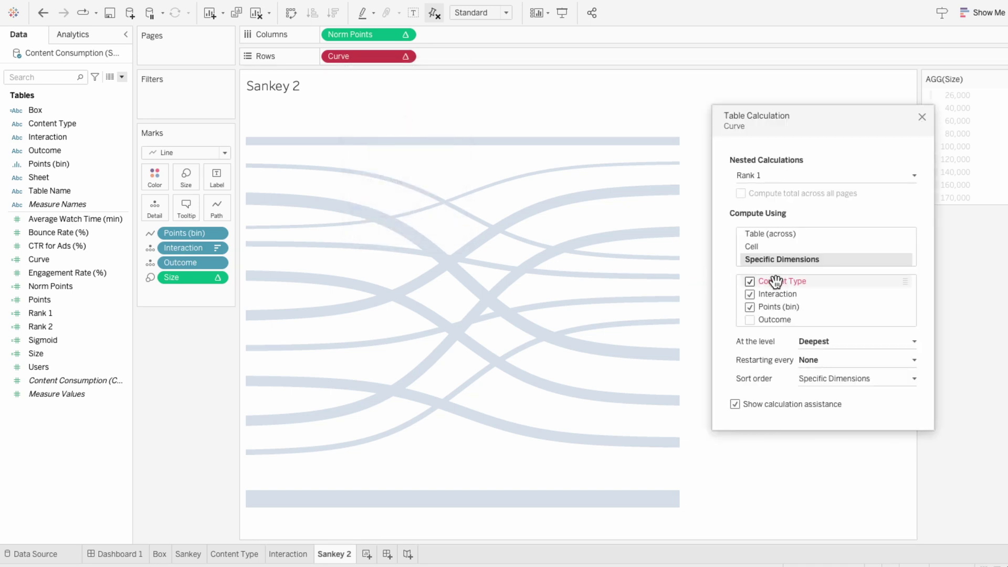
left_click(777, 306)
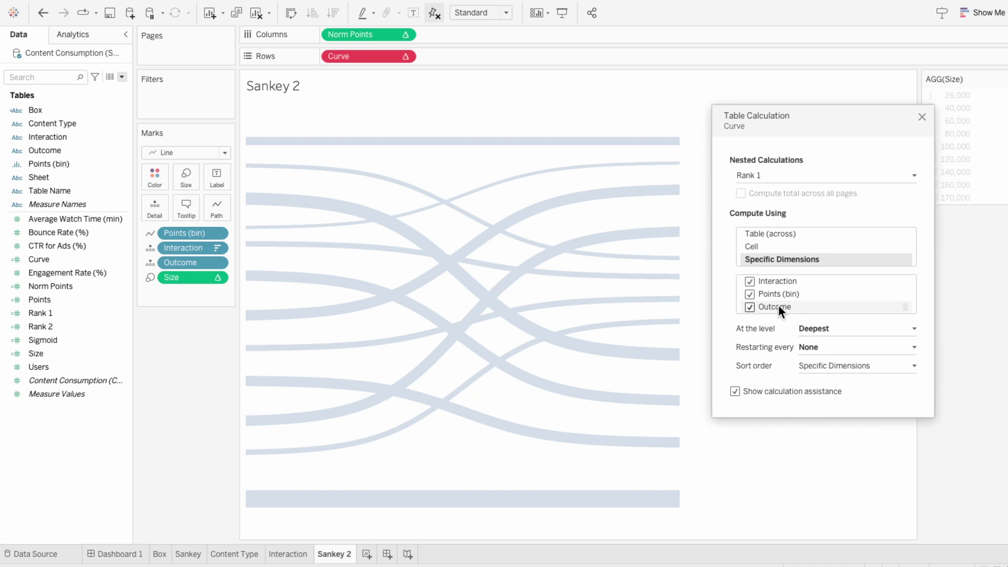
left_click_drag(778, 305, 782, 291)
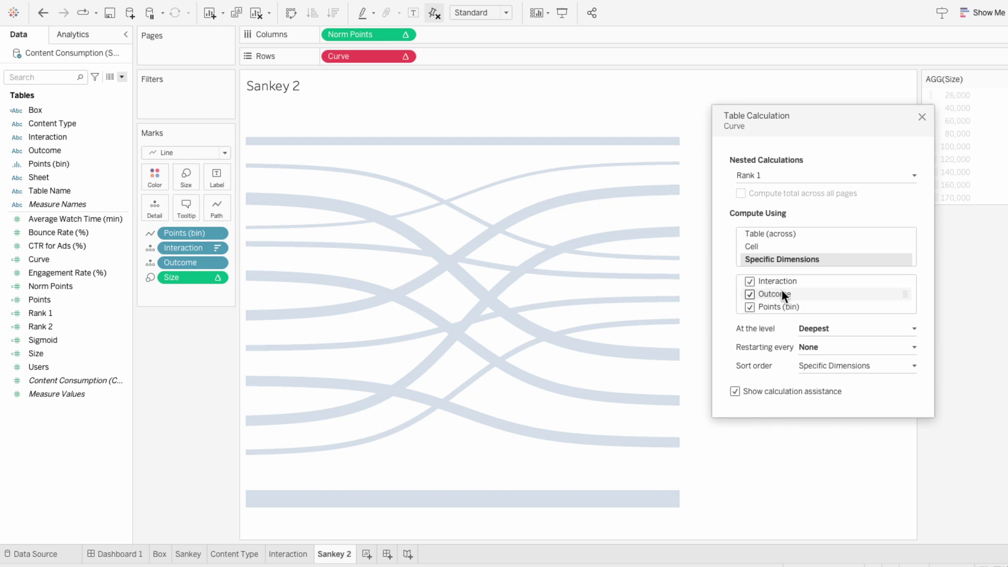
Compute Curve's nested Rank 2 using Outcome, Interaction and Points (bin), in that order, and check the Norm Points settings.
left_click(787, 174)
left_click(787, 198)
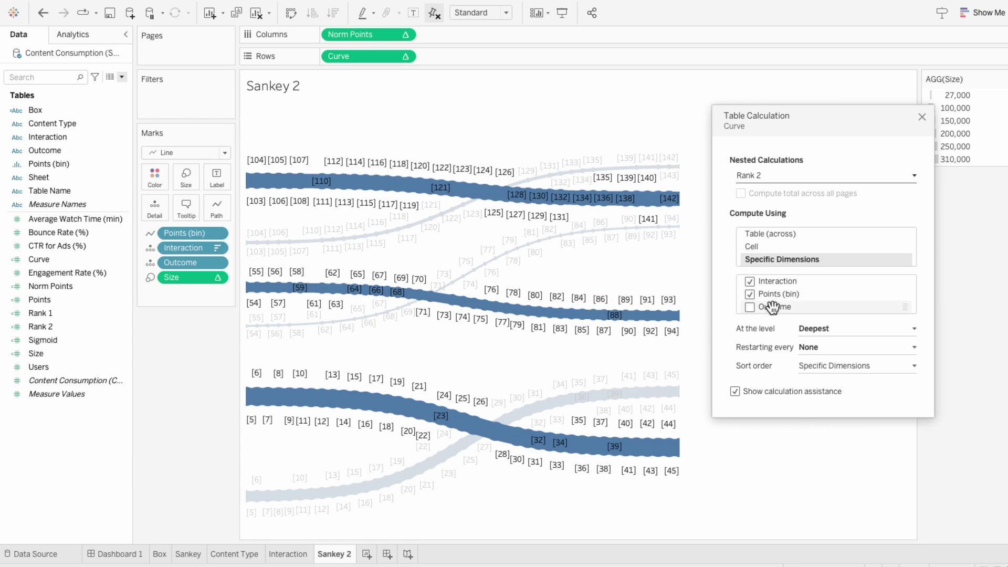
left_click(775, 307)
left_click_drag(774, 307, 777, 278)
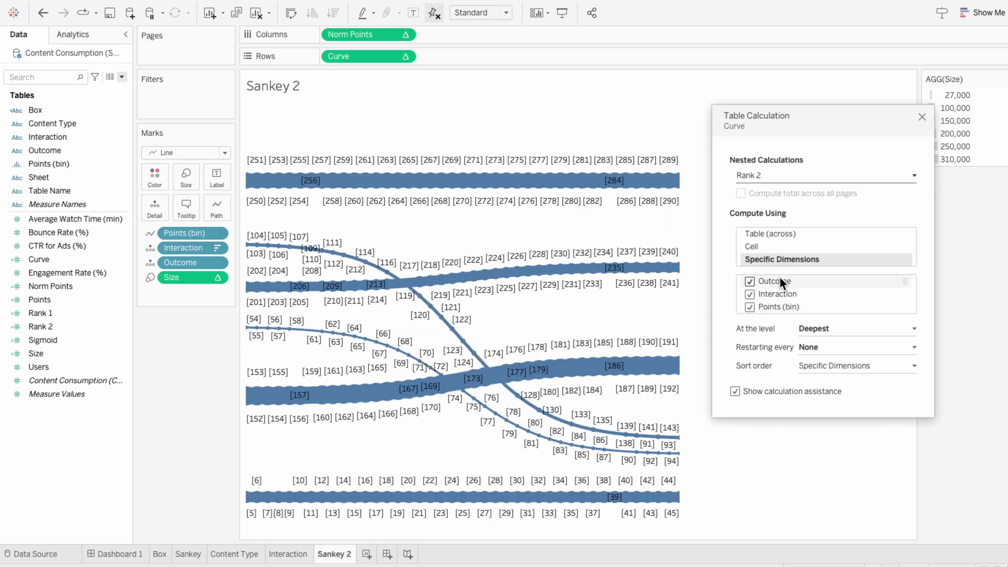
left_click(823, 173)
left_click(817, 208)
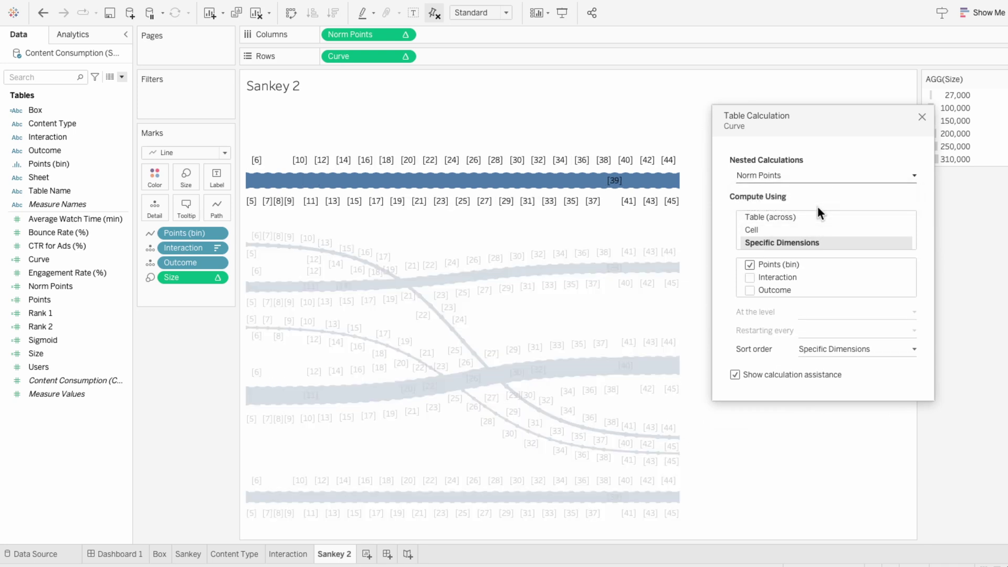
left_click(922, 117)
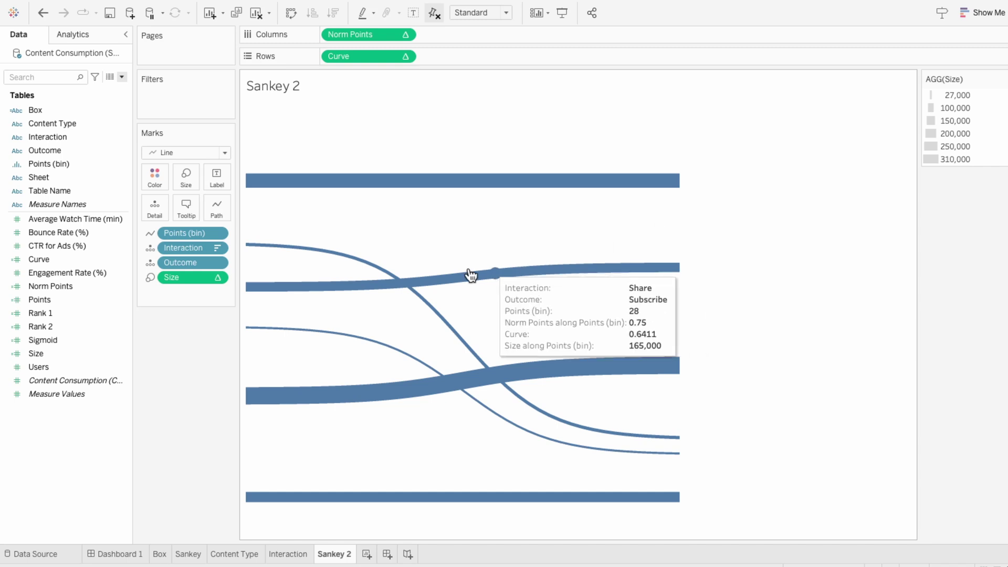
Sort Outcome on the Sankey 2 sheet in descending data source order.
left_click(219, 264)
left_click(237, 333)
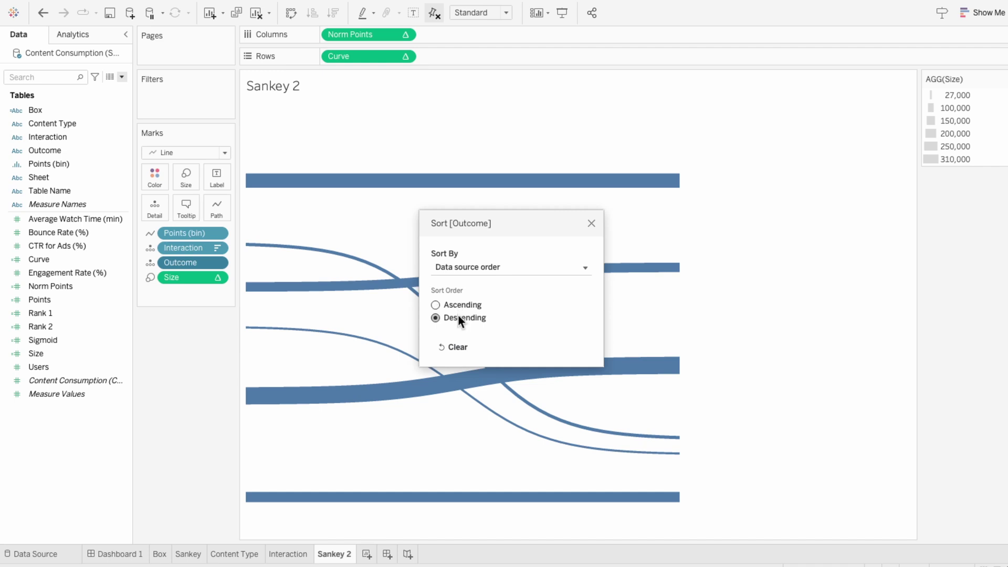
left_click(458, 317)
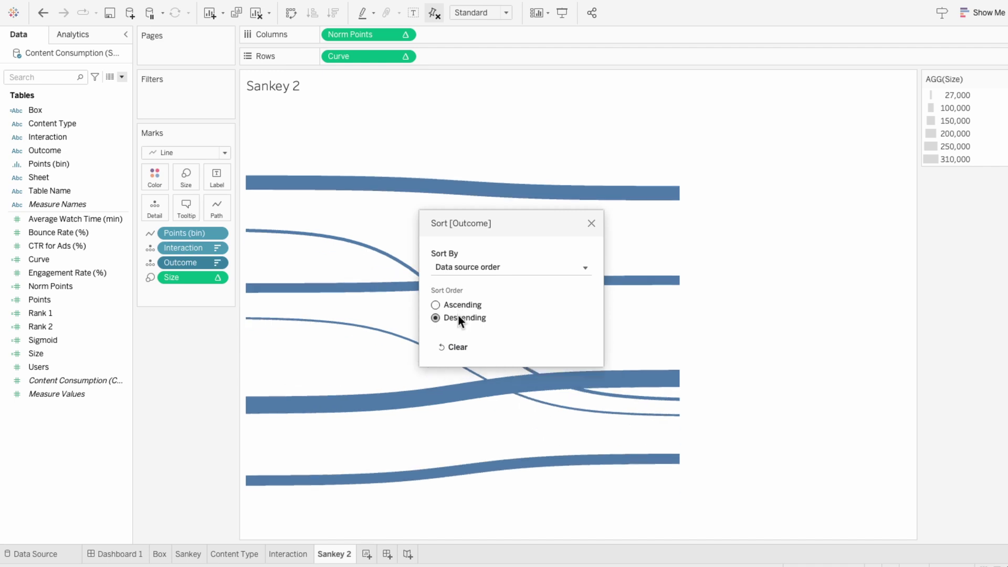
left_click(591, 224)
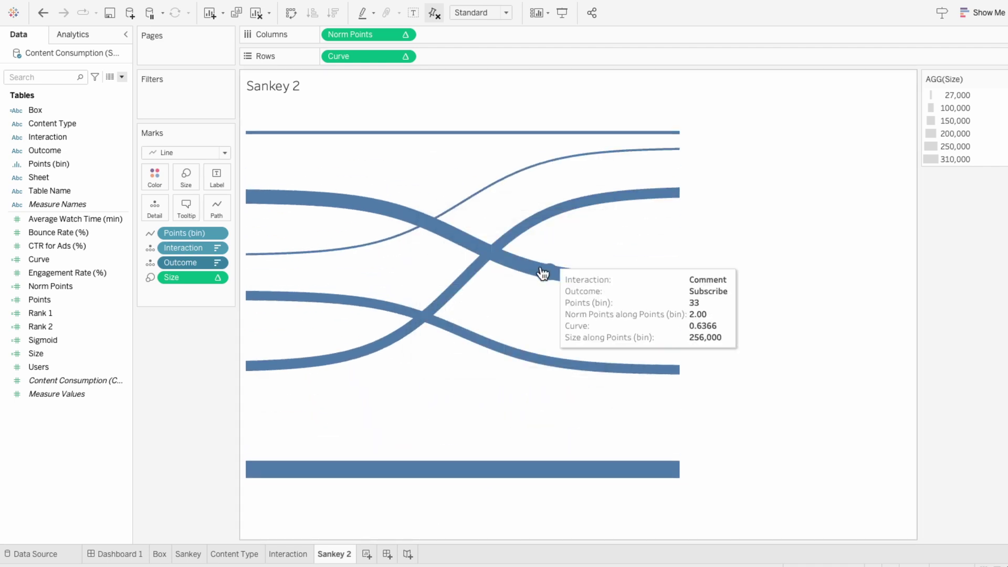
Duplicate the Interaction sheet as a last sheet named Outcome, with the Outcome field replacing Interaction as its label.
left_click(305, 555)
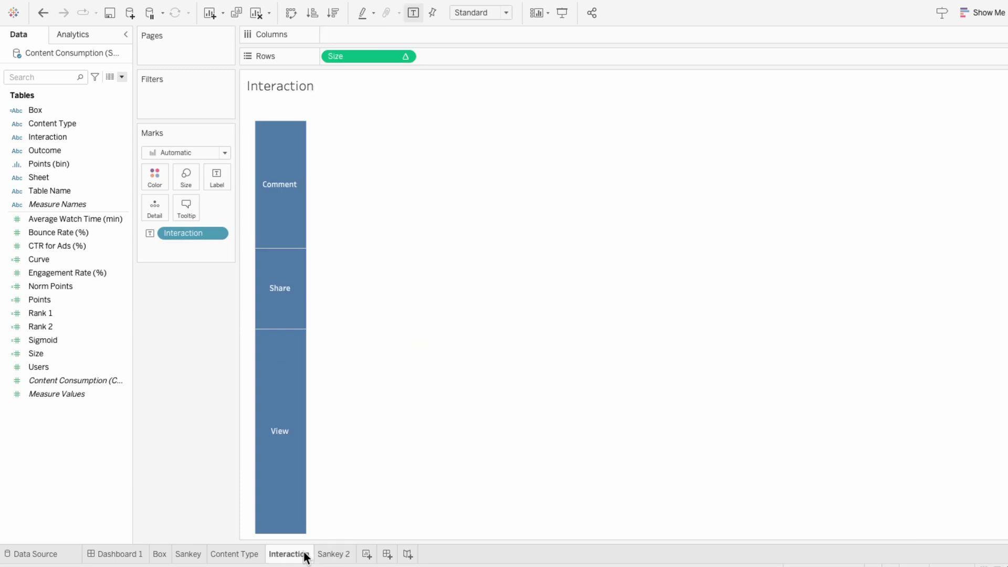
right_click(305, 555)
left_click(349, 419)
left_click_drag(338, 554, 387, 554)
double_click(387, 554)
type("outcome")
key("Return")
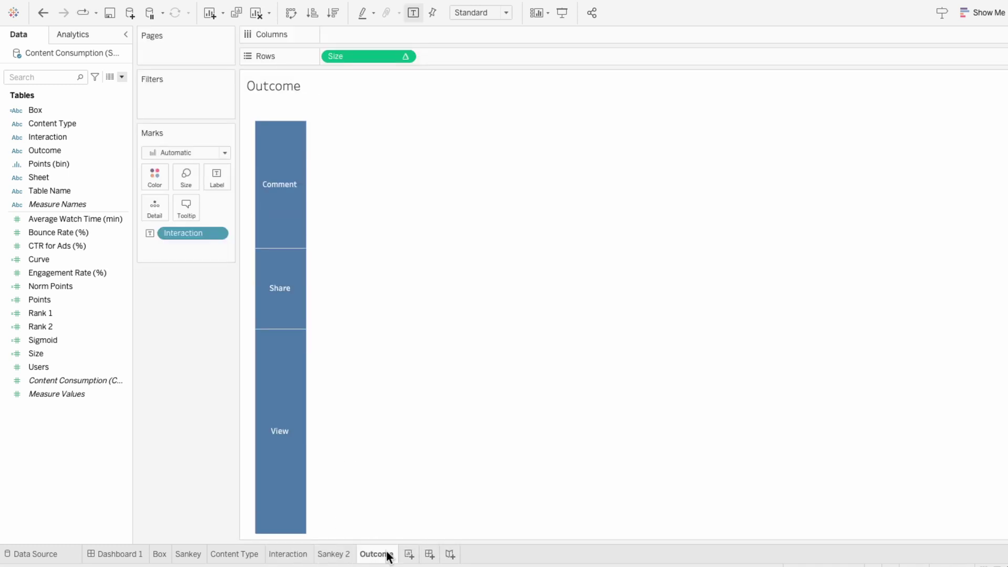
left_click(85, 154)
left_click_drag(84, 156, 197, 233)
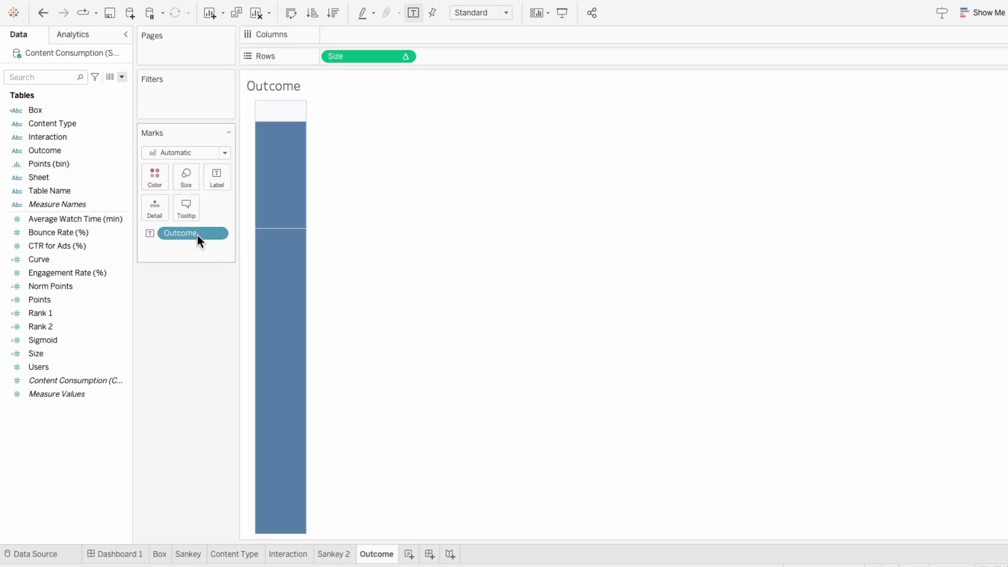
Add the Sankey 2 sheet to Dashboard 1 as a floating view next to the Interaction bar, without its title and Size legend.
left_click(118, 554)
left_click_drag(49, 234, 459, 104)
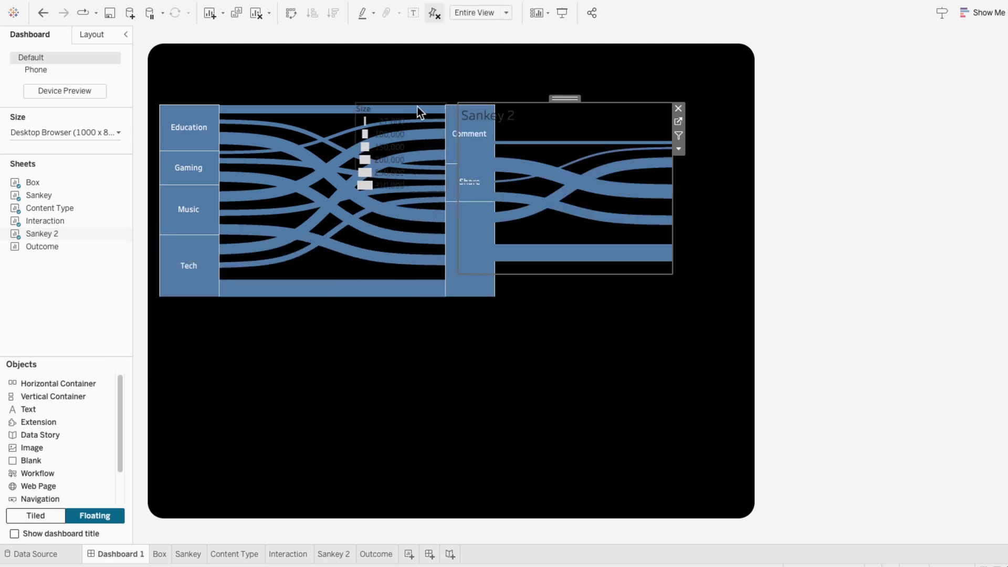
left_click(510, 122)
right_click(511, 122)
left_click(529, 152)
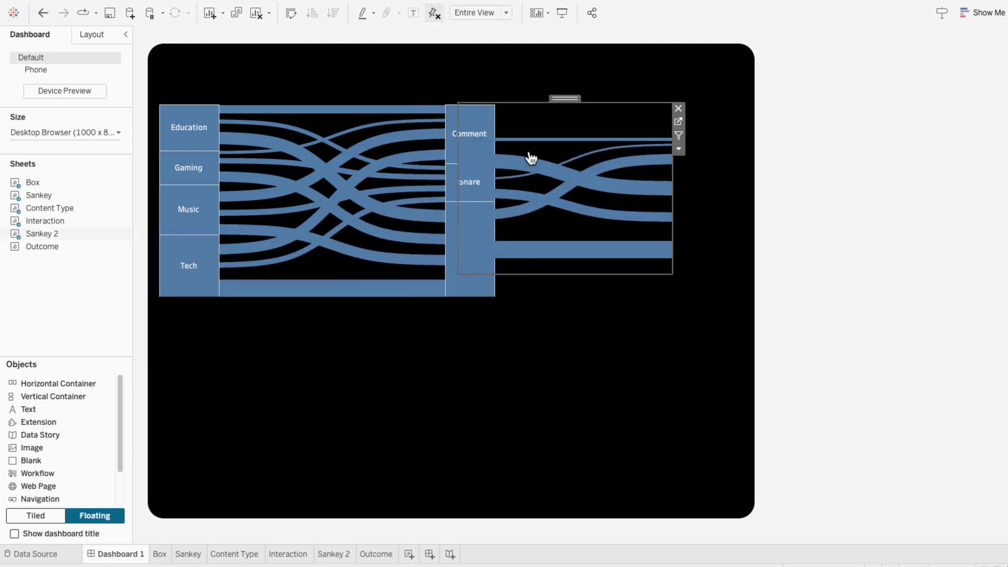
Add the Outcome sheet to the dashboard as a floating view without its title, narrowed and placed beyond the Sankey 2 curves.
left_click_drag(33, 247, 616, 98)
right_click(656, 109)
left_click(678, 137)
left_click_drag(830, 269, 676, 308)
left_click_drag(649, 93, 710, 92)
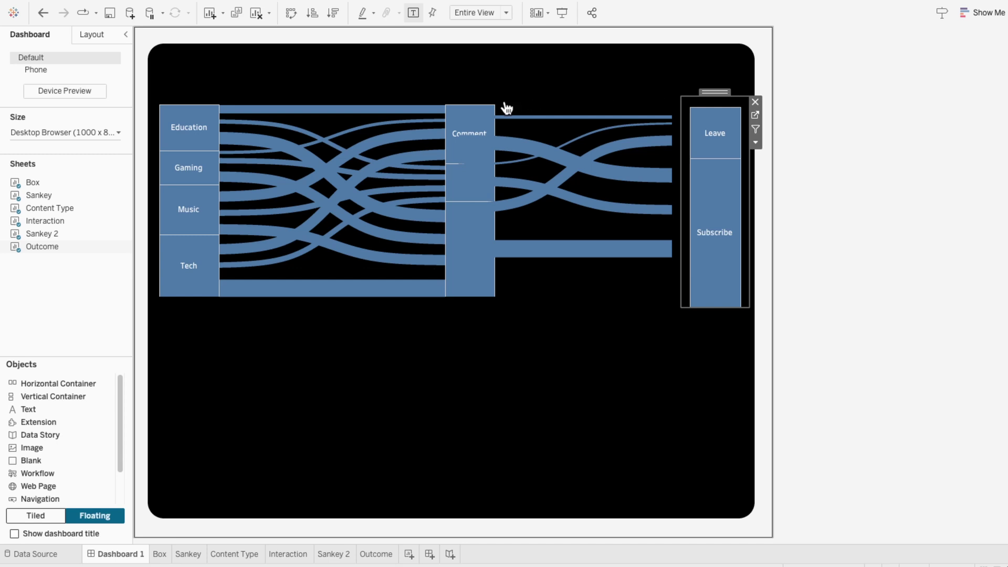
Move the Interaction bar closer to the Content Type bar and narrow the first Sankey view so its curves end at the Interaction bar.
left_click(467, 97)
left_click_drag(468, 97, 446, 92)
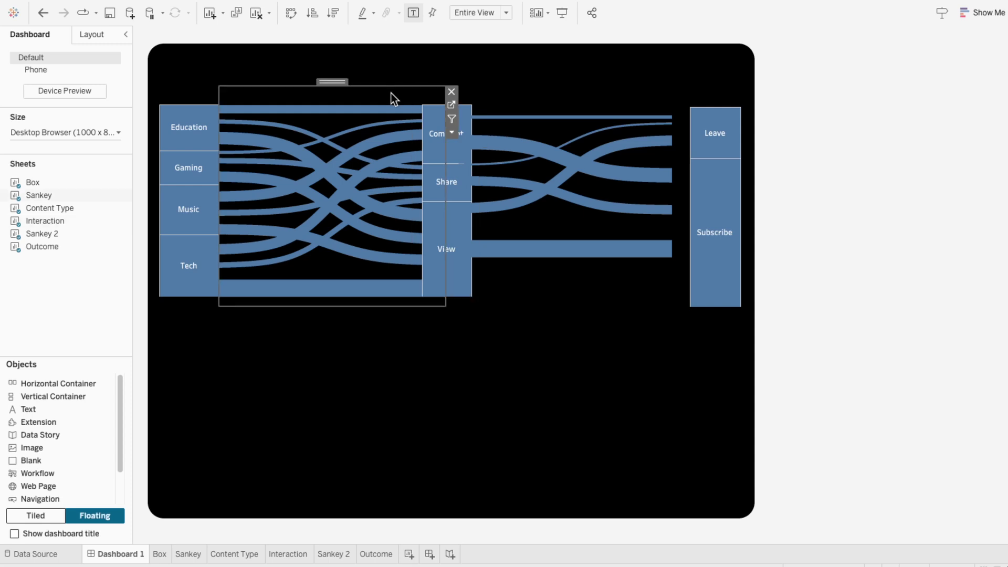
left_click(485, 127)
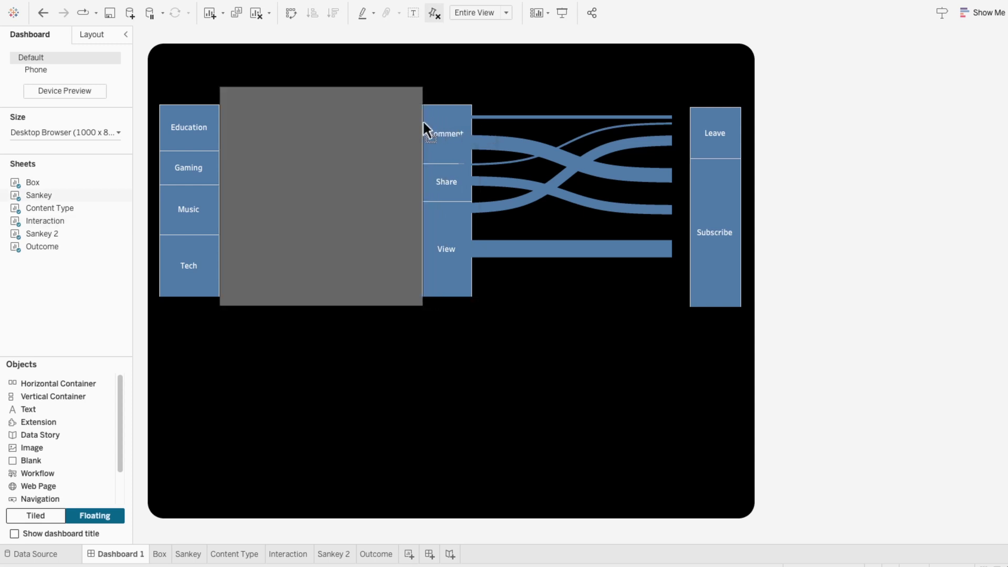
left_click(423, 125)
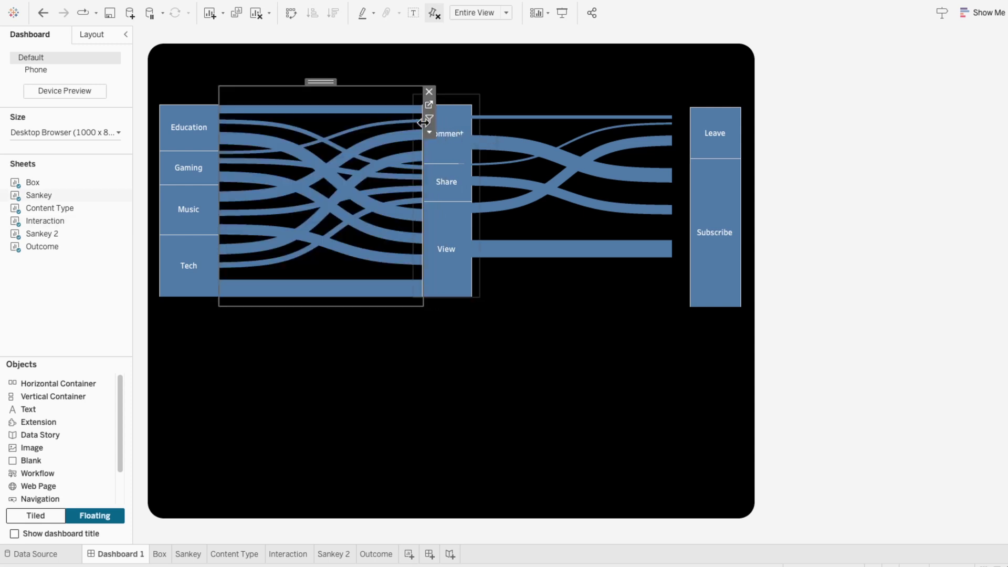
Reposition and resize the Sankey 2 view so its curves span the Interaction and Outcome bars, aligning the Outcome bar with the other bars.
left_click(499, 109)
mouse_move(563, 98)
left_mouse_down()
mouse_move(581, 98)
mouse_move(578, 90)
left_mouse_up()
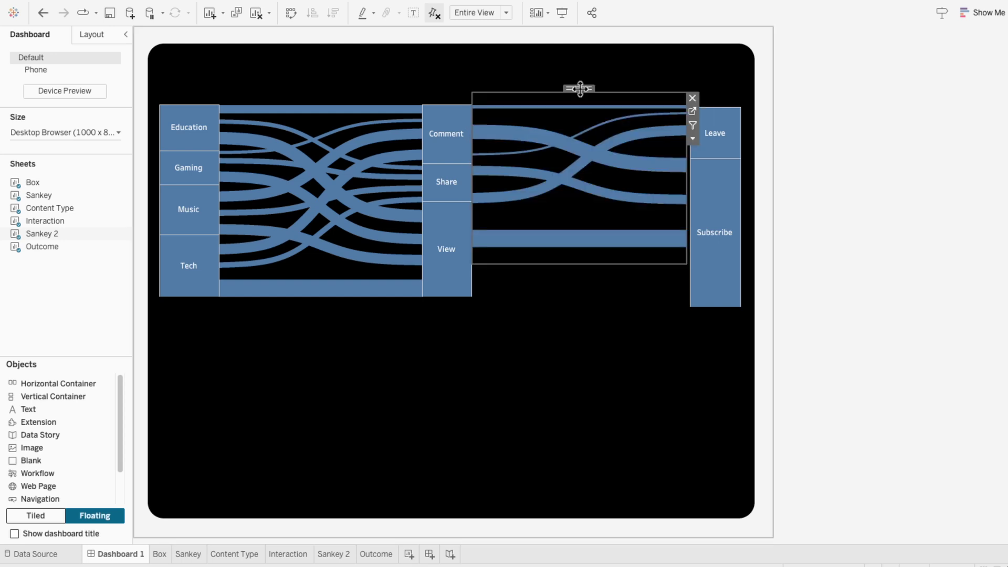
left_click_drag(687, 263, 684, 322)
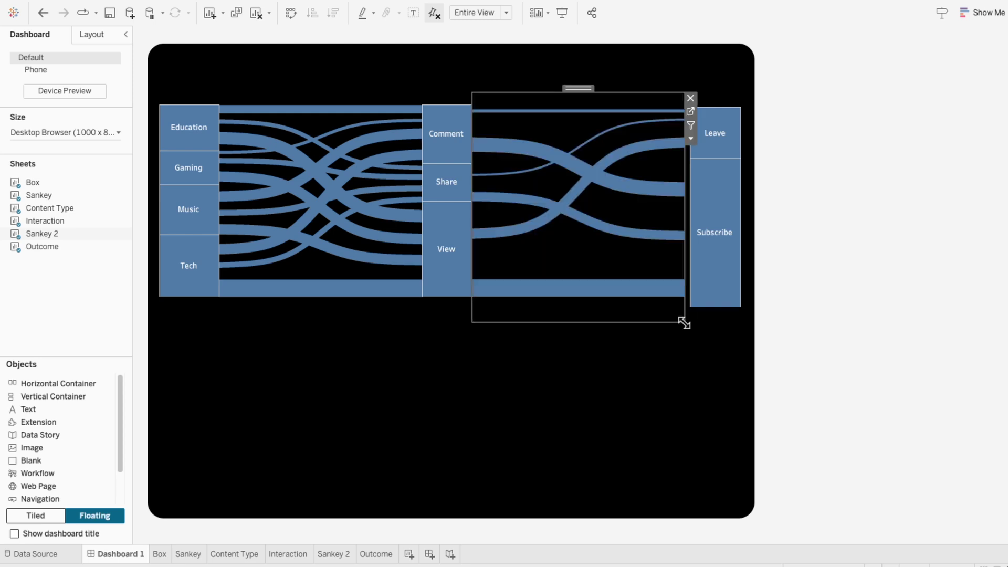
left_click(806, 309)
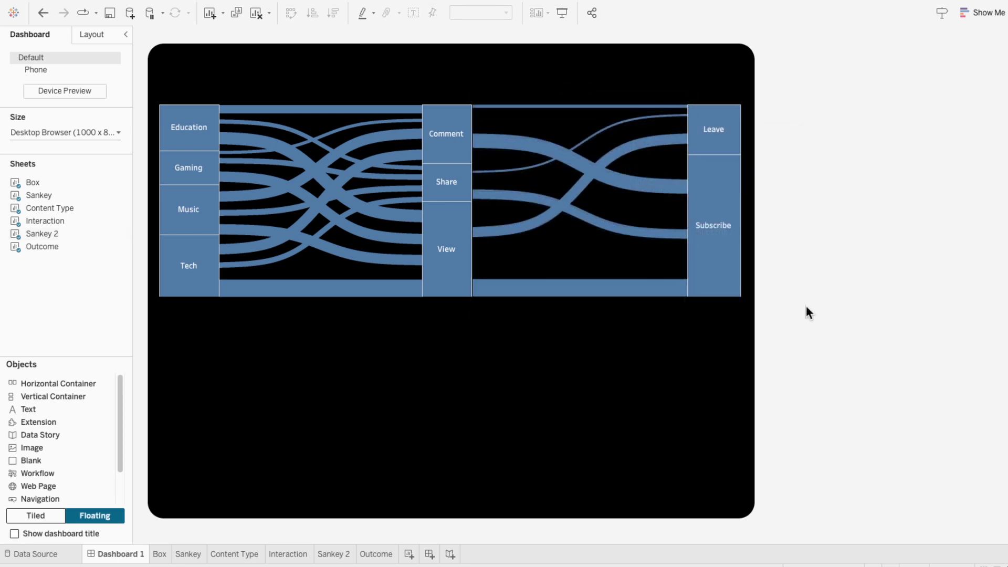
Reorder the dashboard items so Sankey 2 lies behind the bars, between Content Type and Sankey in the item hierarchy.
mouse_move(464, 290)
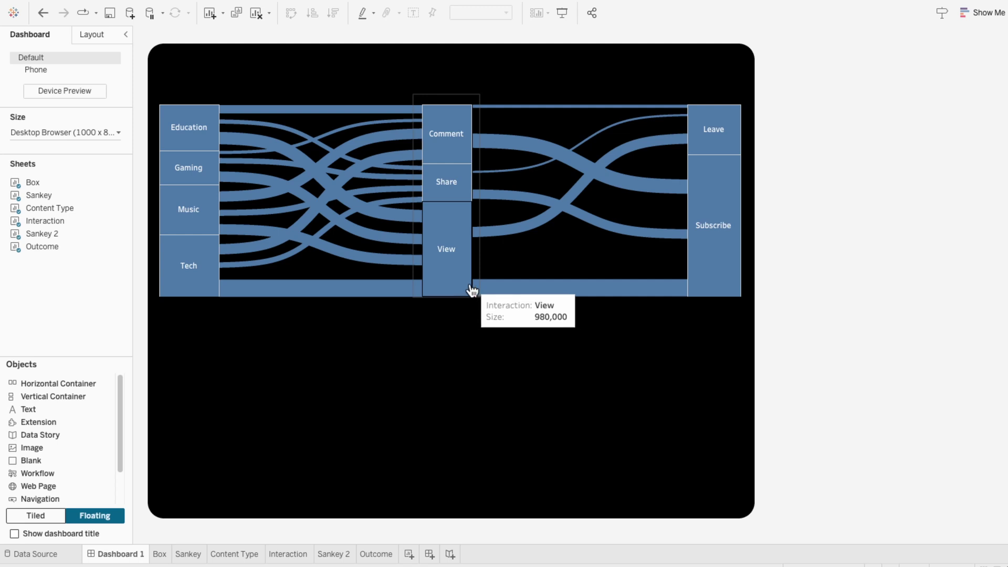
left_click(469, 315)
left_click(92, 34)
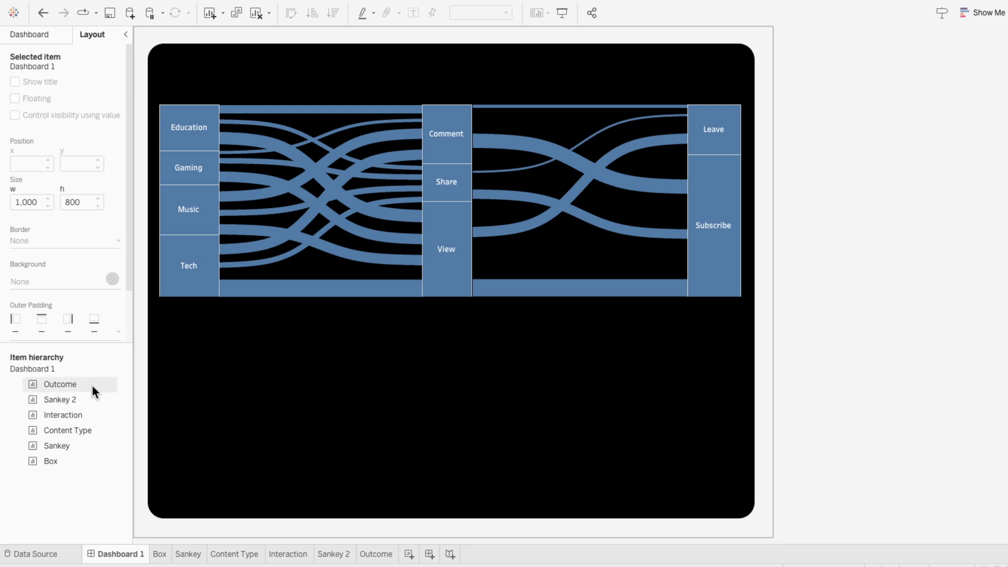
left_click_drag(78, 402, 71, 440)
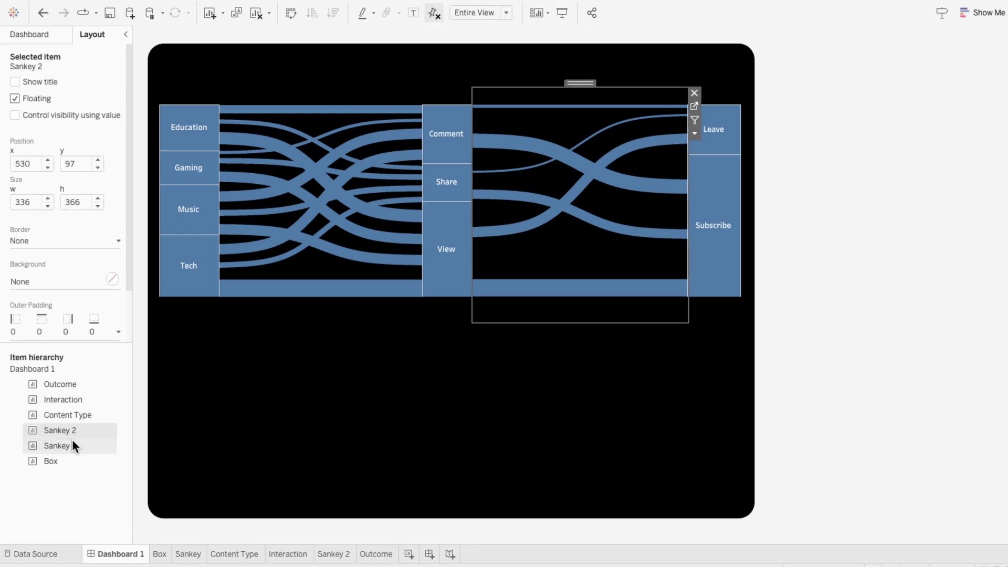
left_click(827, 291)
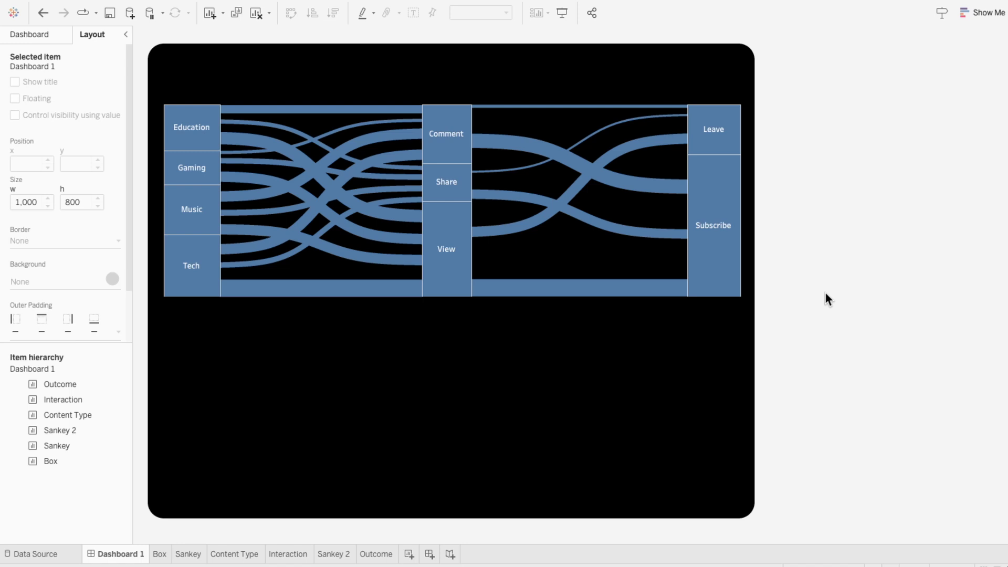
Color the curves on the Sankey sheet medium teal with 75% opacity.
left_click(189, 555)
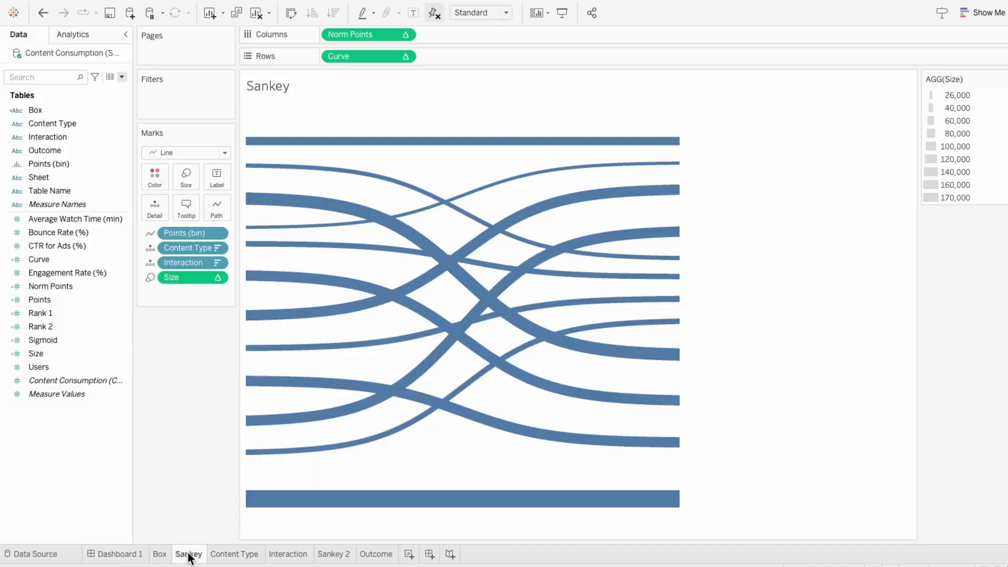
left_click(159, 174)
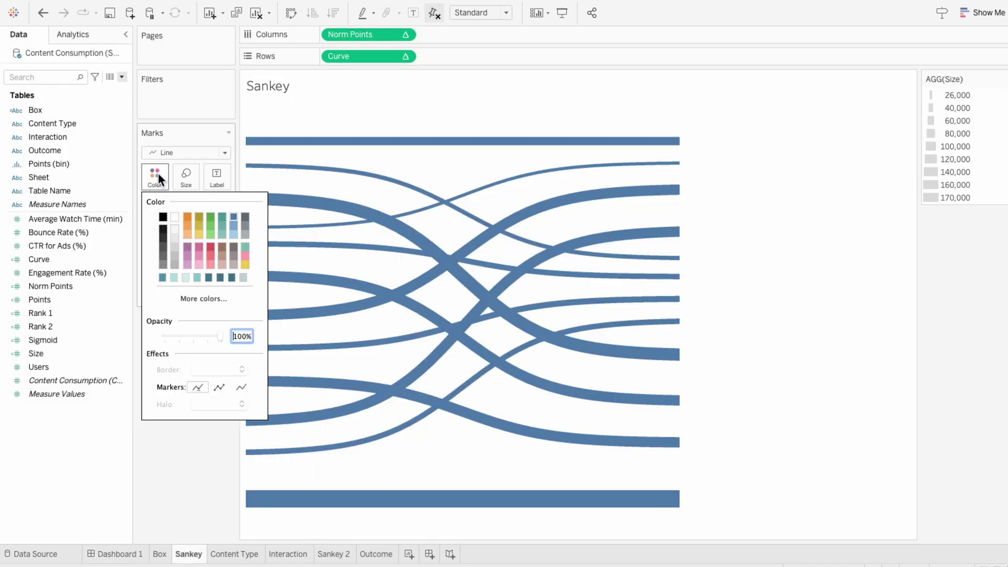
left_click(164, 275)
left_click(205, 335)
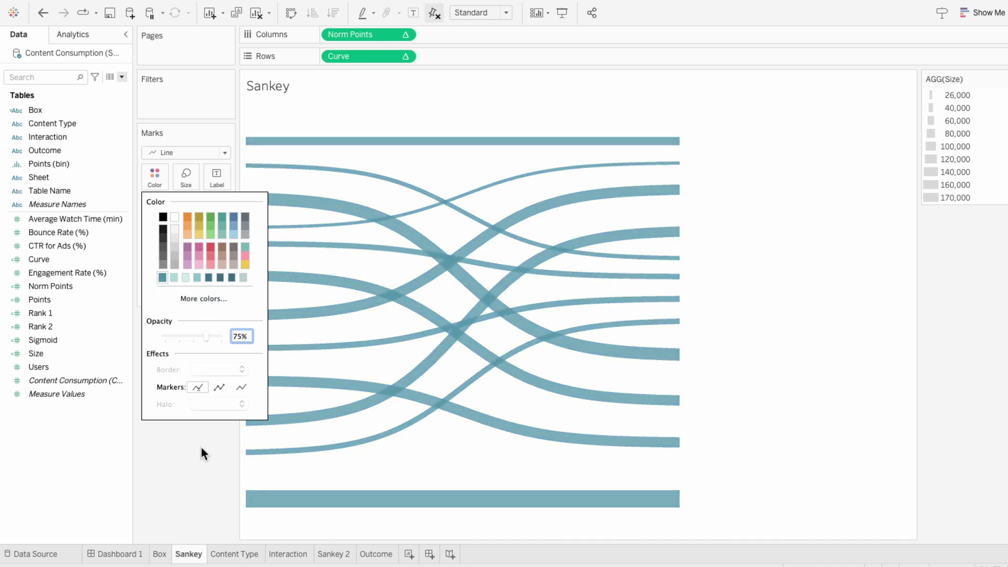
Color the Content Type sheet's bar dark teal and give it a custom border in a slightly darker matching shade.
left_click(235, 554)
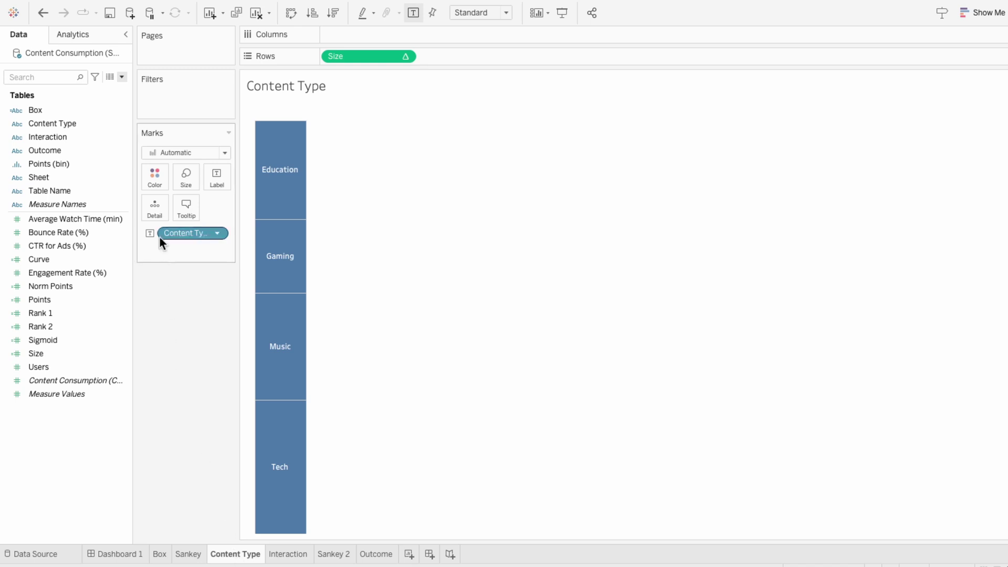
left_click(163, 176)
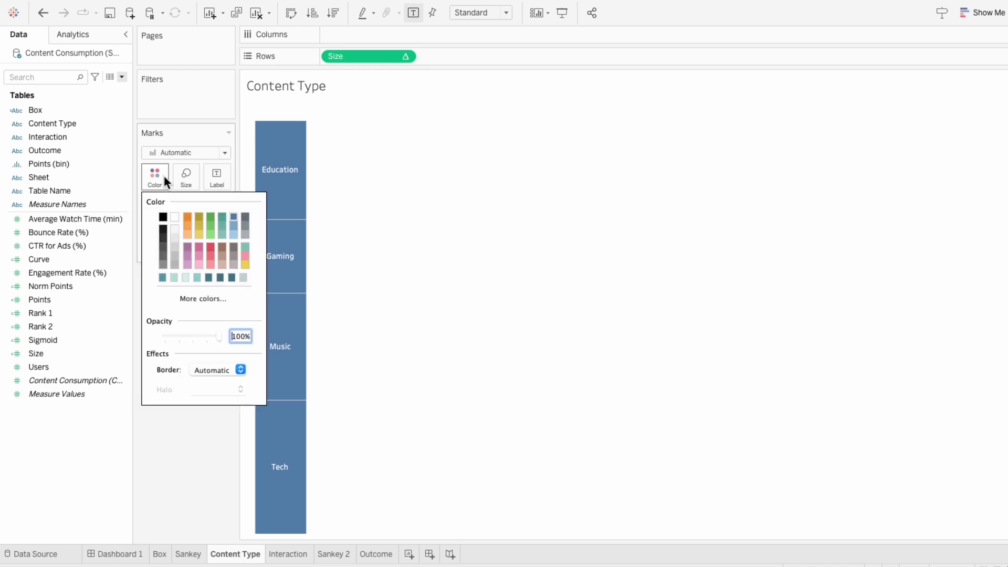
left_click(214, 278)
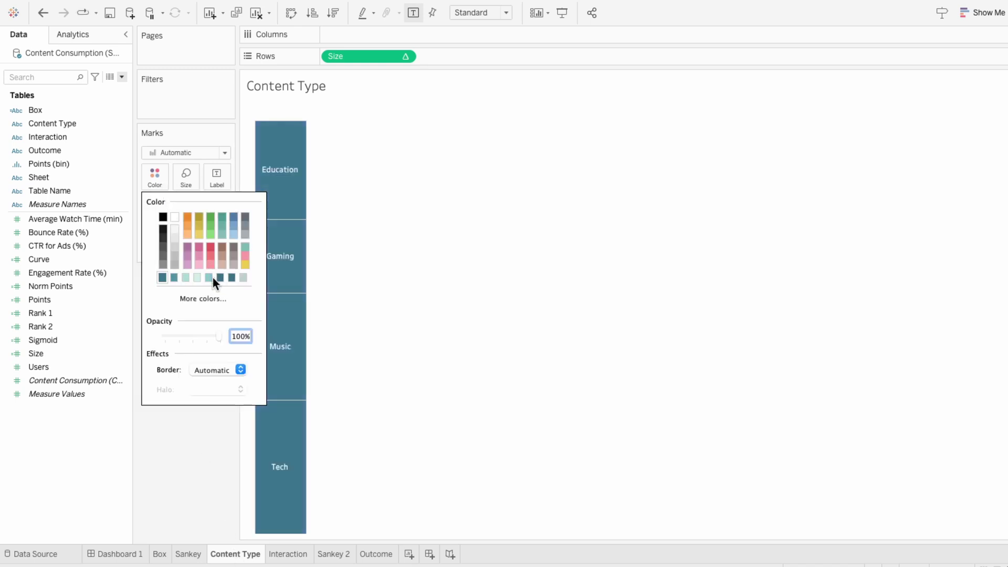
left_click(222, 368)
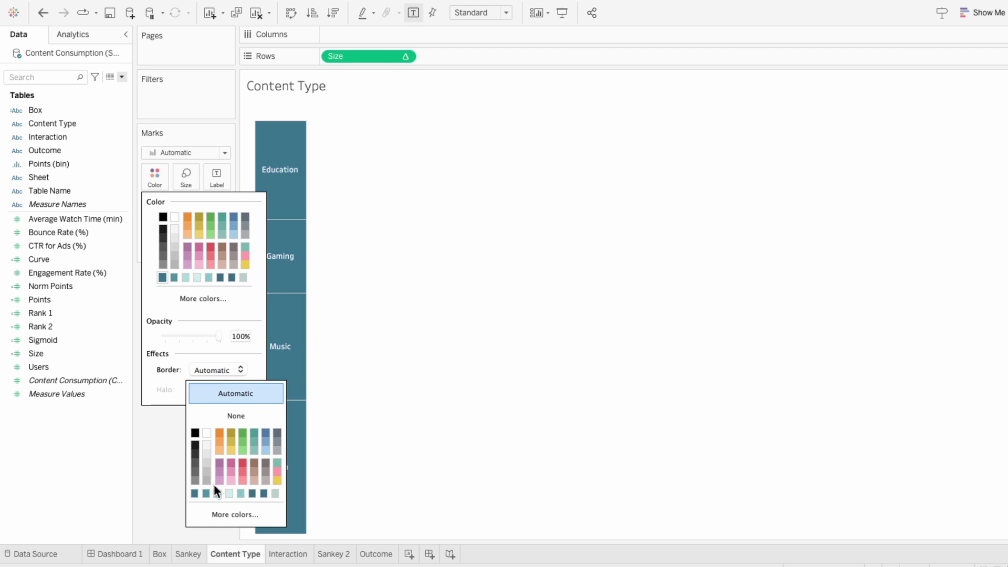
left_click(198, 494)
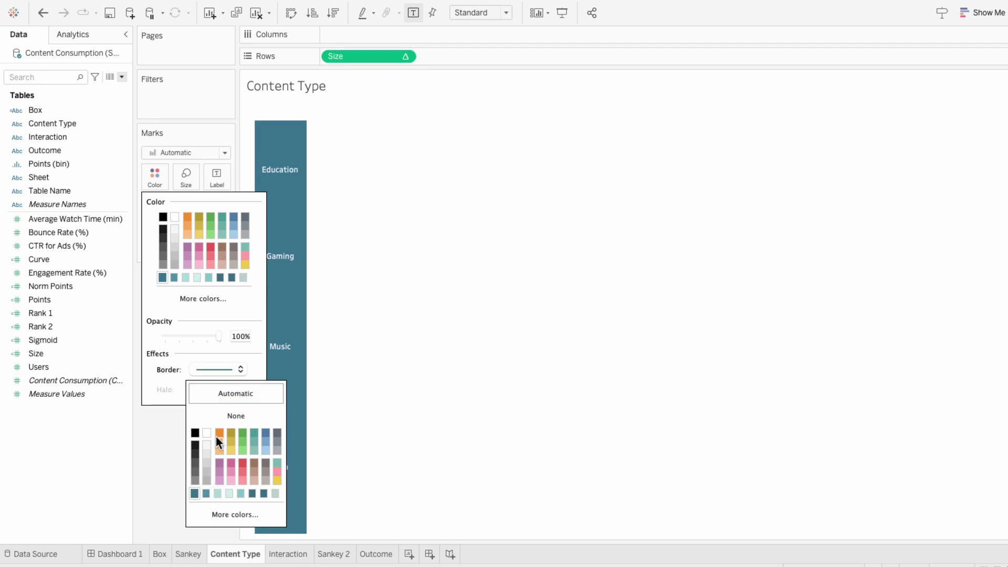
left_click(225, 513)
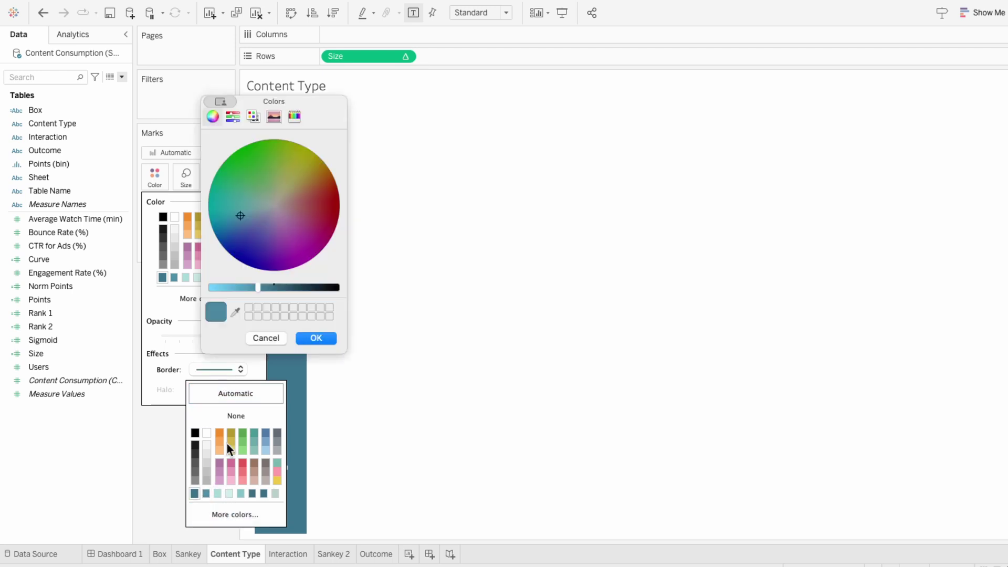
left_click(277, 288)
left_click(315, 339)
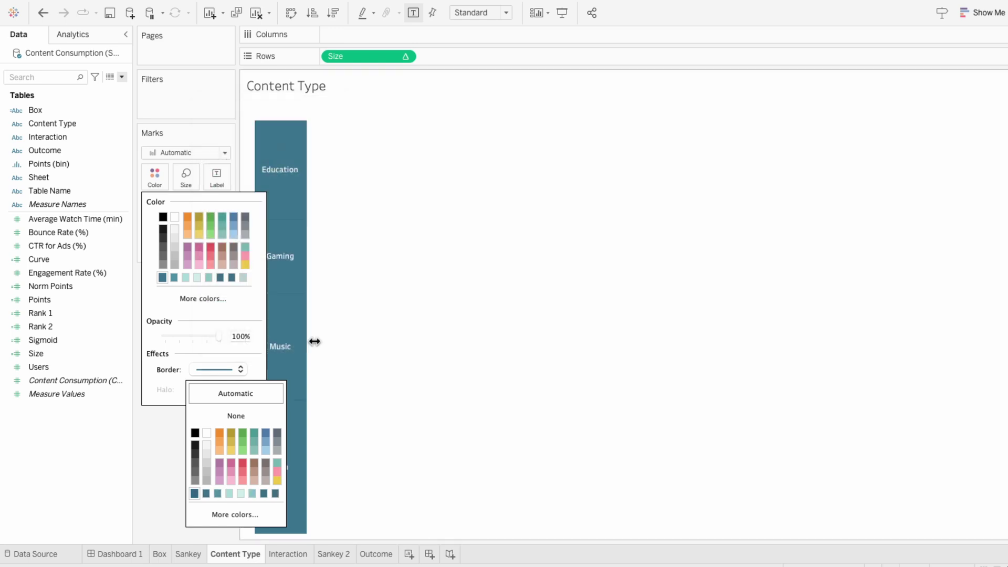
left_click(327, 376)
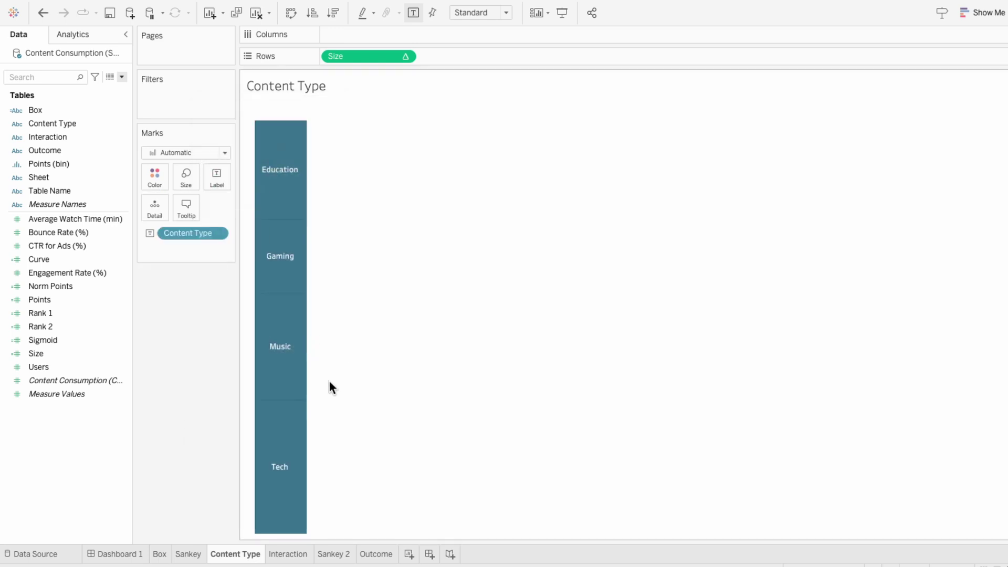
Color the Interaction sheet's bar light teal and give it a custom border in a slightly darker matching shade.
left_click(275, 554)
left_click(145, 170)
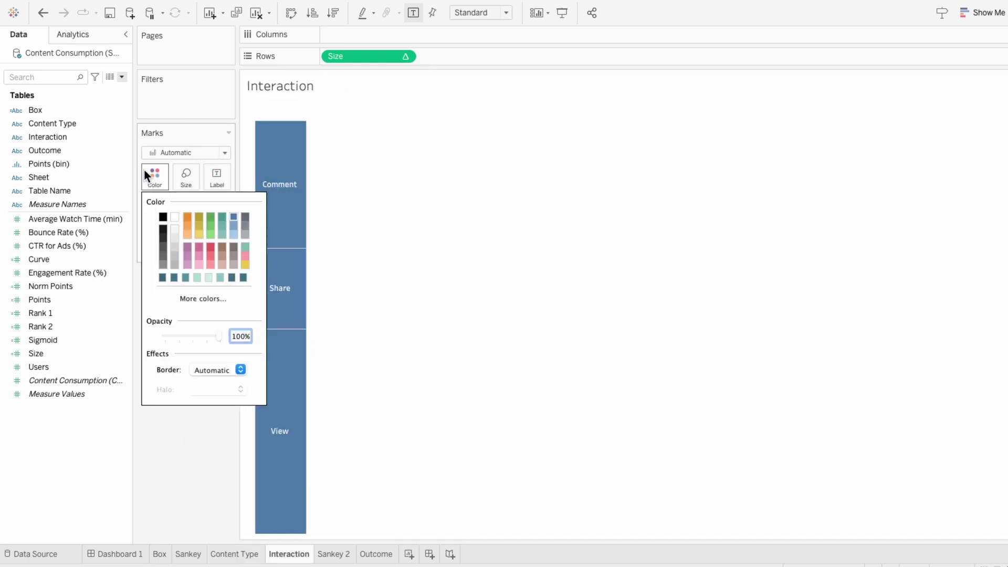
left_click(199, 277)
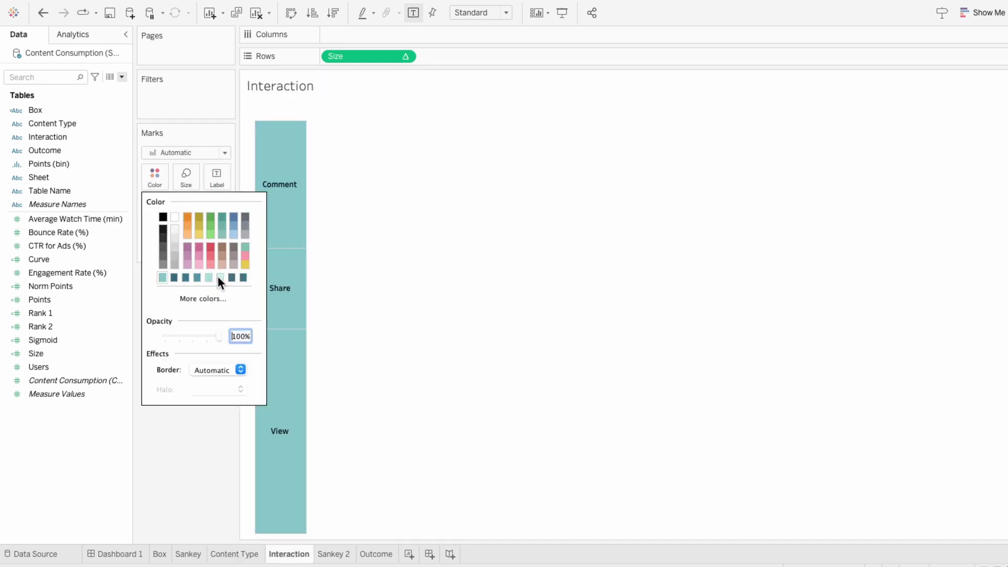
left_click(221, 370)
left_click(213, 512)
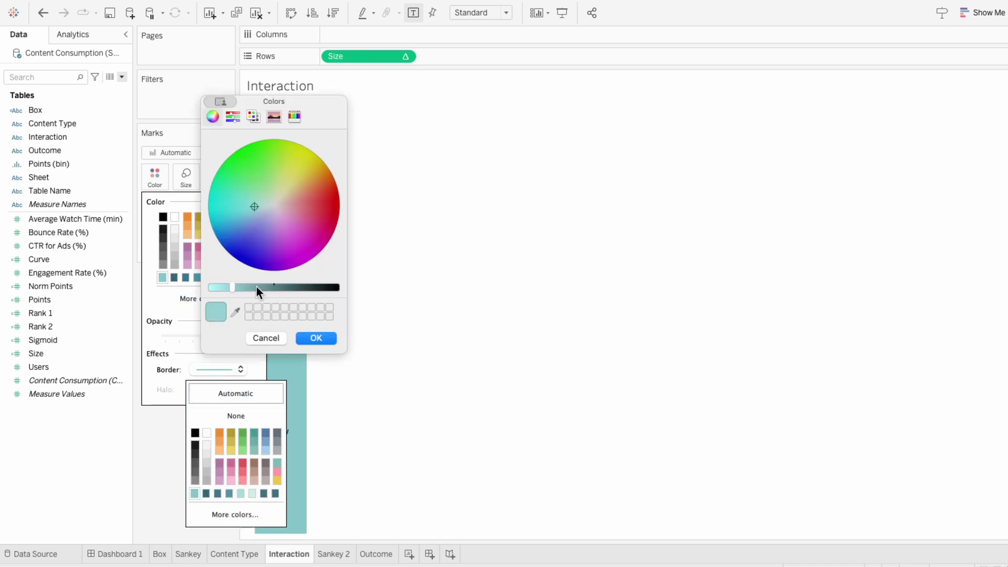
left_click(316, 337)
Color the curves on the Sankey 2 sheet pale teal with 75% opacity.
left_click(334, 554)
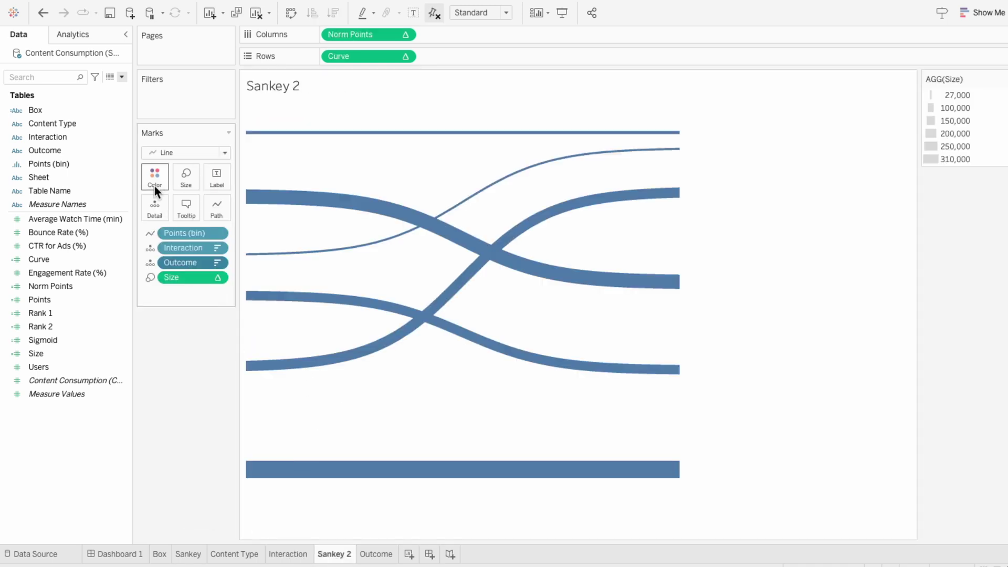
left_click(155, 179)
left_click(220, 277)
left_click(203, 336)
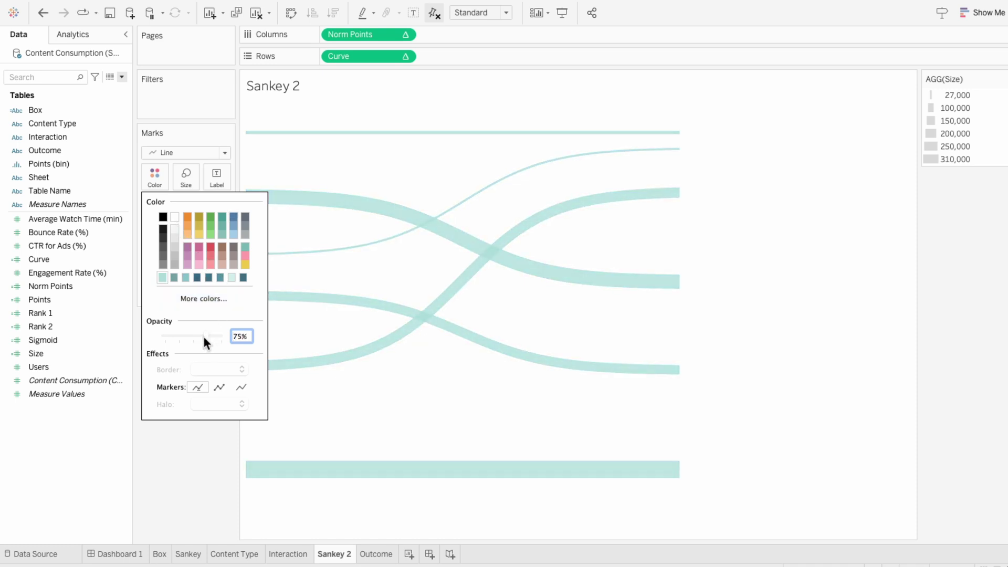
Color the Outcome sheet's bar very pale mint and give it a custom border in a slightly darker matching shade.
left_click(377, 554)
left_click(157, 173)
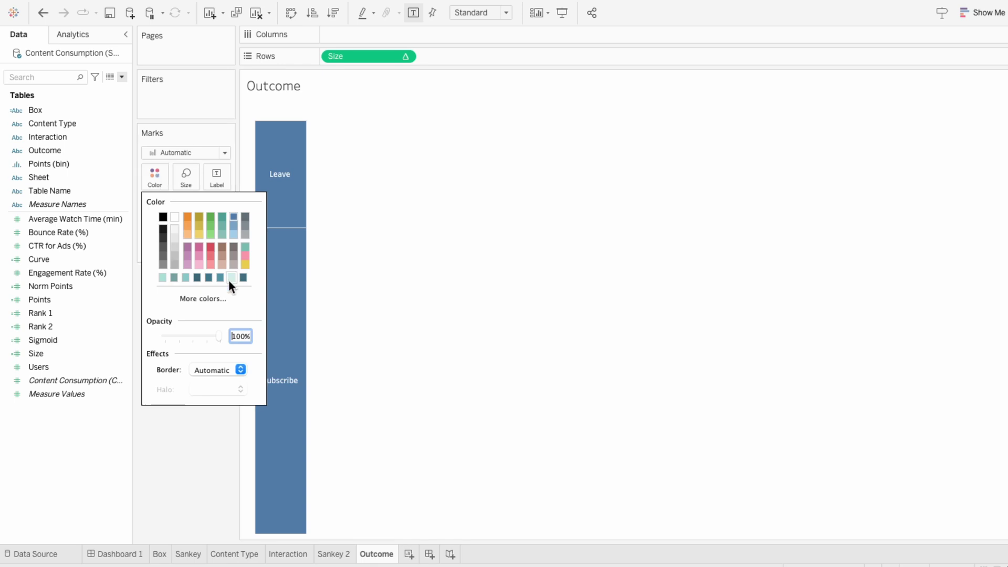
left_click(162, 277)
left_click(214, 370)
left_click(208, 513)
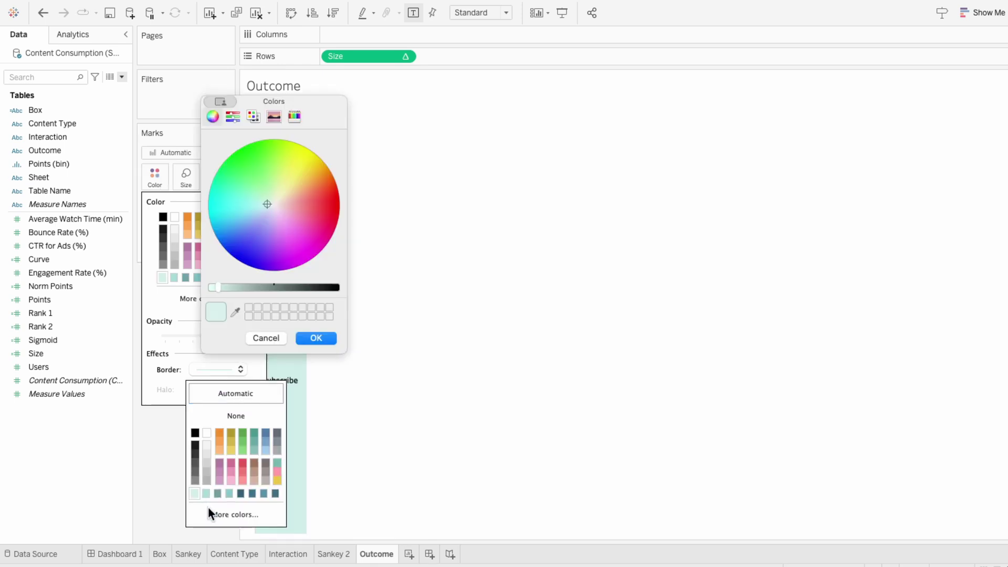
left_click(317, 336)
left_click(388, 382)
Change the shading of the background box annotation on Dashboard 1 to white.
left_click(136, 554)
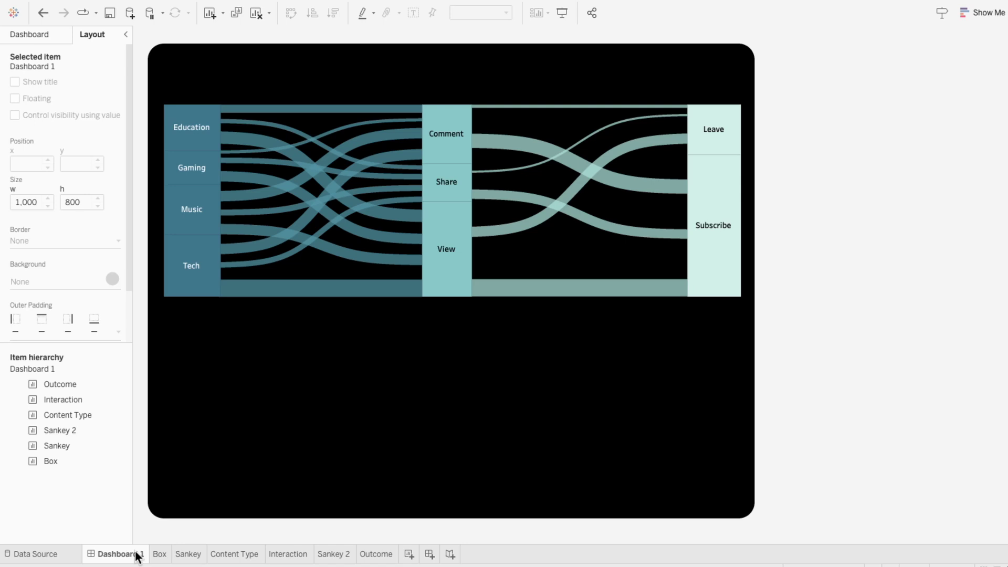
left_click(444, 411)
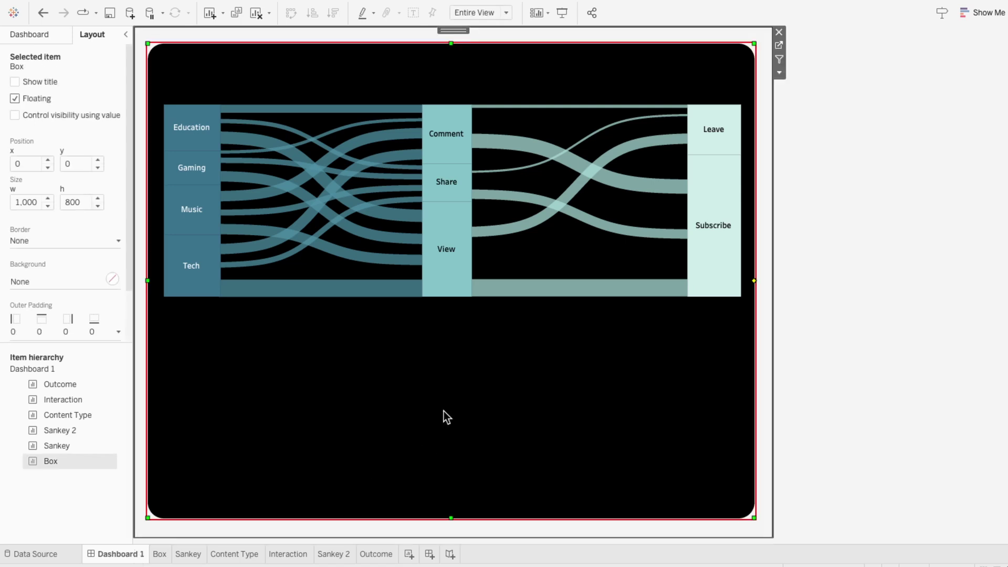
right_click(425, 423)
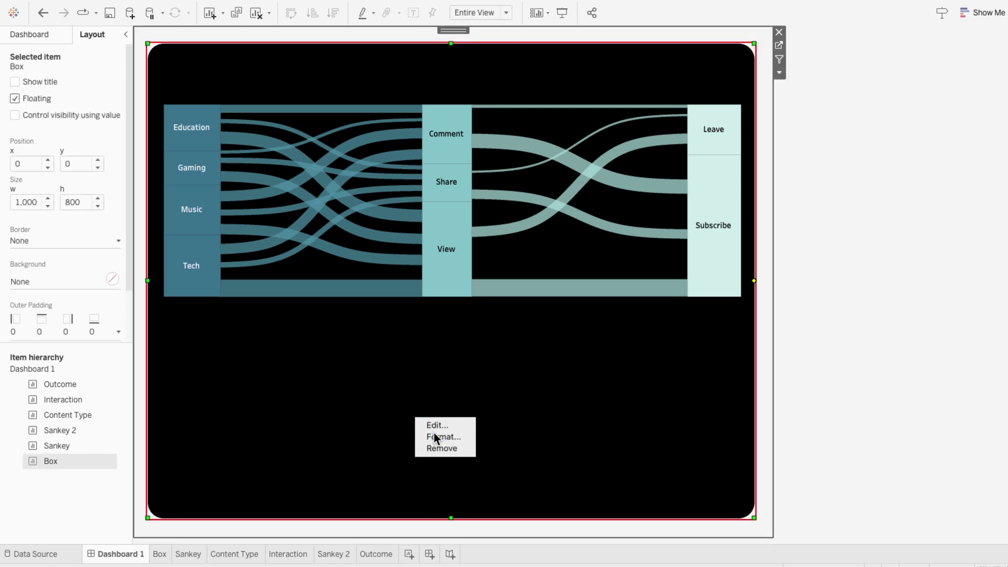
left_click(433, 433)
left_click(74, 103)
left_click(81, 144)
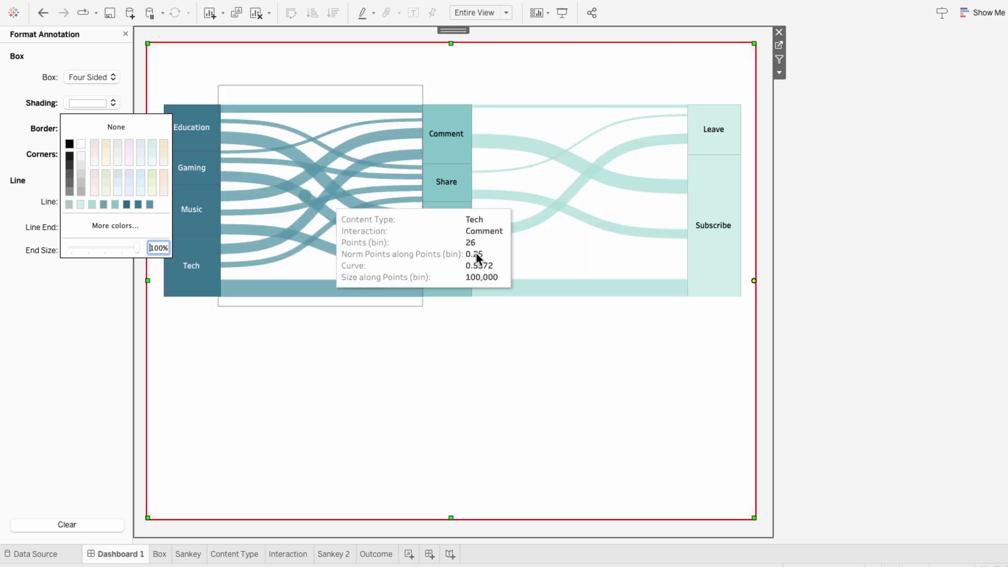
left_click(758, 428)
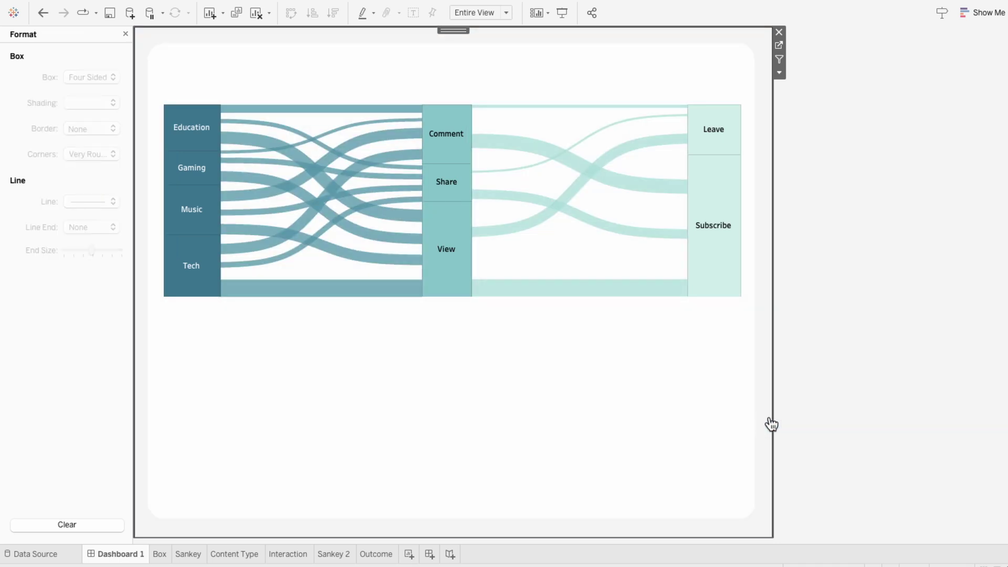